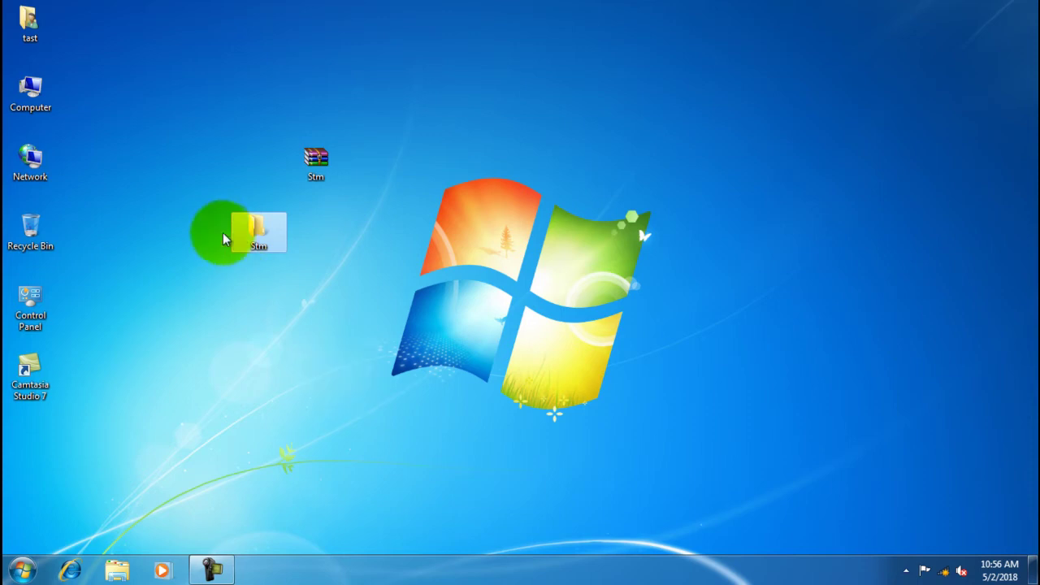
- Open the desktop Stm folder down to its inner stm folder and launch the setup application
double_click(267, 230)
double_click(367, 162)
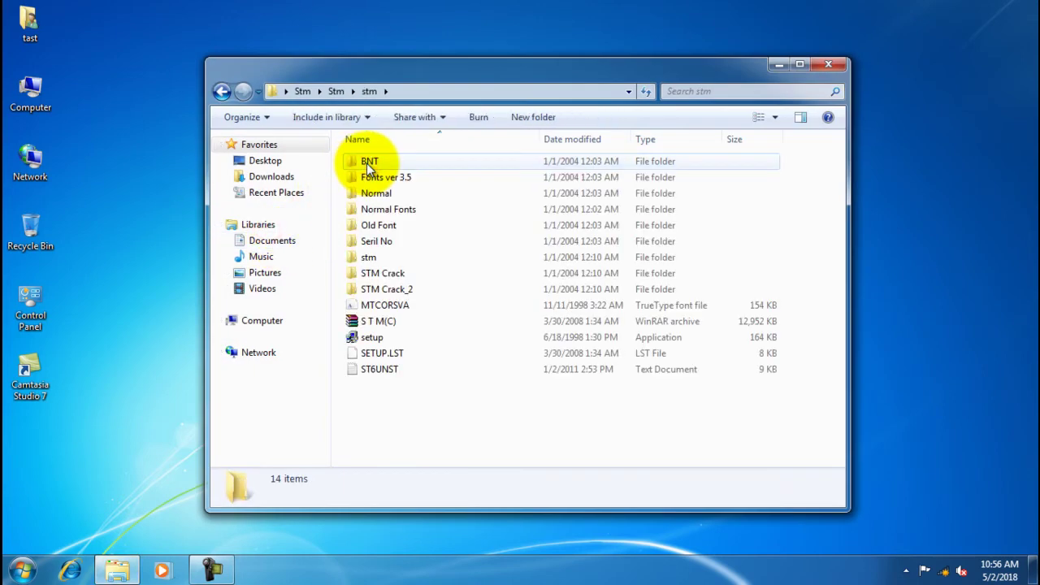
double_click(379, 336)
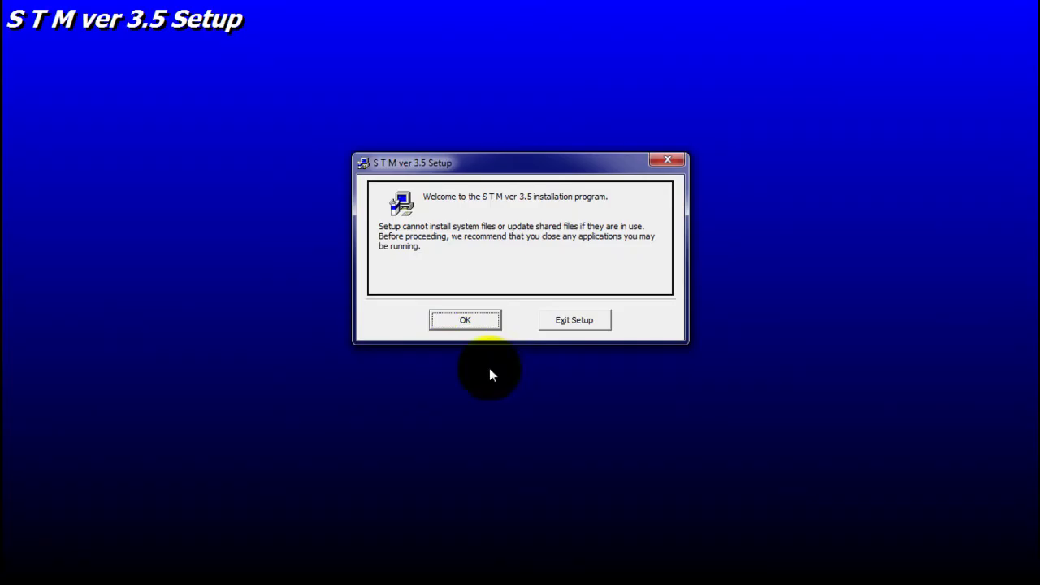
- Install S T M ver 3.5 using the program group S T M ver 3.5 and finish the setup
left_click(457, 317)
left_click(390, 233)
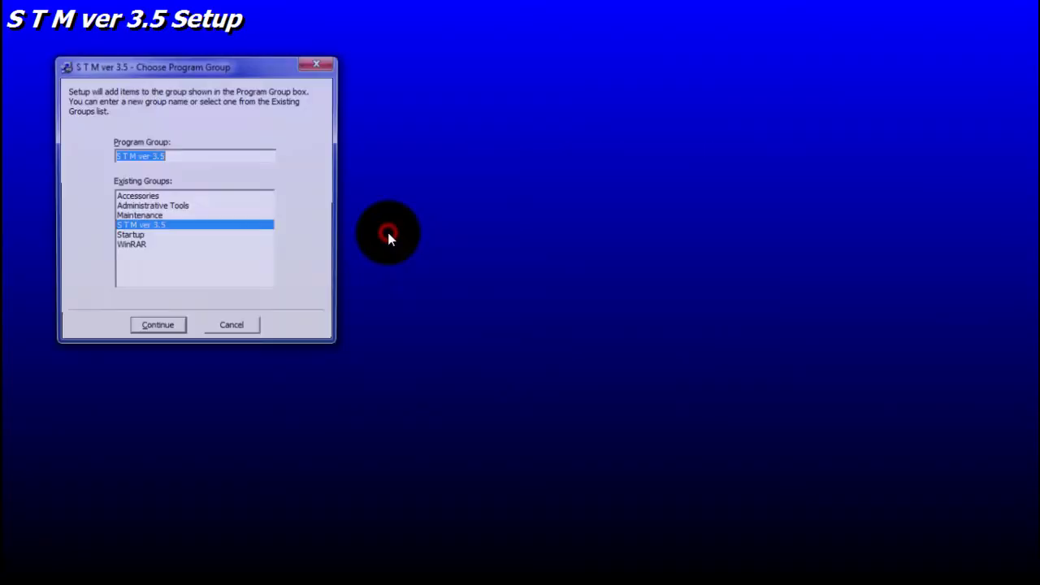
left_click(151, 330)
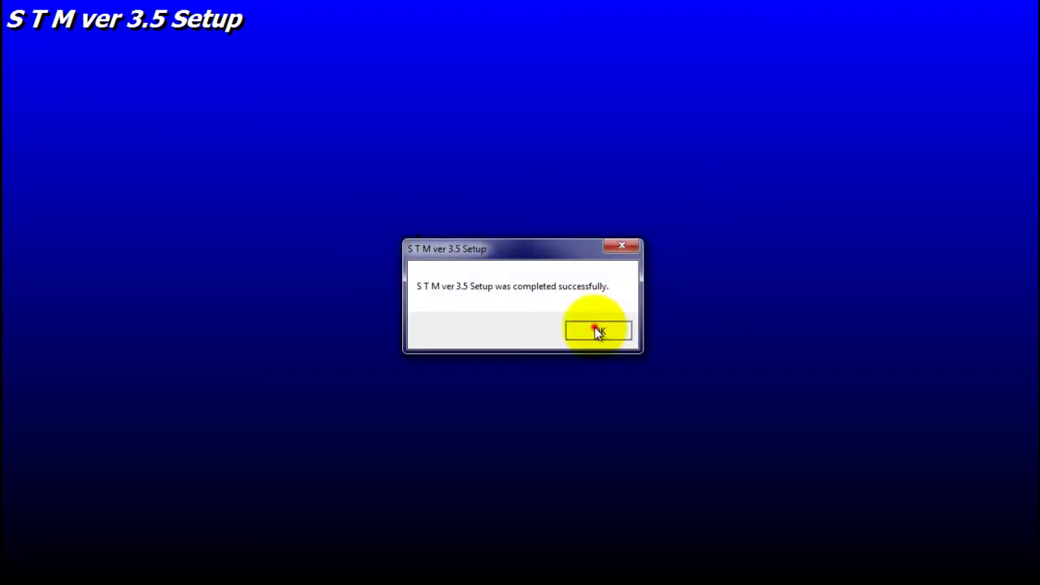
left_click(598, 332)
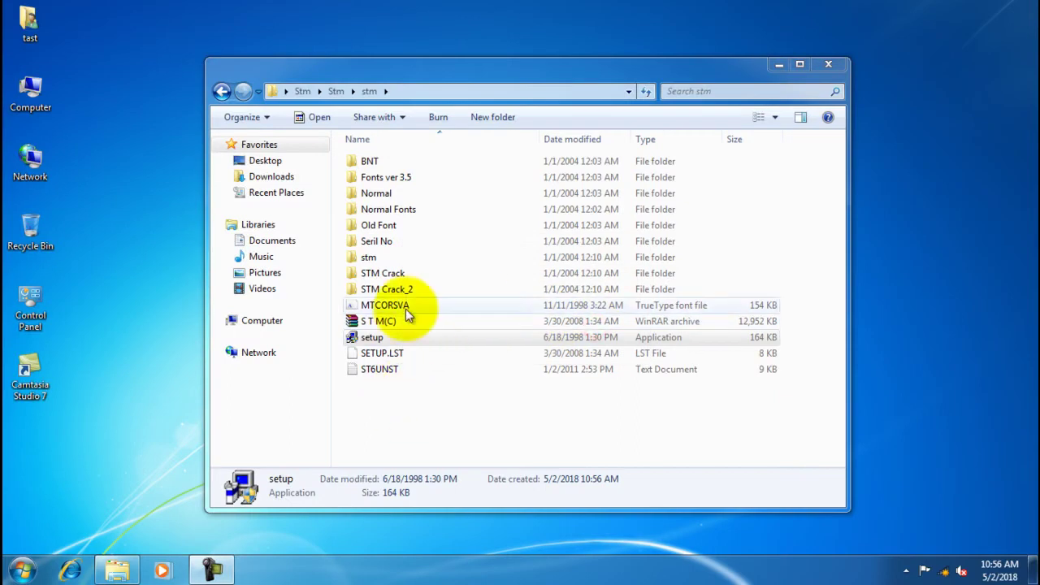
- Open the Readme First file from STM Crack inside the STM Crack_2 folder to read the installation instructions
left_click_drag(479, 70, 642, 32)
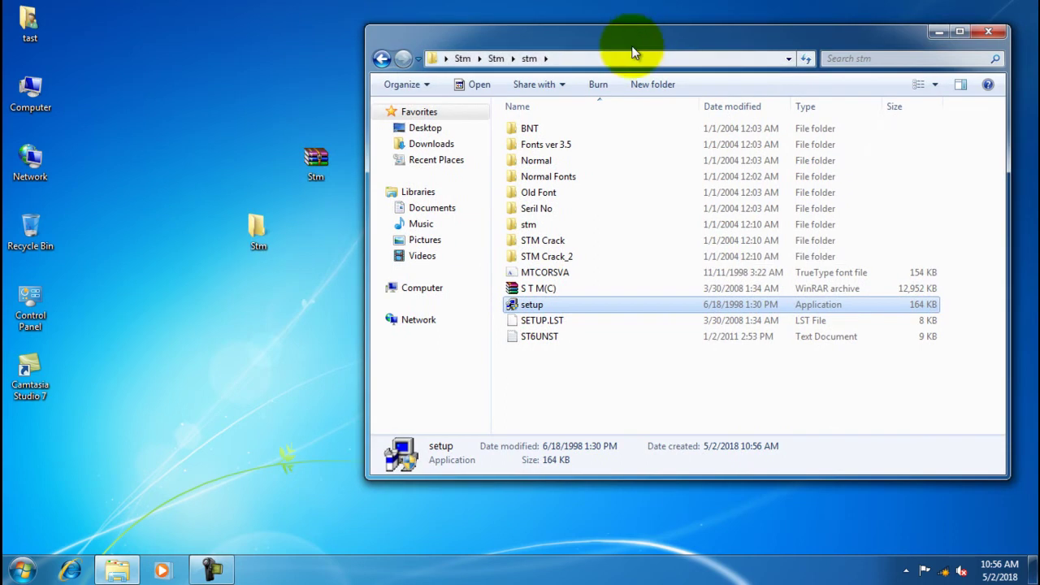
double_click(530, 258)
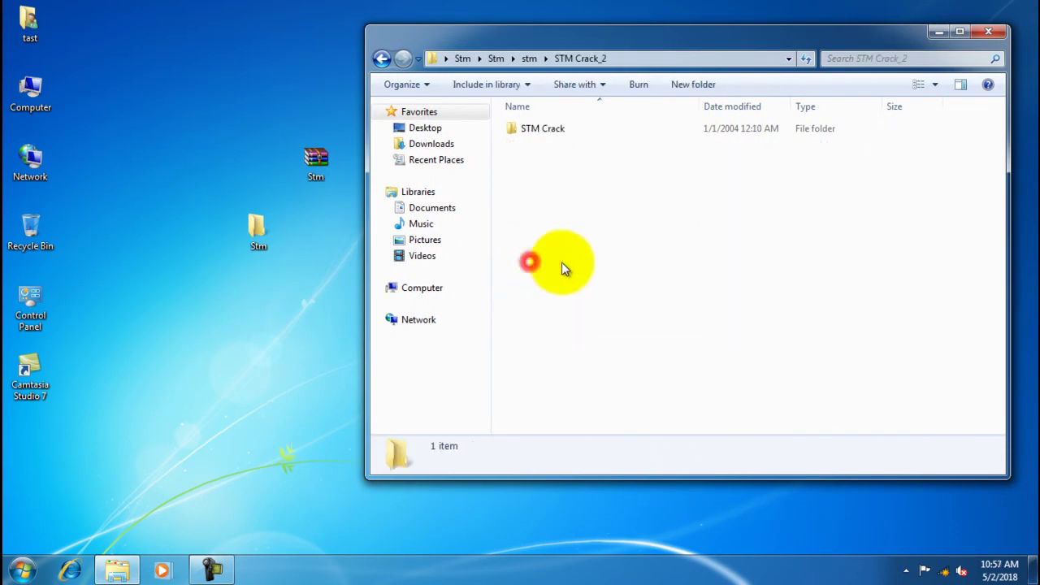
double_click(541, 130)
left_click(544, 130)
double_click(545, 130)
left_click_drag(608, 88, 768, 54)
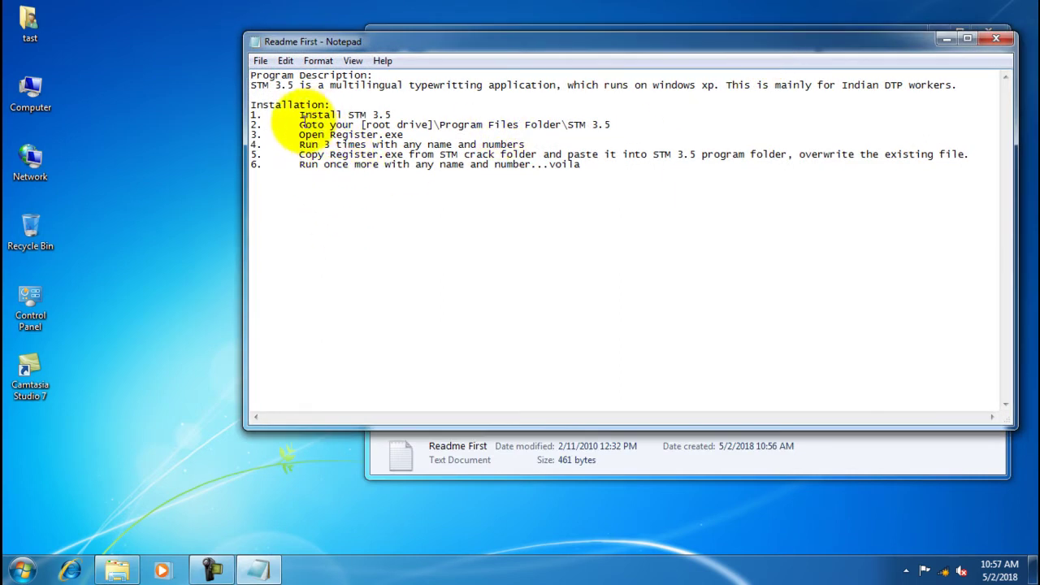
- Open the STM folder under Program Files on drive C and place its window below the readme instructions
double_click(30, 91)
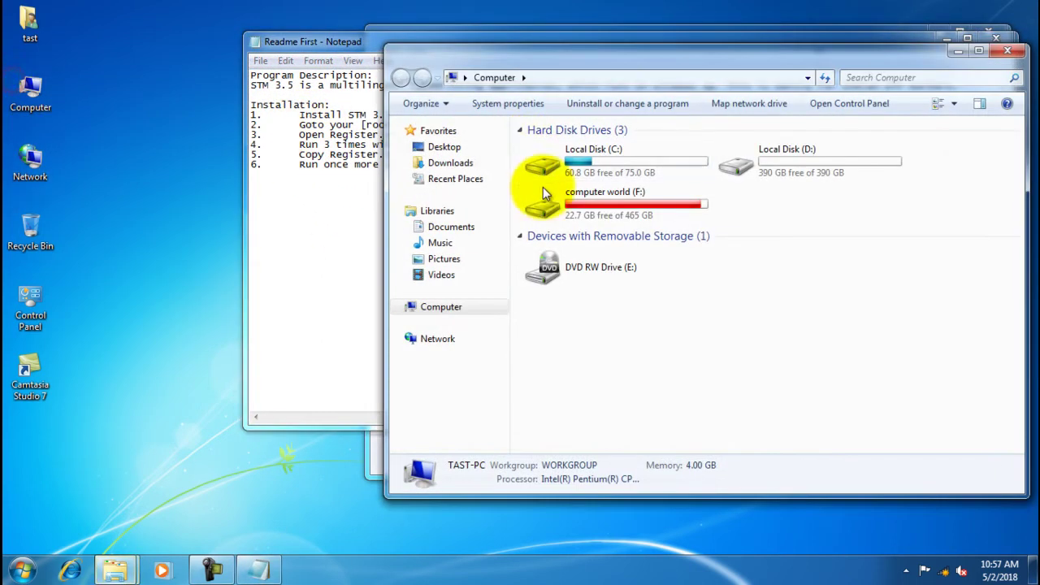
double_click(568, 154)
double_click(577, 180)
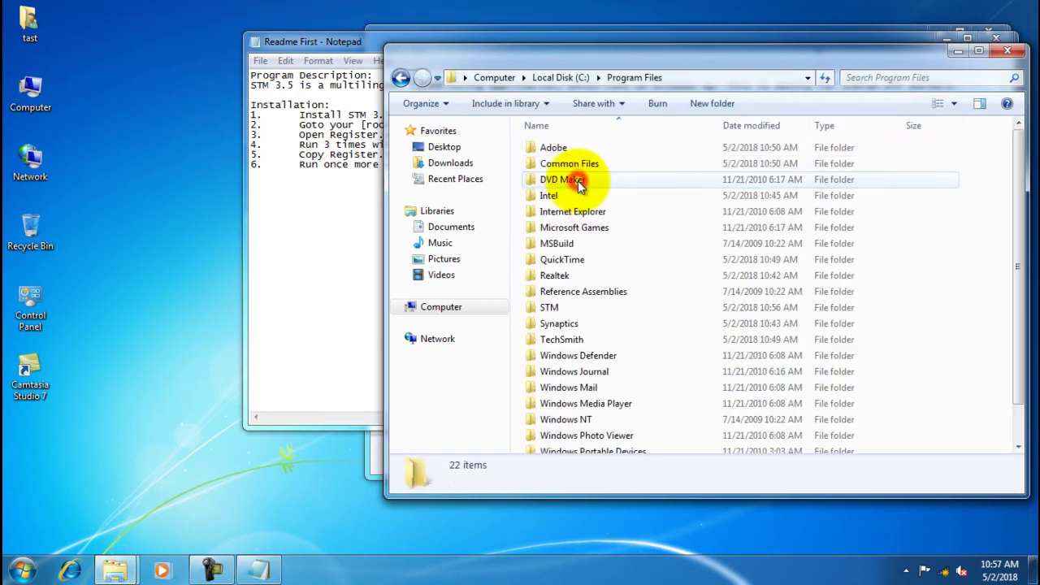
scroll(575, 232, "down", 1)
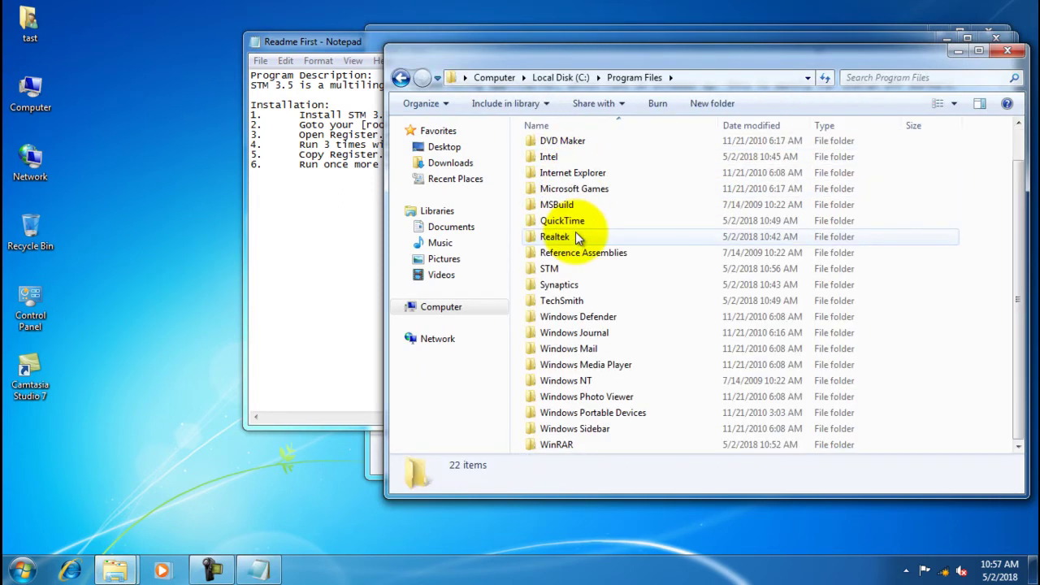
double_click(553, 268)
left_click_drag(614, 62, 372, 190)
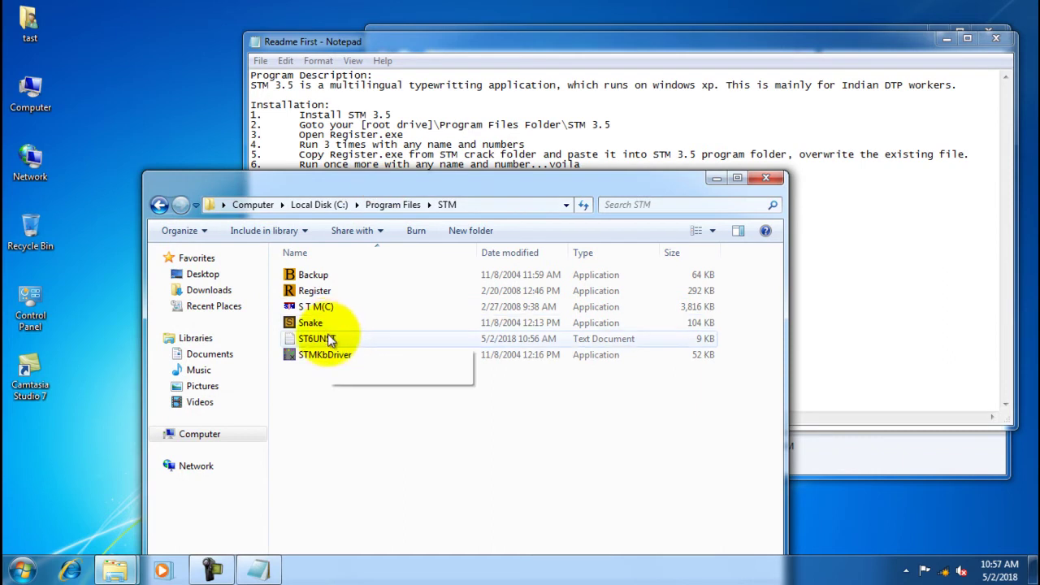
- Run Register from the STM program folder and submit the name "kk" with a made-up product key
double_click(334, 293)
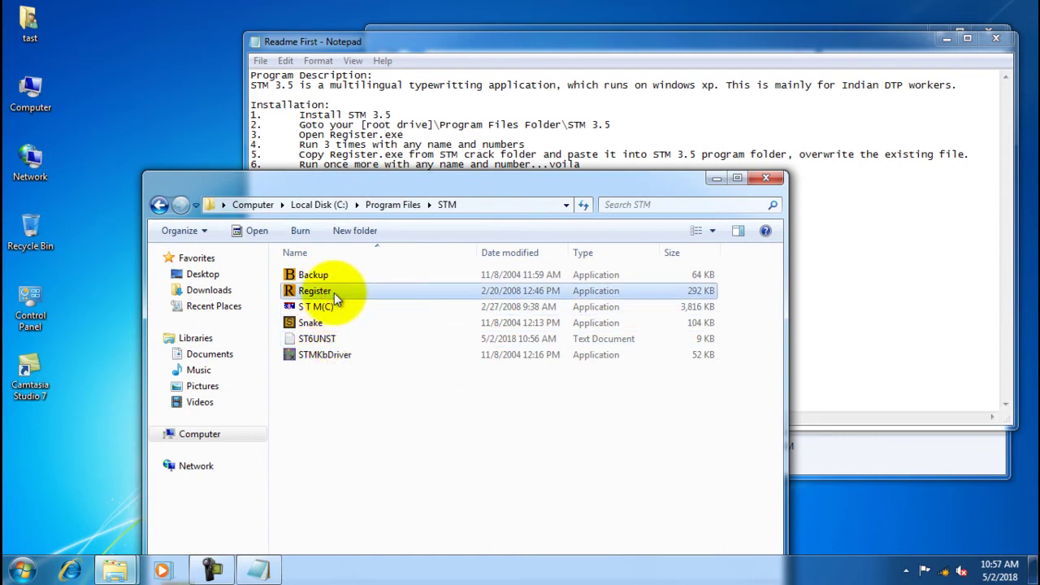
left_click(477, 300)
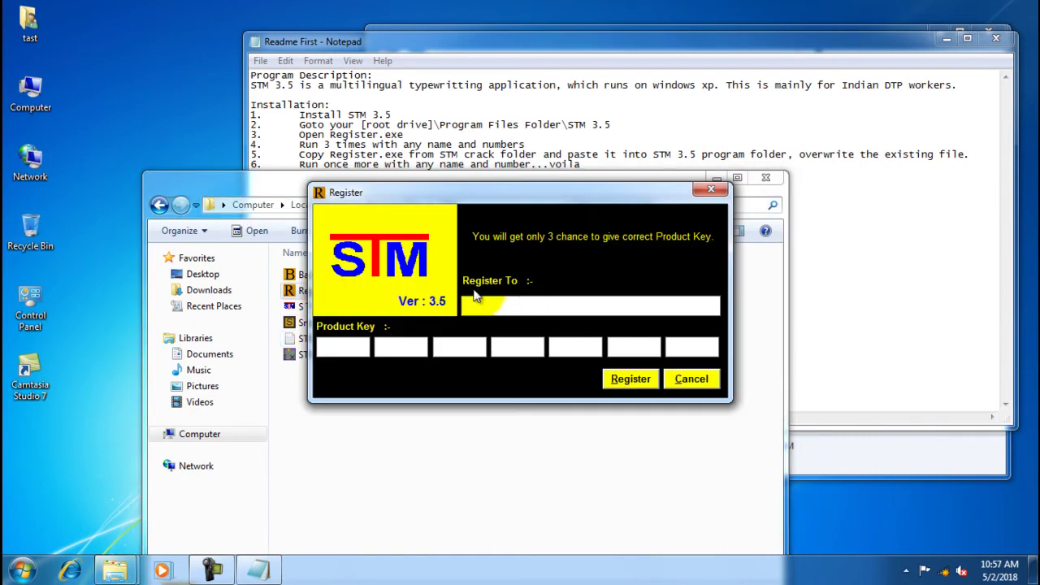
type("KKKKKKKKKKKKKKKKKKKKKKKKKKKK")
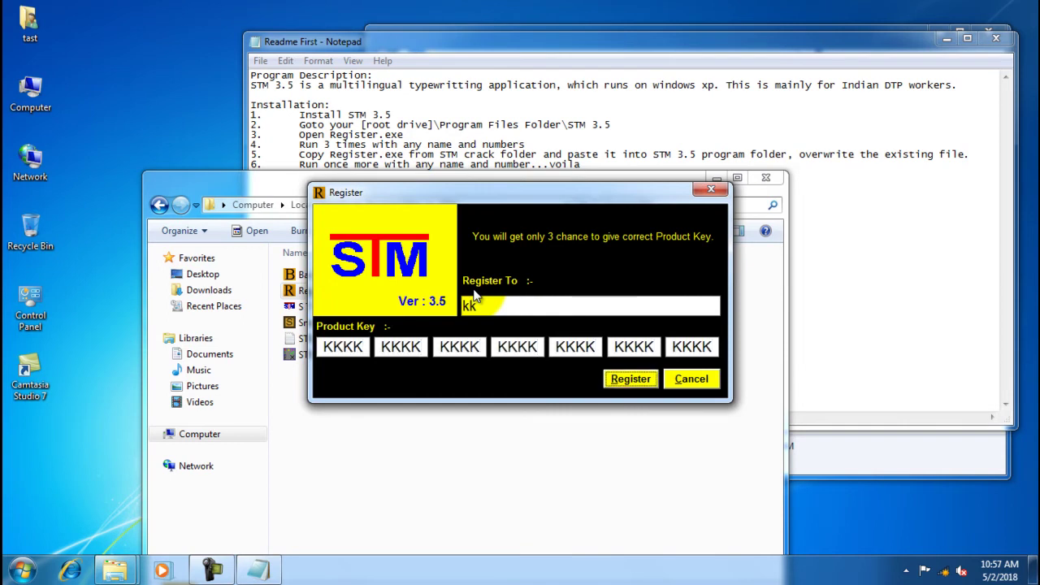
key("Return")
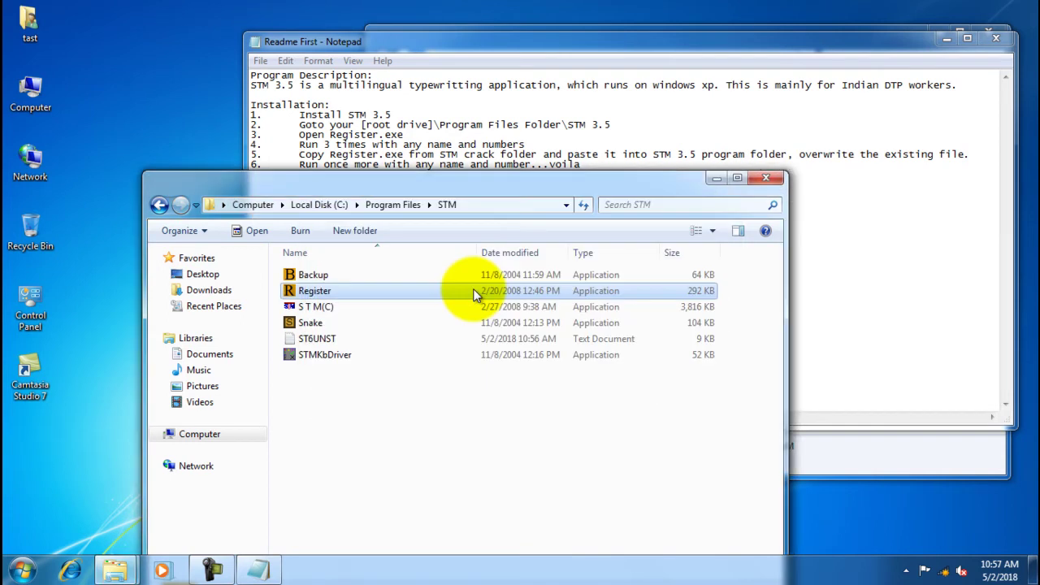
- Run Register again and submit the name "ffffff" with a different made-up product key
double_click(385, 294)
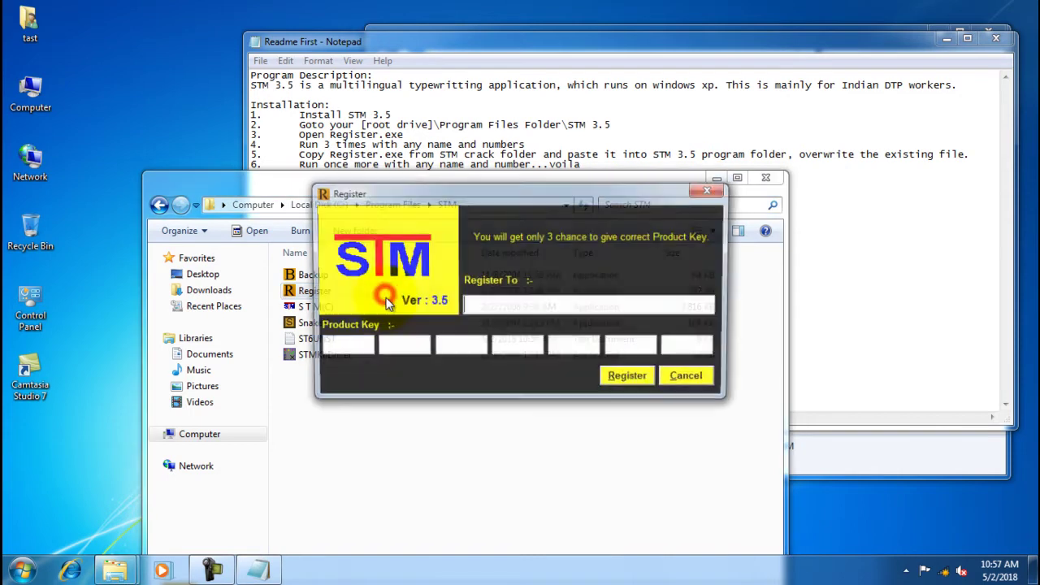
left_click(616, 209)
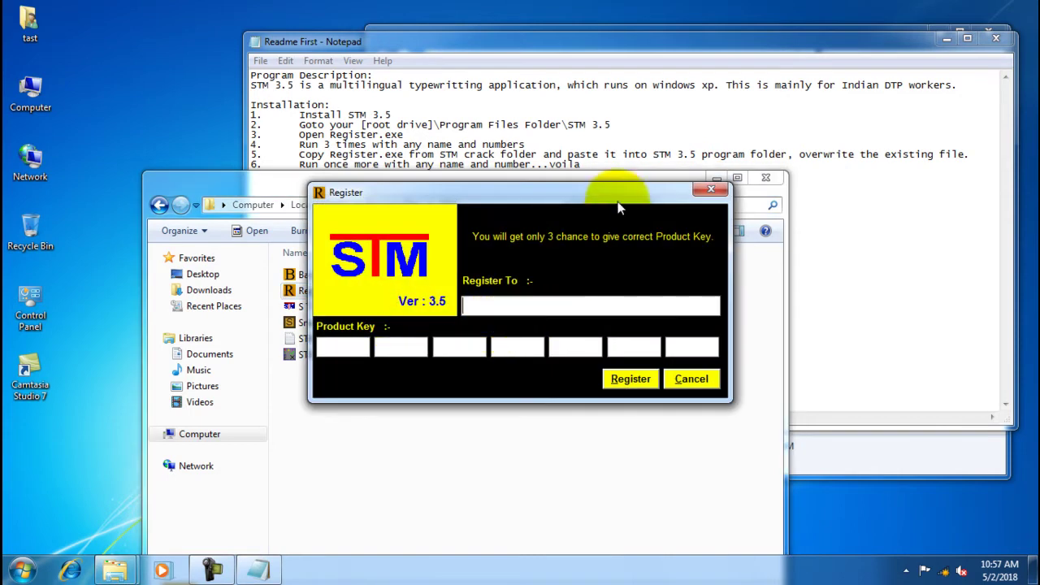
type("ffffff")
left_click(343, 347)
type("FFFFFFFFFFFFFFFFFFFFFFFFFFFF")
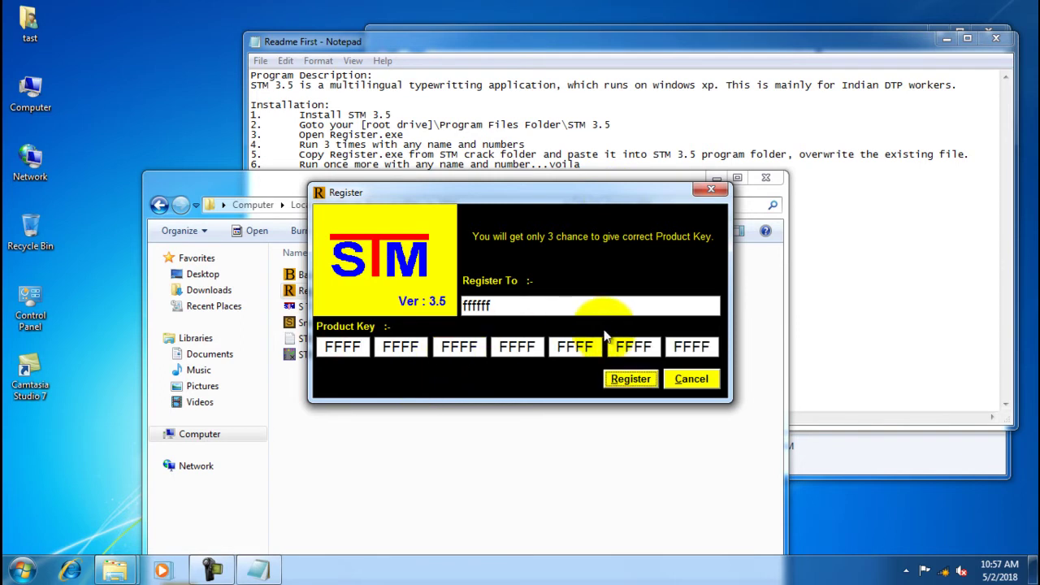
left_click(630, 379)
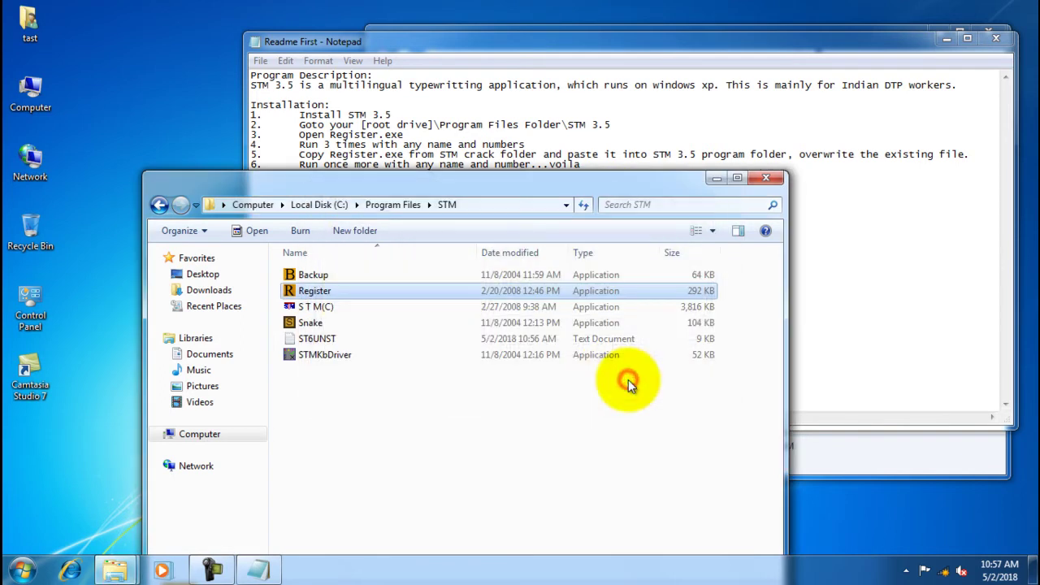
- Run Register a third time and submit the name "ffff" with another made-up product key
double_click(342, 291)
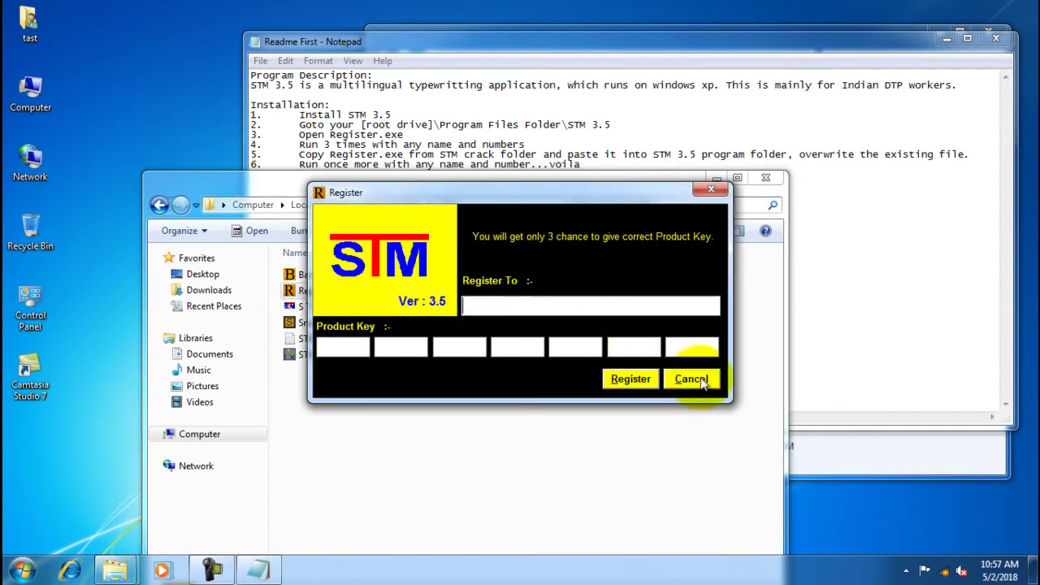
type("ffffDDDDDDDDDDDDDDDDDDD")
left_click(338, 347)
type("DDDDDDDDDDDDDDDDDDDDDDDDDDDD")
left_click(639, 379)
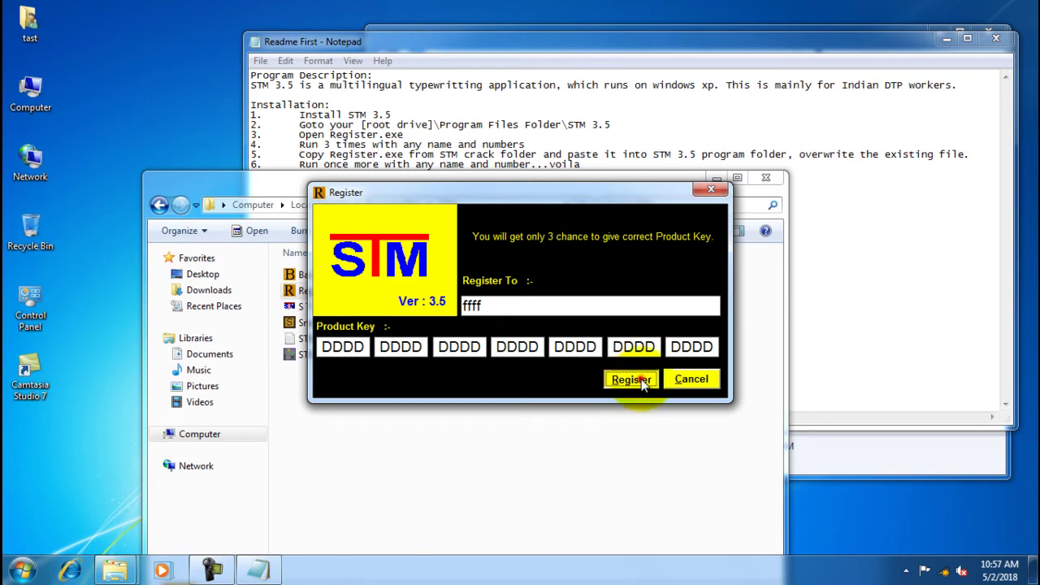
- Relaunch Register and submit the name "ff" with a new made-up product key
double_click(316, 290)
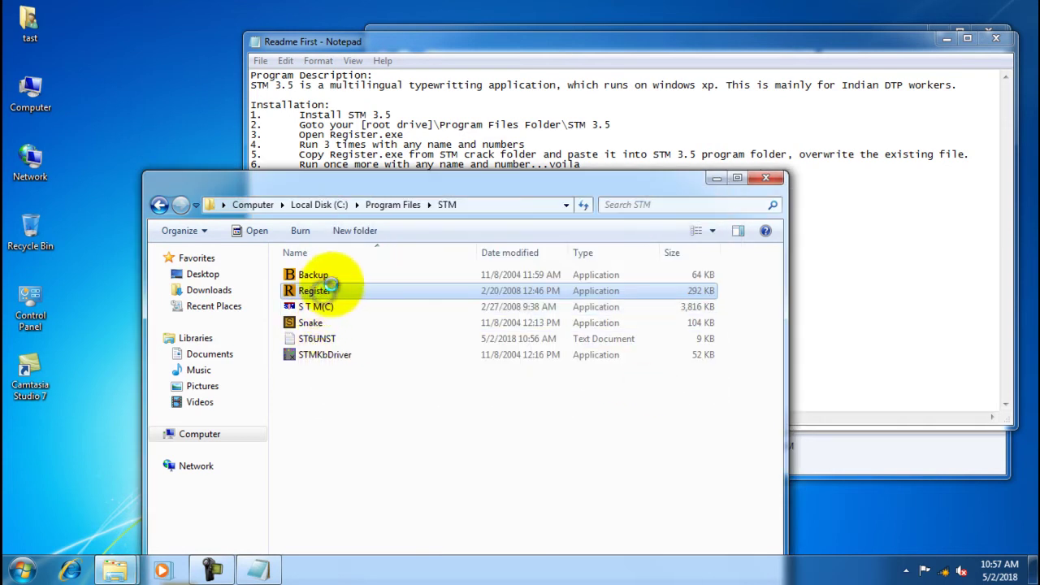
right_click(358, 218)
left_click(374, 252)
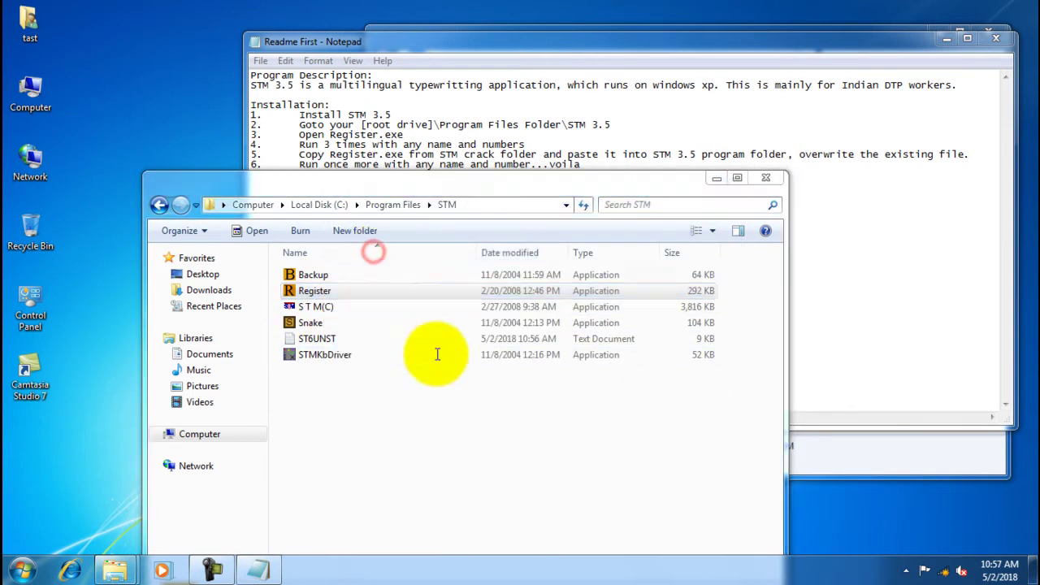
type("ff")
left_click(360, 357)
type("SSSSSSSSSSSSSSSSSSSSSSSSSSSS")
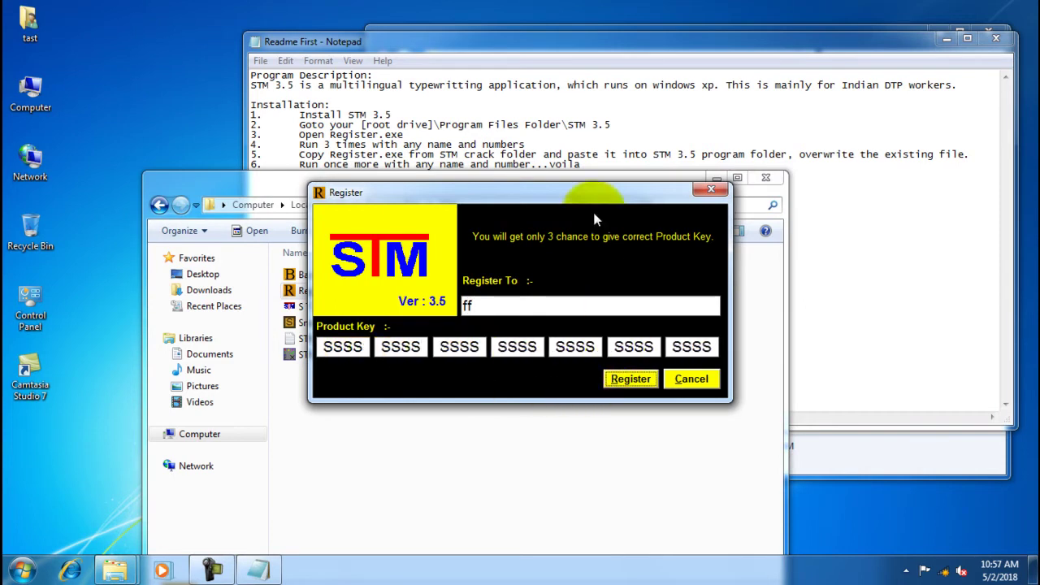
left_click(637, 382)
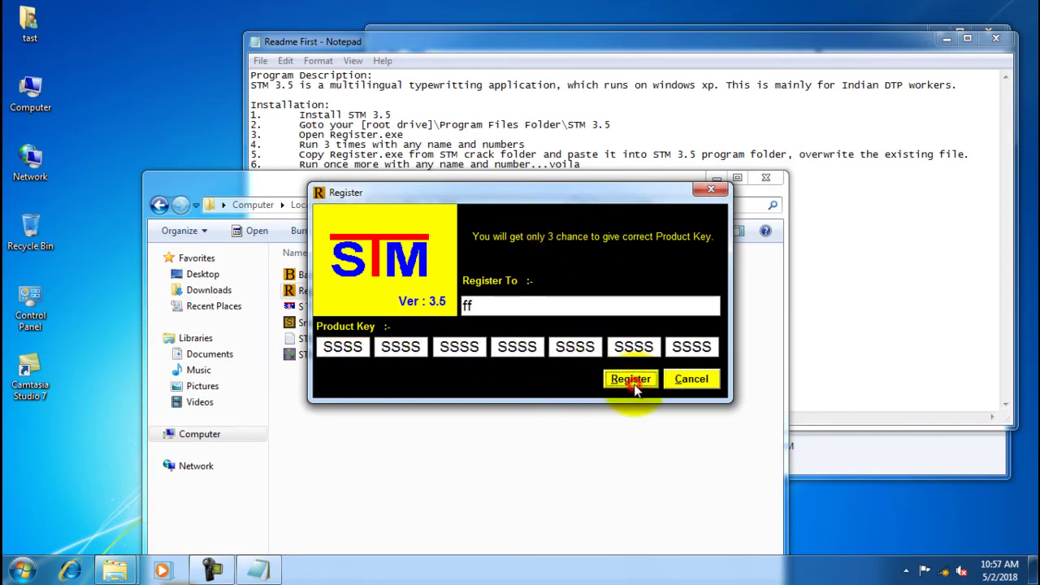
- Resubmit the same registration name and product key two more times, dismissing the message after each attempt
left_click(639, 339)
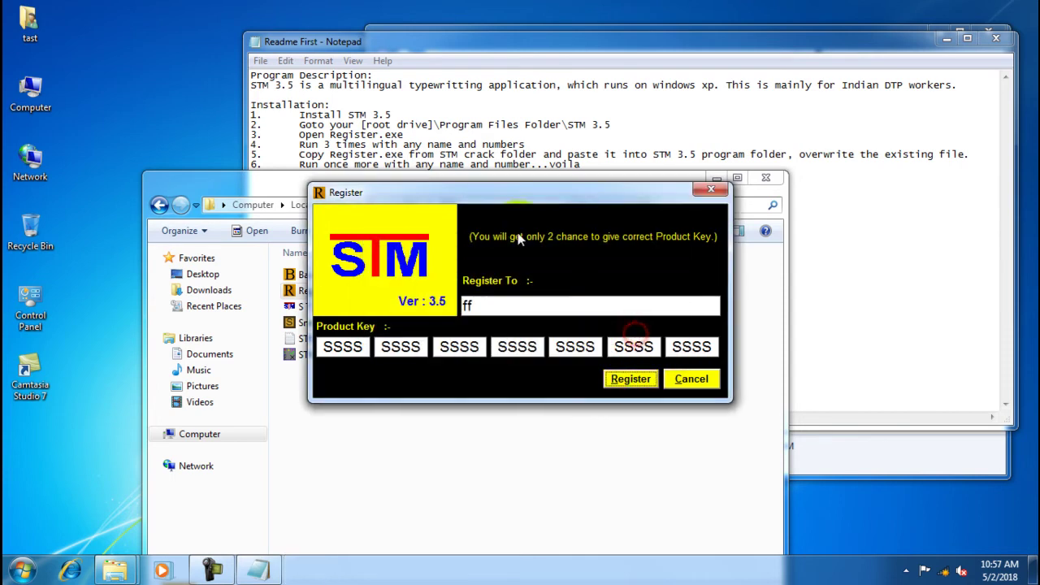
left_click(626, 379)
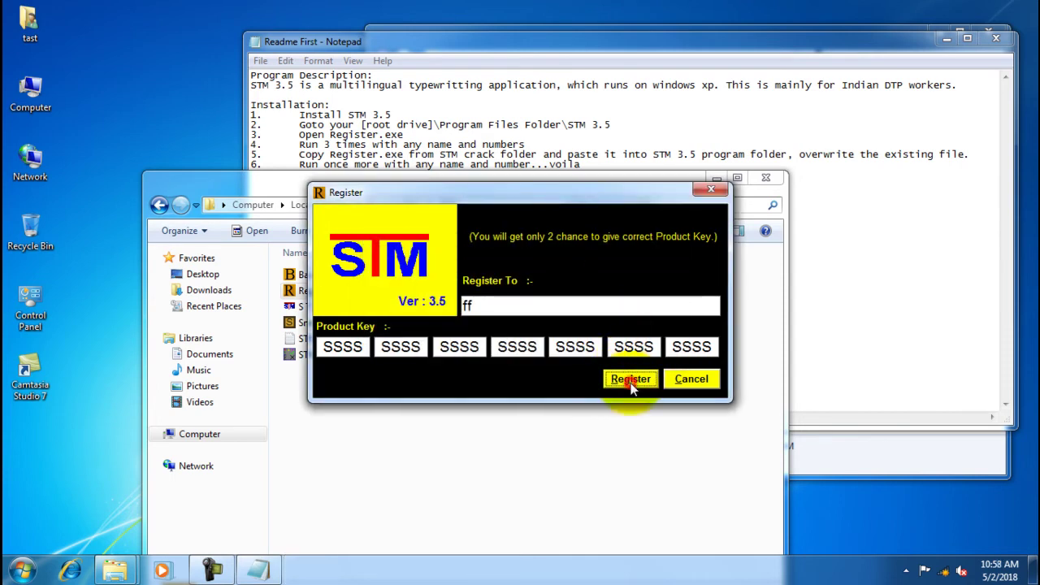
left_click(640, 338)
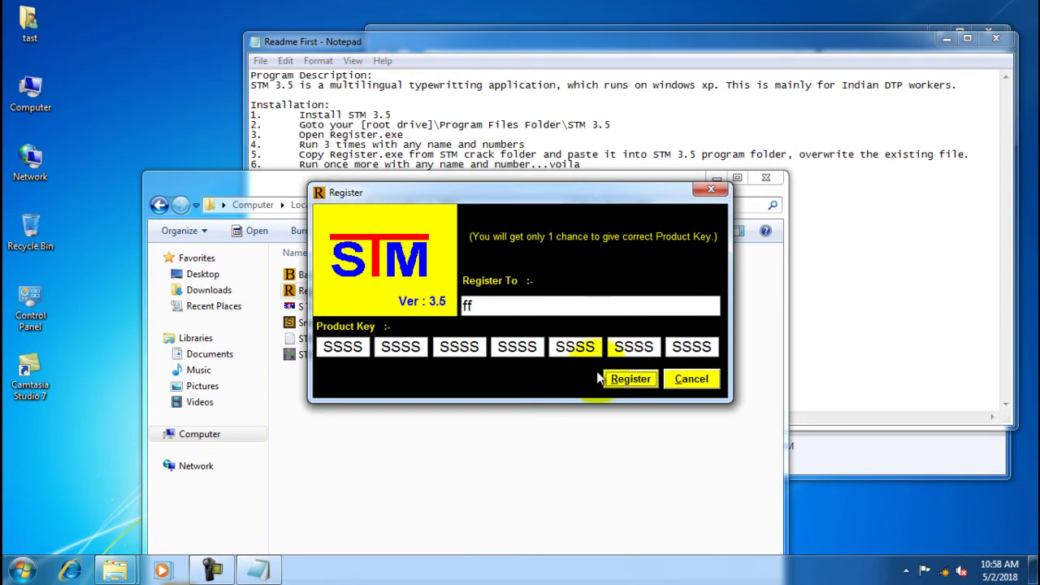
left_click(623, 381)
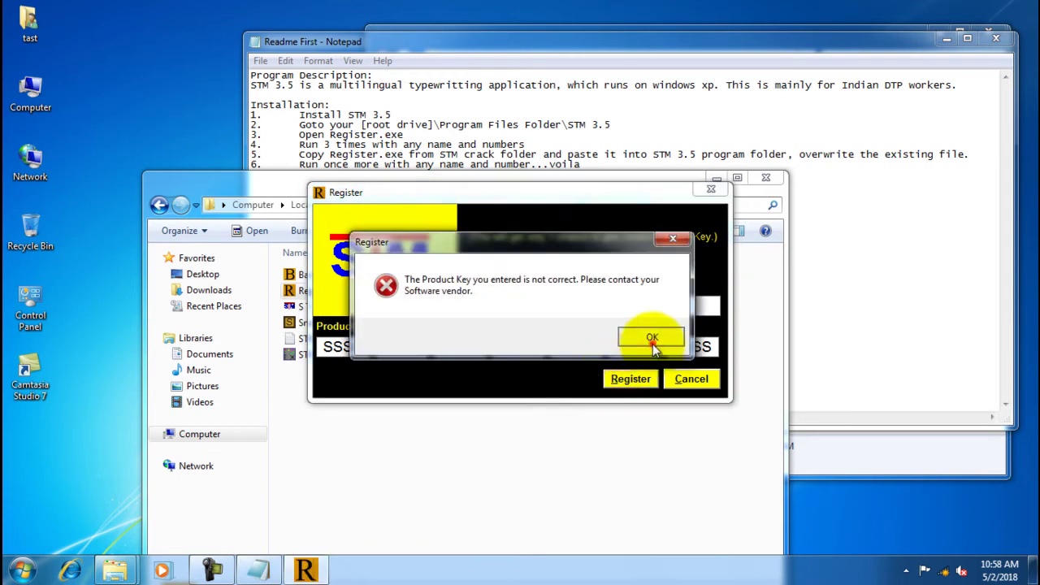
left_click(654, 340)
- Check the remaining instructions in Readme First and close the file
left_click(599, 411)
left_click(951, 233)
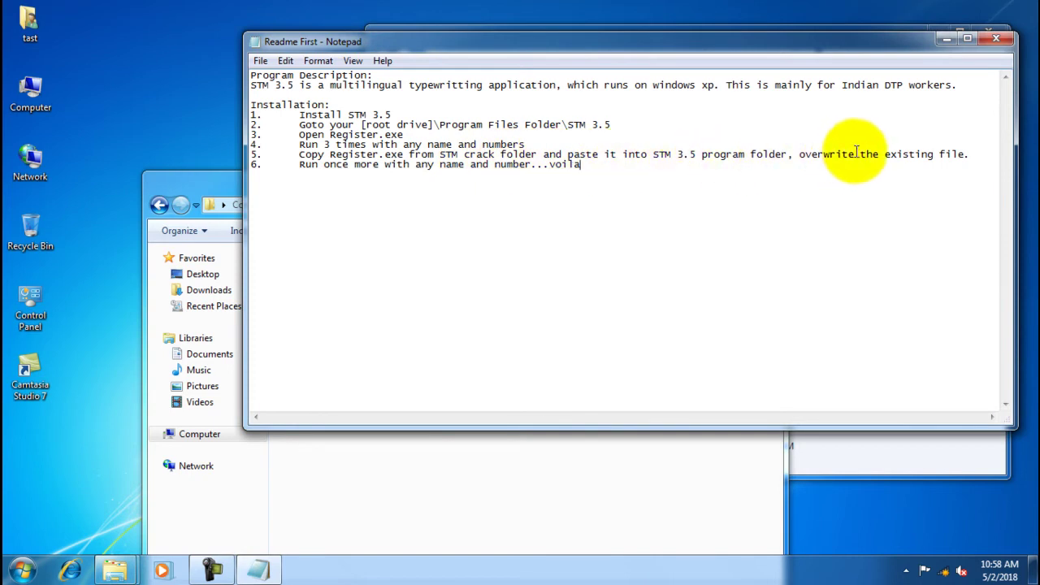
left_click(996, 38)
- Copy Register from the STM Crack folder into C:\Program Files\STM, replacing the existing file and granting administrator permission
left_click(578, 144)
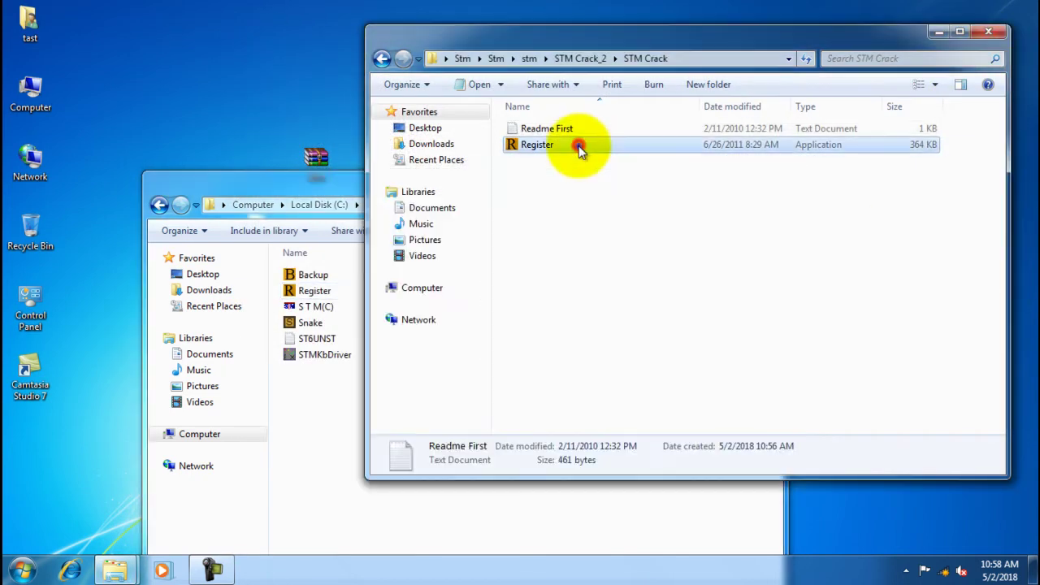
right_click(580, 147)
left_click(615, 392)
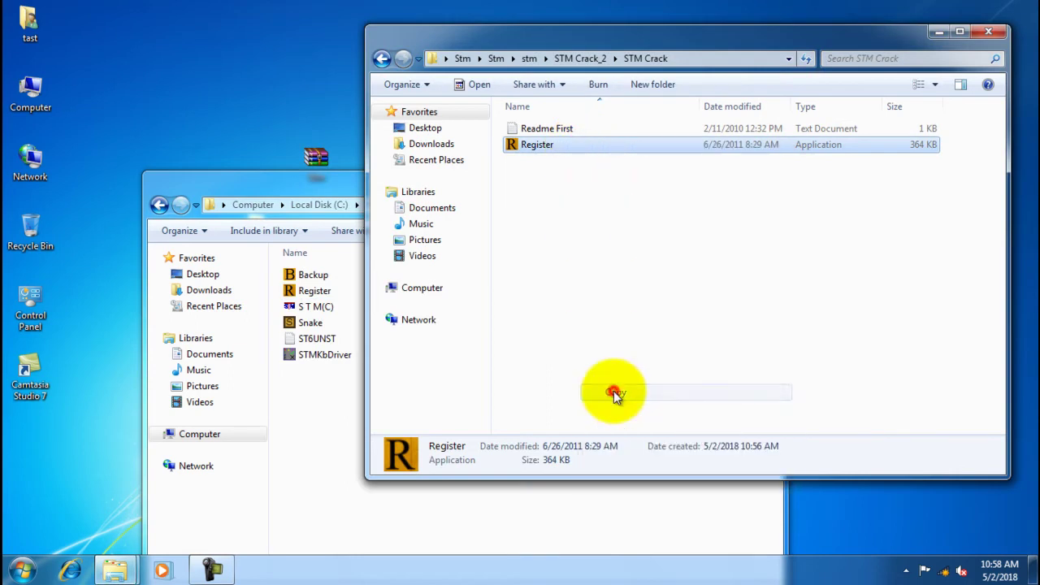
left_click(335, 437)
key("ctrl+v")
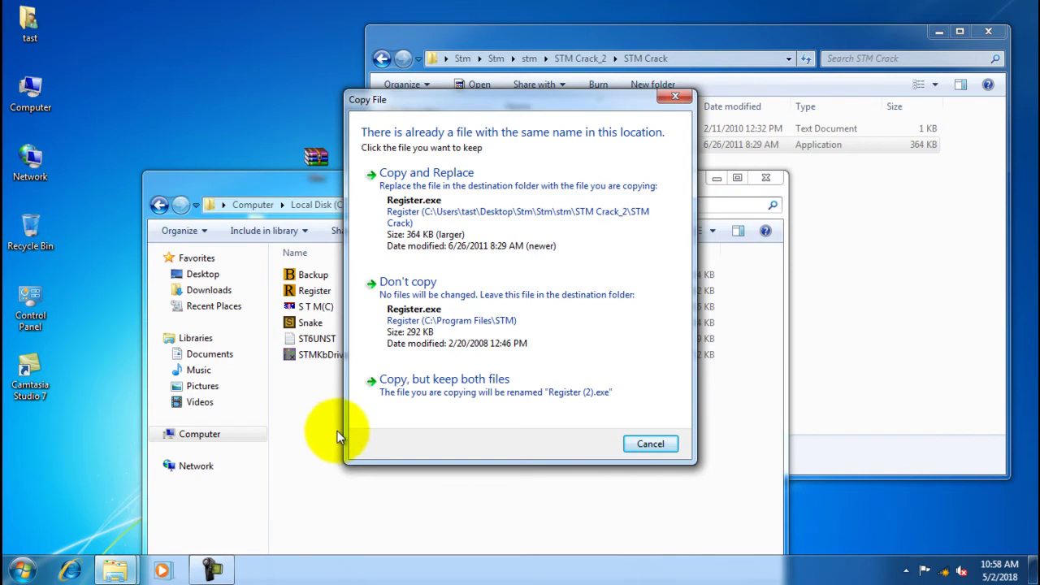
left_click(438, 201)
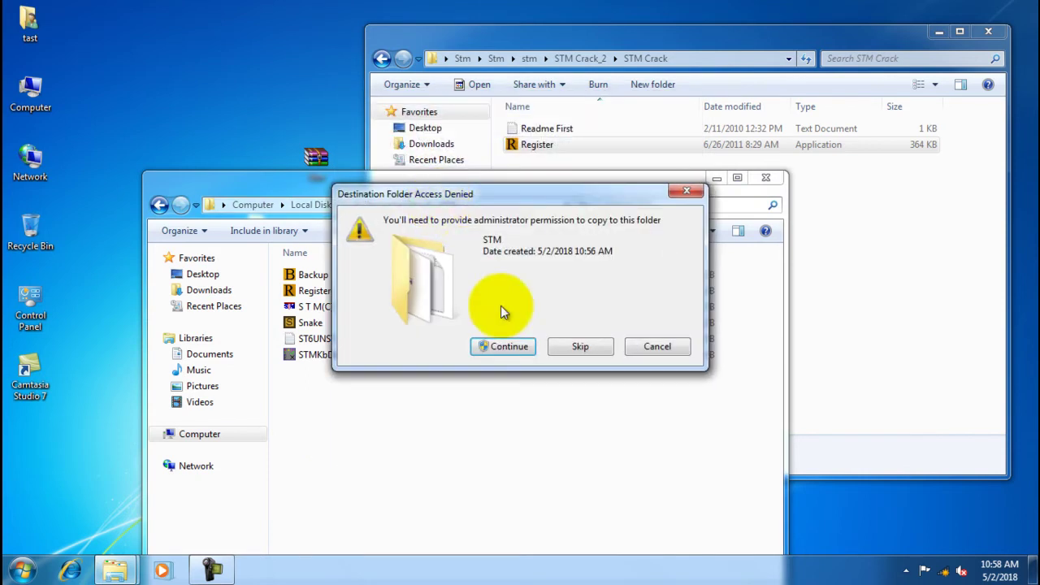
left_click(505, 346)
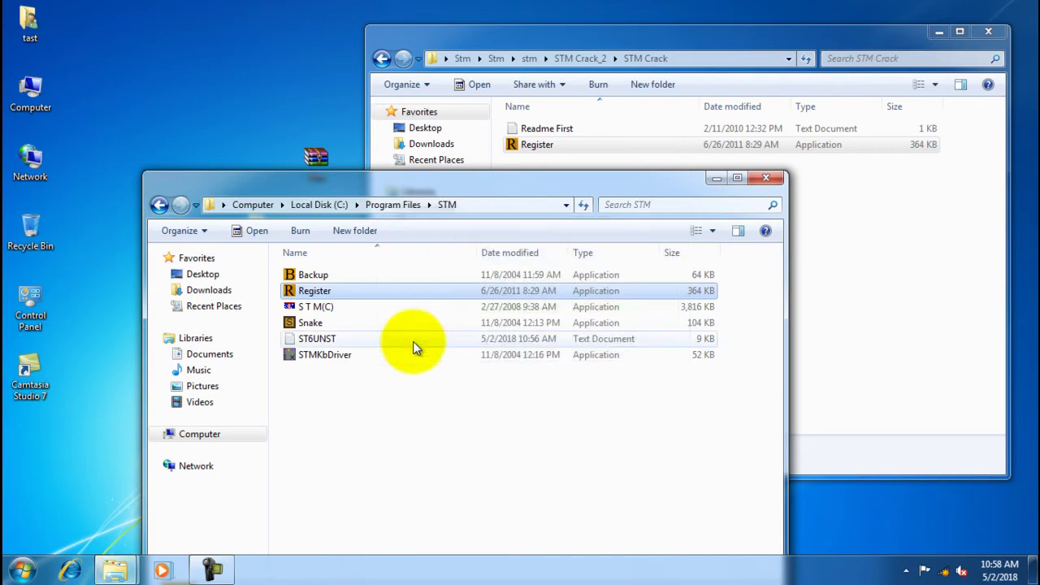
left_click(454, 433)
- Go back up from the STM Crack folder to the Stm\Stm\stm installation folder
left_click(947, 265)
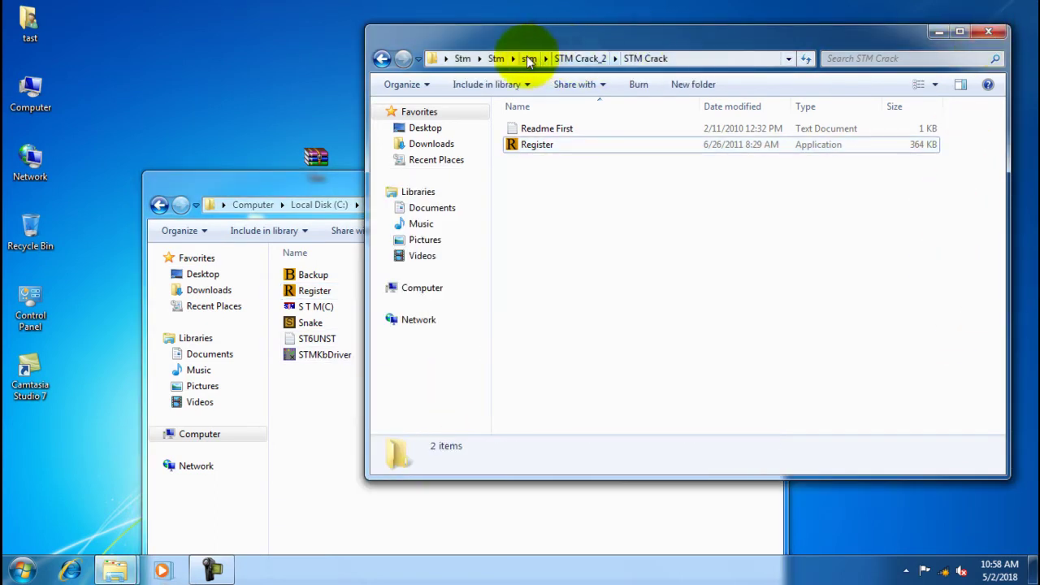
left_click(464, 58)
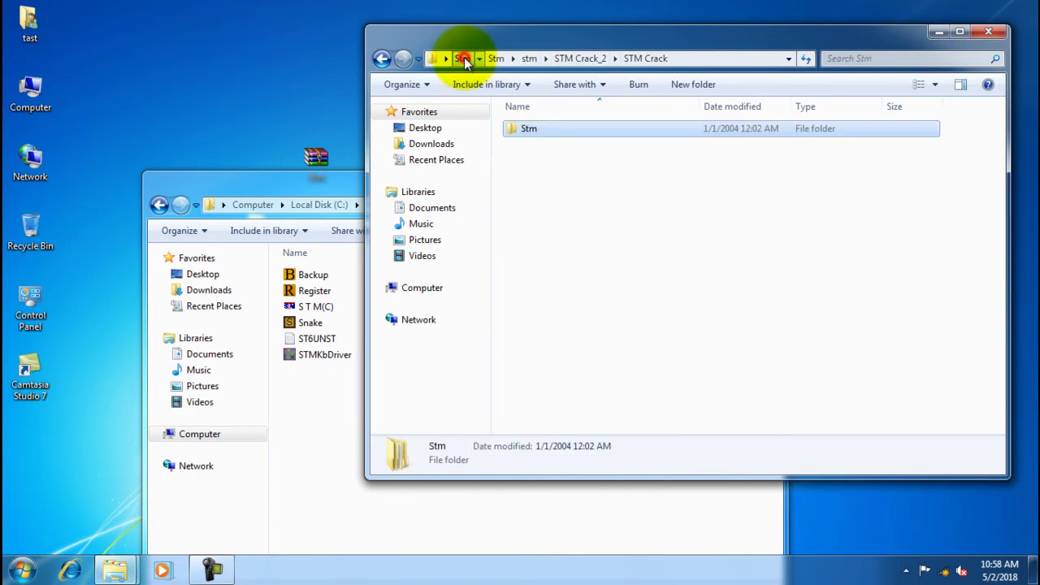
double_click(556, 131)
double_click(583, 133)
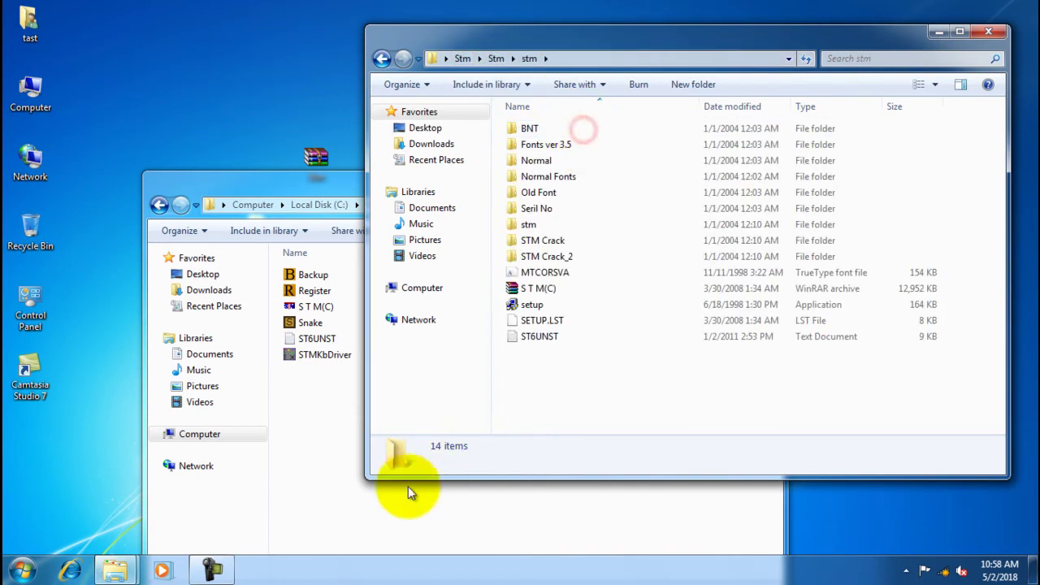
- Run the replaced Register as administrator, submit the name "g" with a made-up product key, and dismiss the message
left_click(399, 491)
left_click(333, 291)
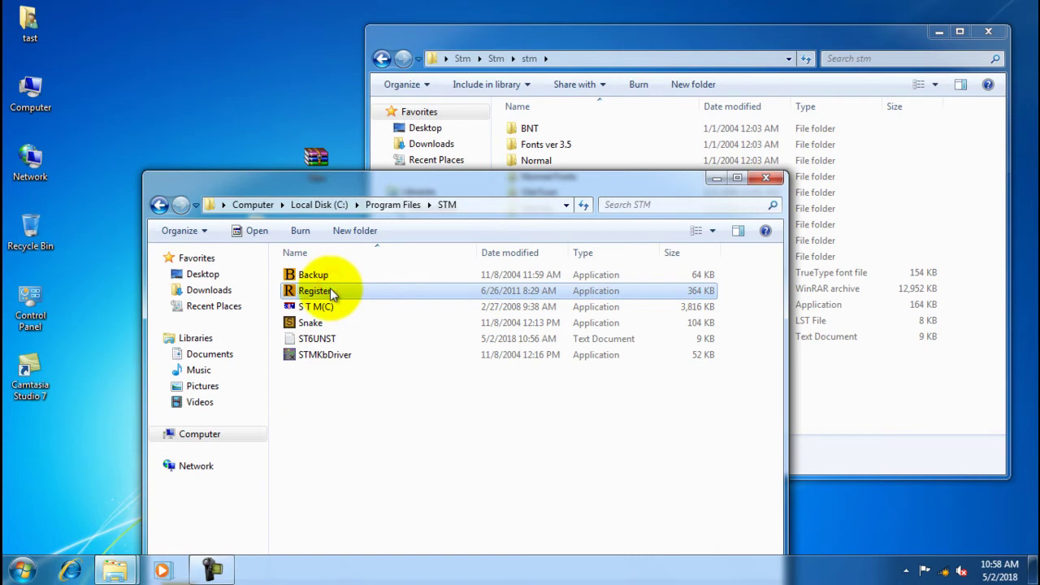
right_click(330, 290)
left_click(369, 252)
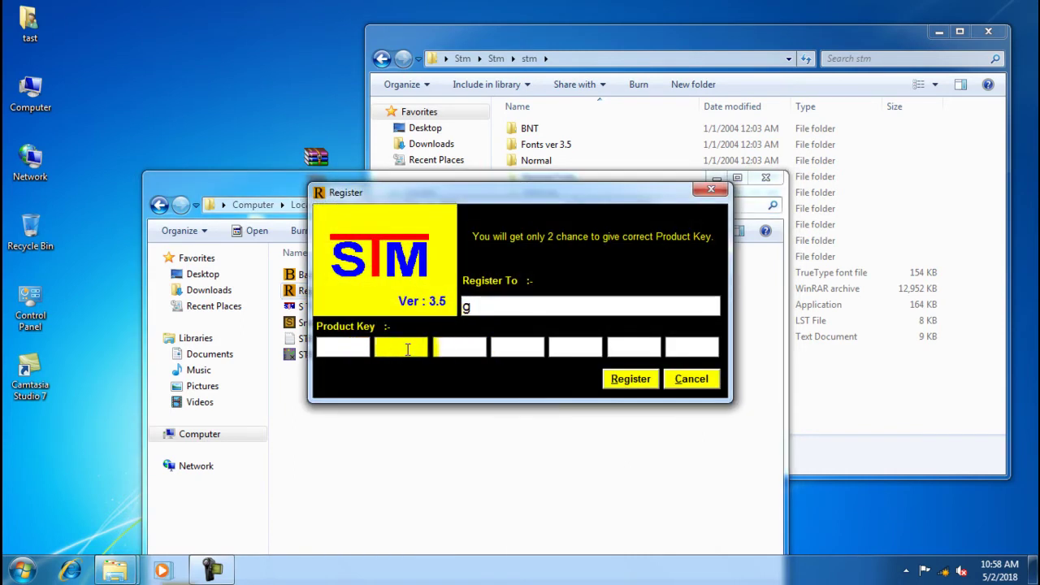
type("GGGGGGGGGGGGGGGGGGGGGGGGGGGG")
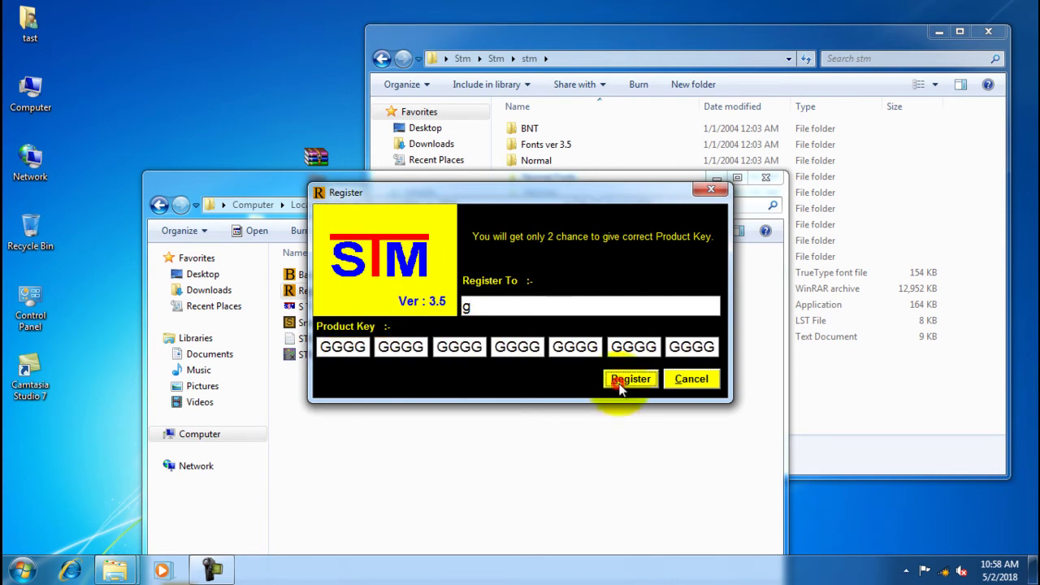
left_click(619, 382)
left_click(574, 334)
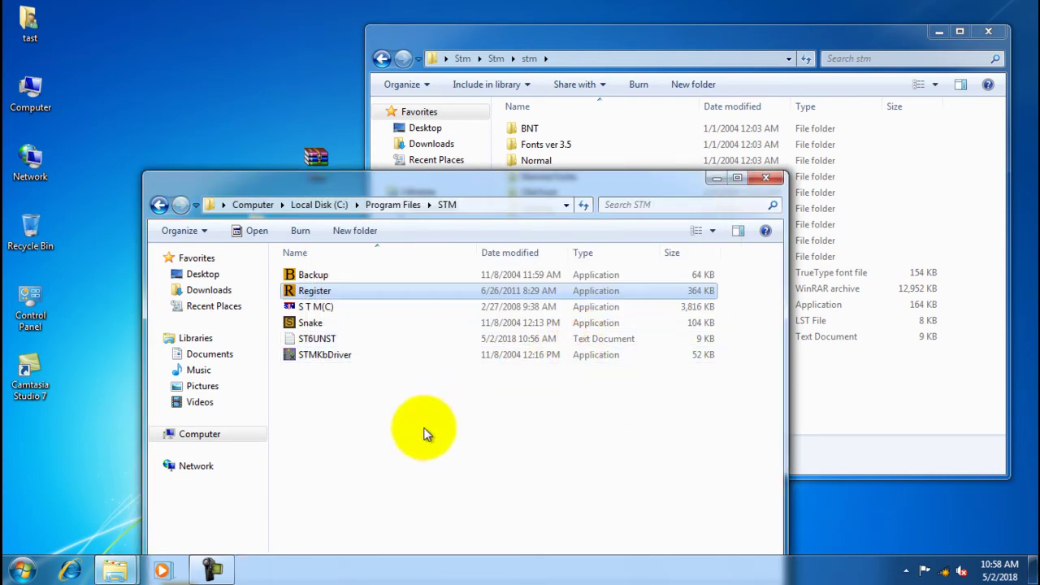
- Try to open the S T M(C) application from the STM program folder without administrator rights
left_click(423, 429)
left_click(342, 307)
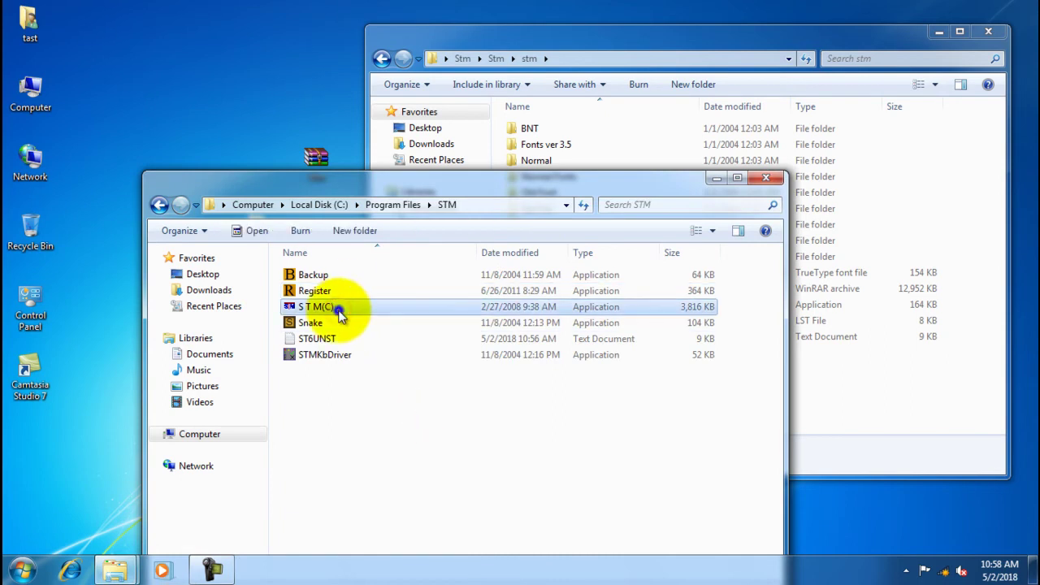
right_click(339, 307)
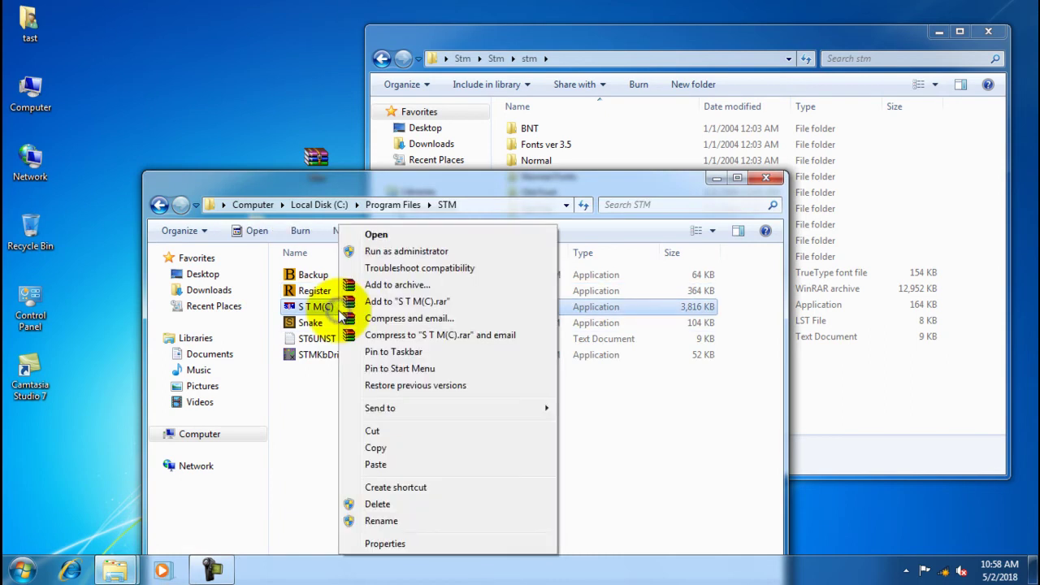
left_click(378, 234)
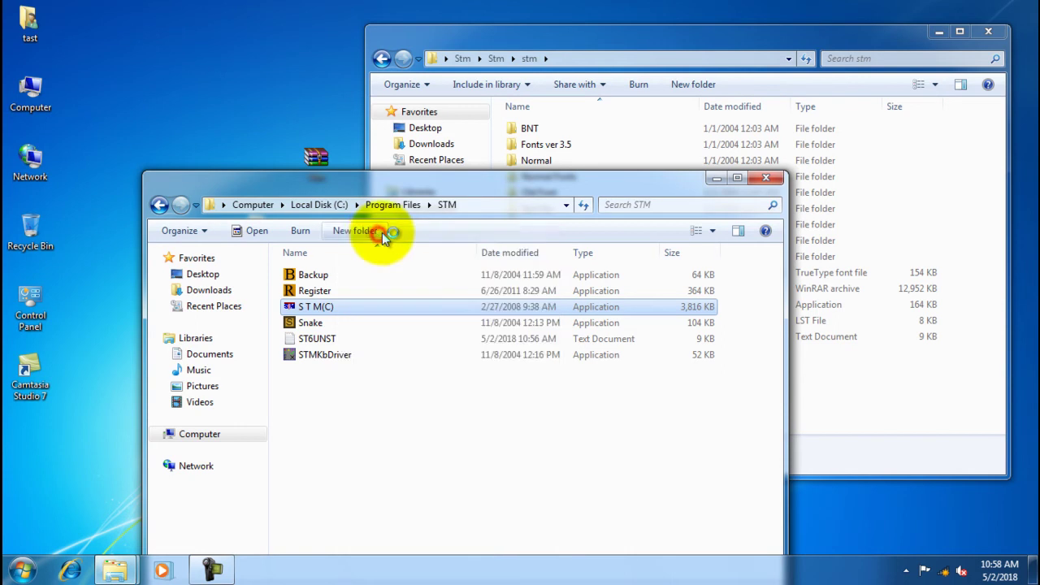
left_click(665, 353)
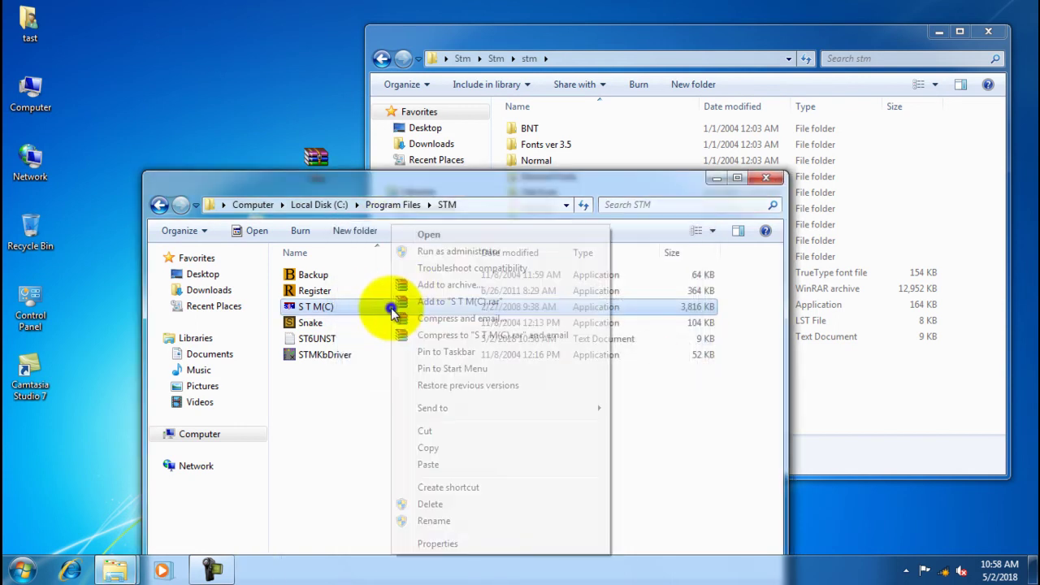
- Run S T M(C) as administrator and close the STM program folder window
right_click(396, 308)
left_click(463, 251)
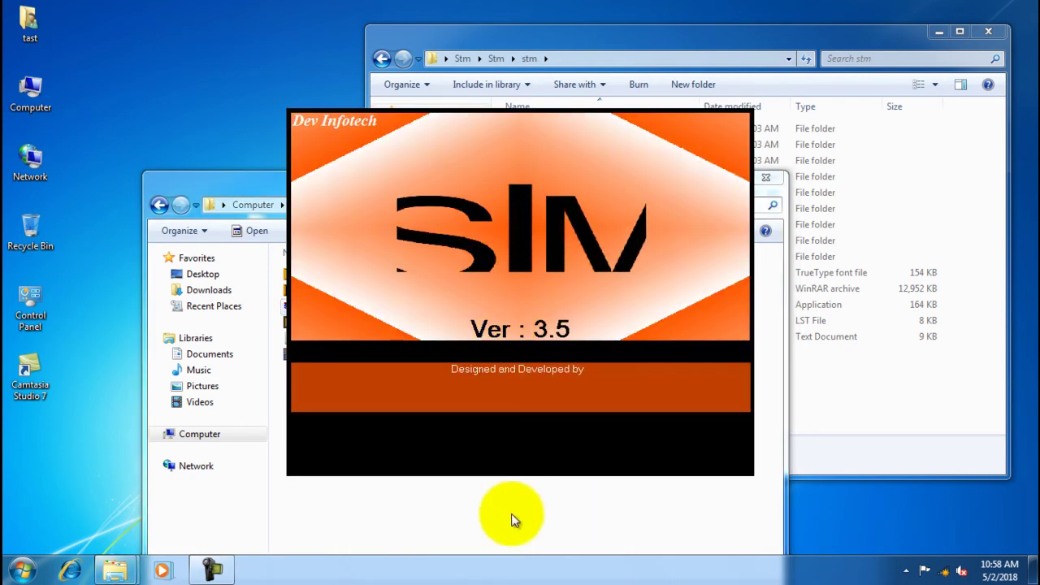
left_click(511, 514)
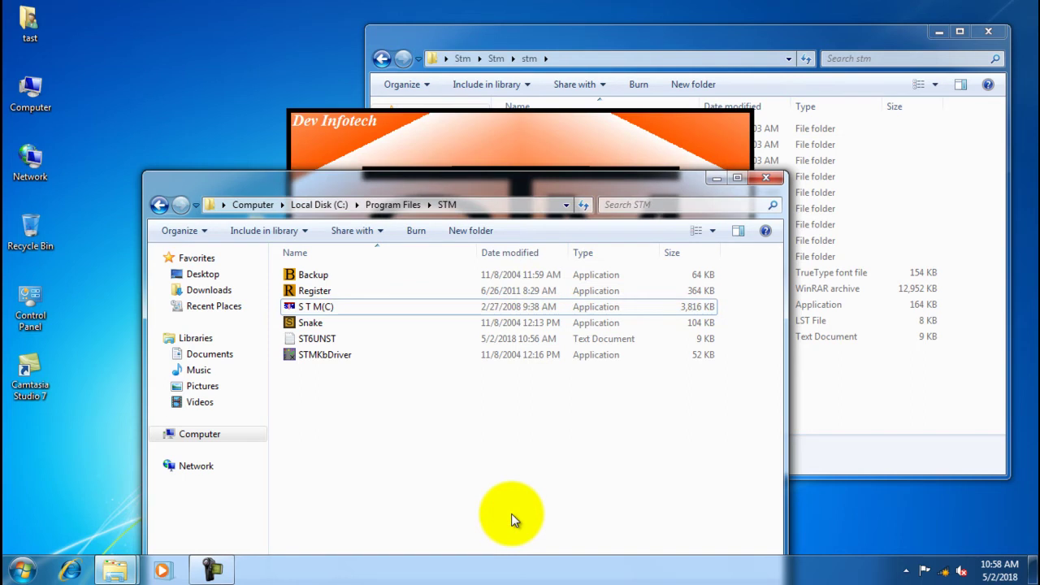
left_click(765, 177)
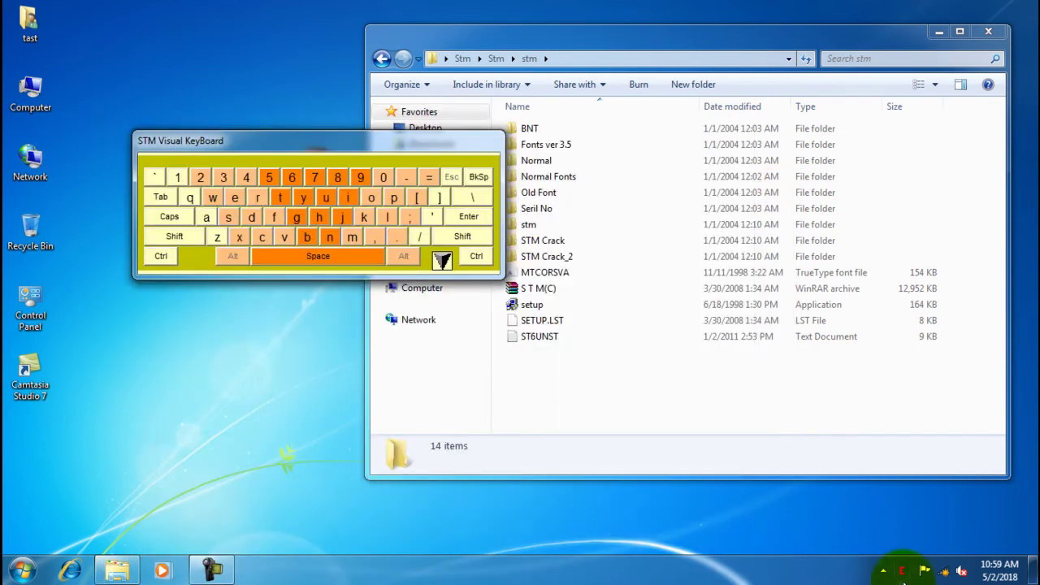
- Look through STM's language and Bangla font layout options, and switch the language to Extended
right_click(902, 567)
left_click(897, 508)
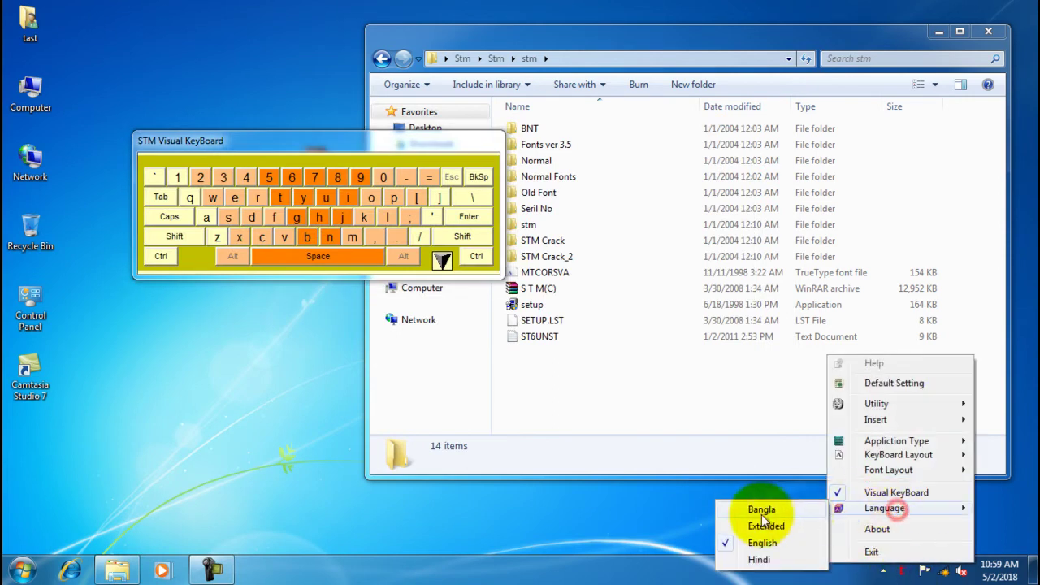
mouse_move(885, 469)
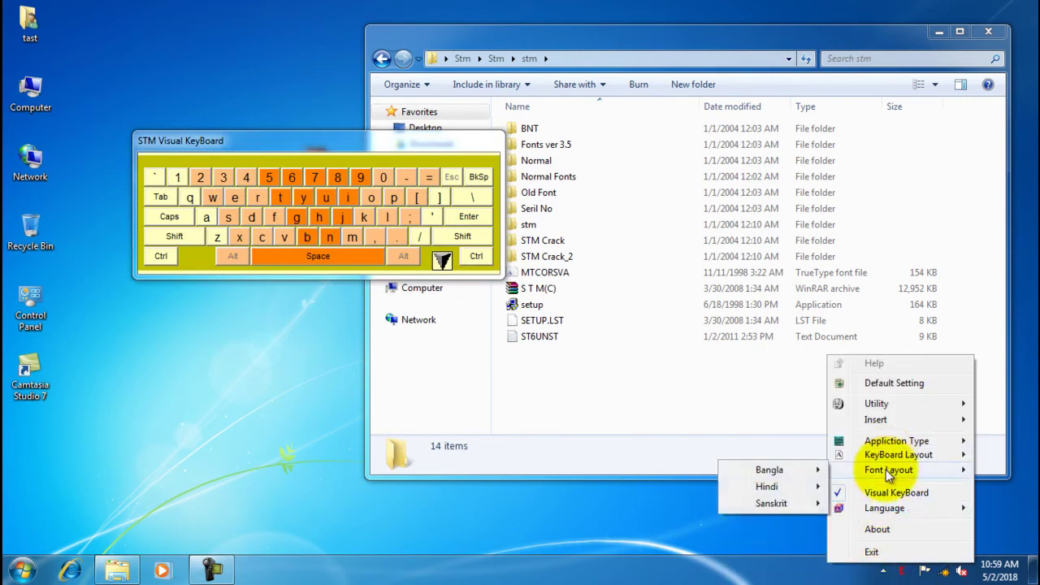
mouse_move(775, 471)
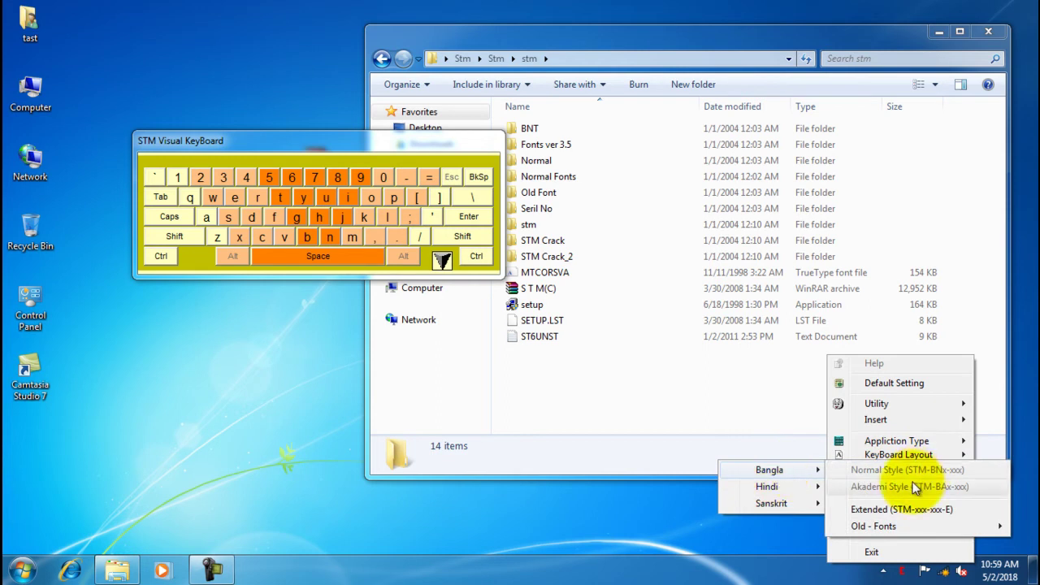
mouse_move(892, 511)
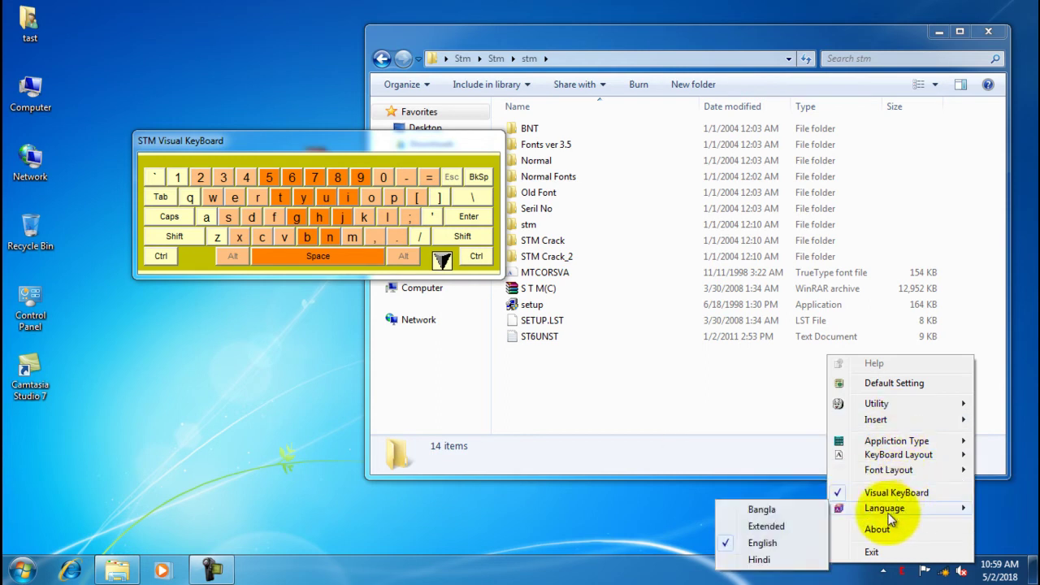
left_click(769, 523)
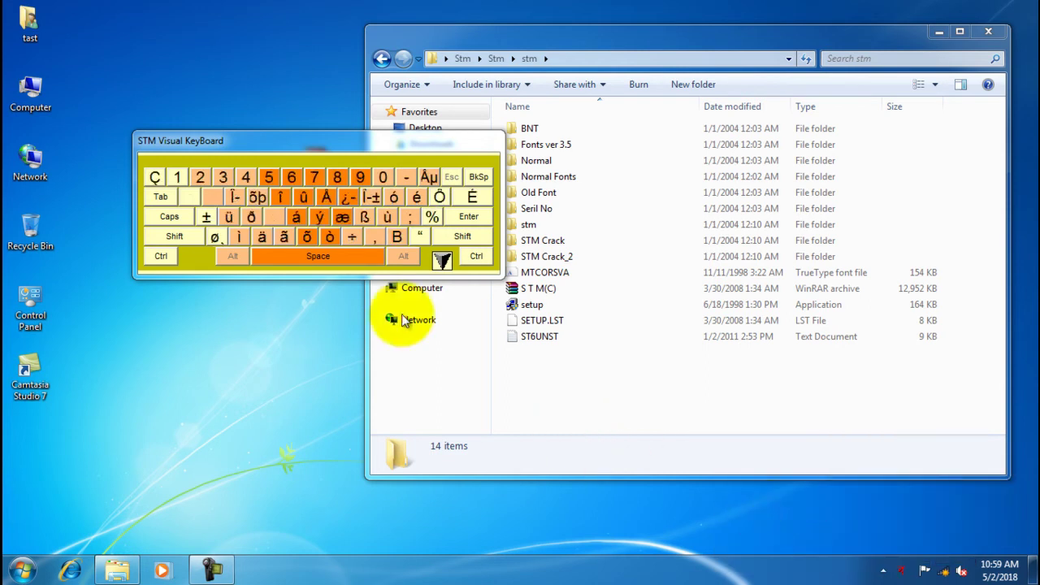
- Exit the running STM program
right_click(901, 570)
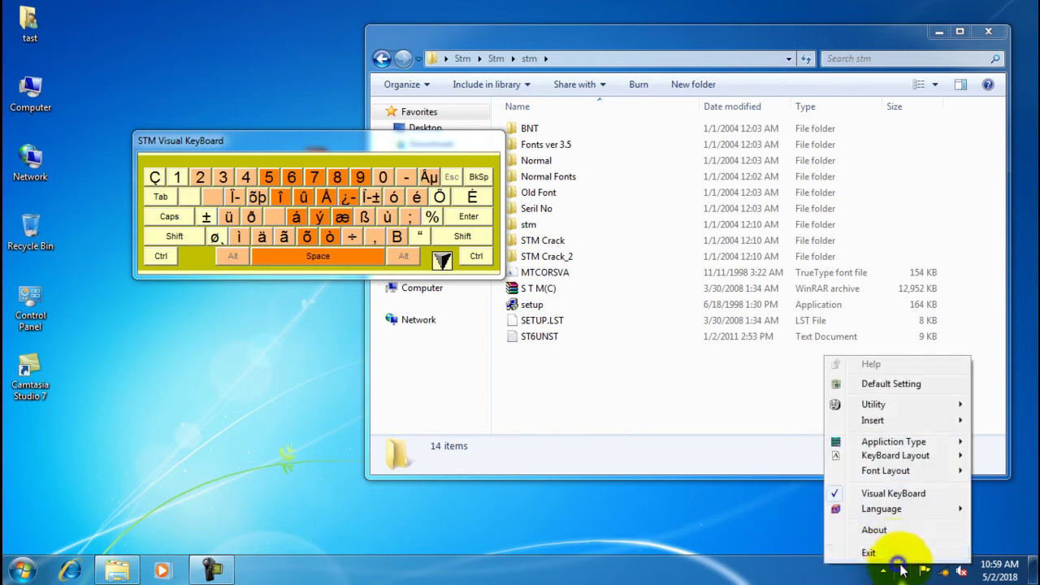
left_click(895, 552)
- Open the BNT font folder and fit its window to the right half of the desktop
left_click(647, 393)
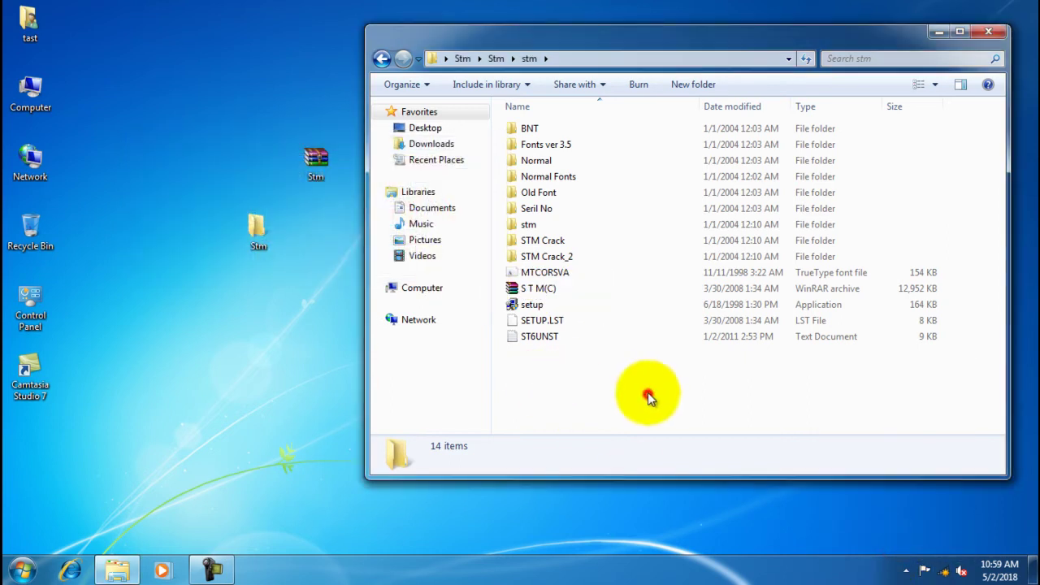
double_click(561, 130)
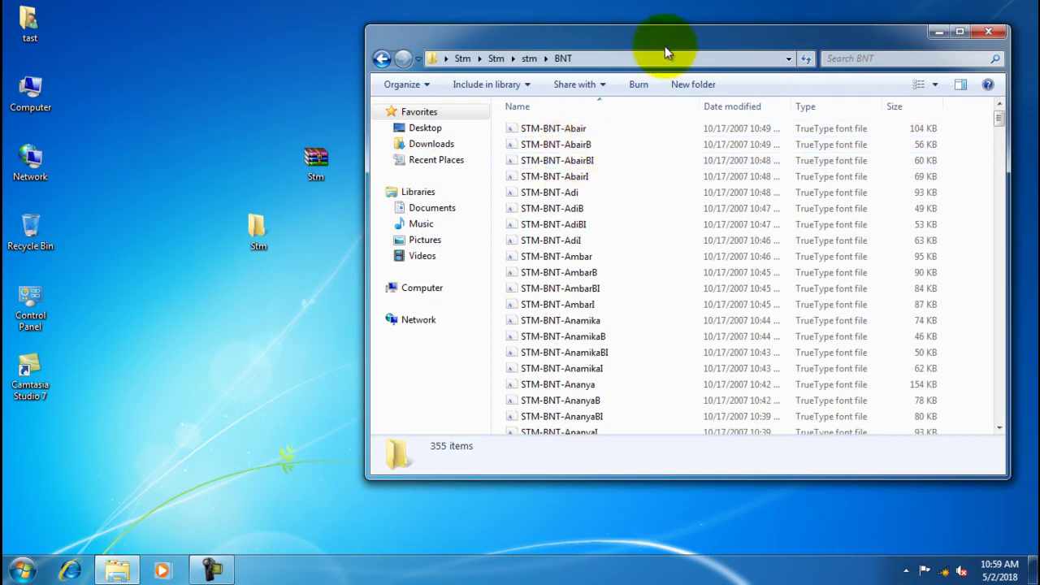
left_click_drag(666, 39, 1015, 86)
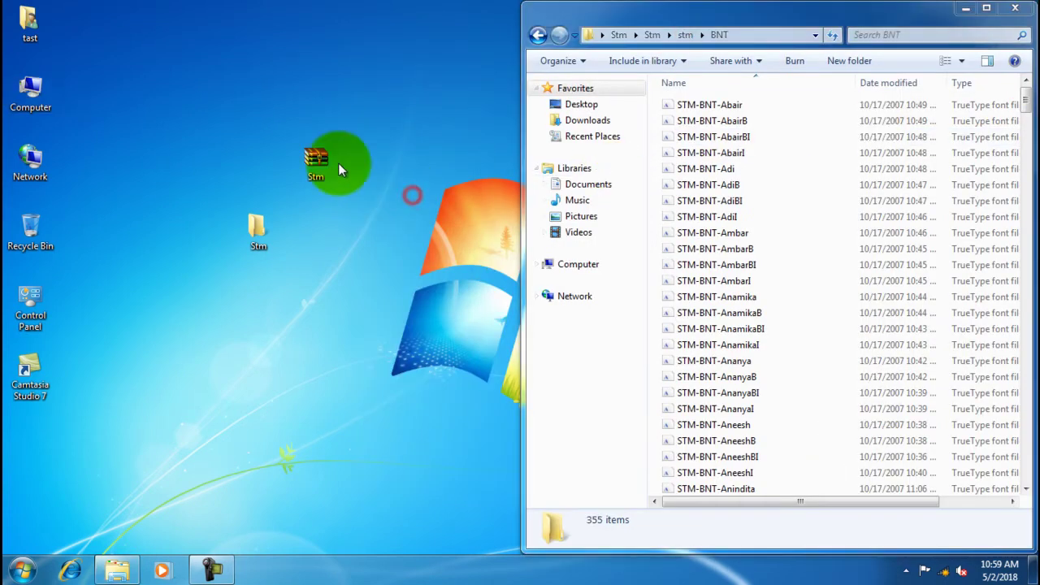
- Open C:\Windows\Fonts in a second window placed side by side with the BNT folder
double_click(30, 90)
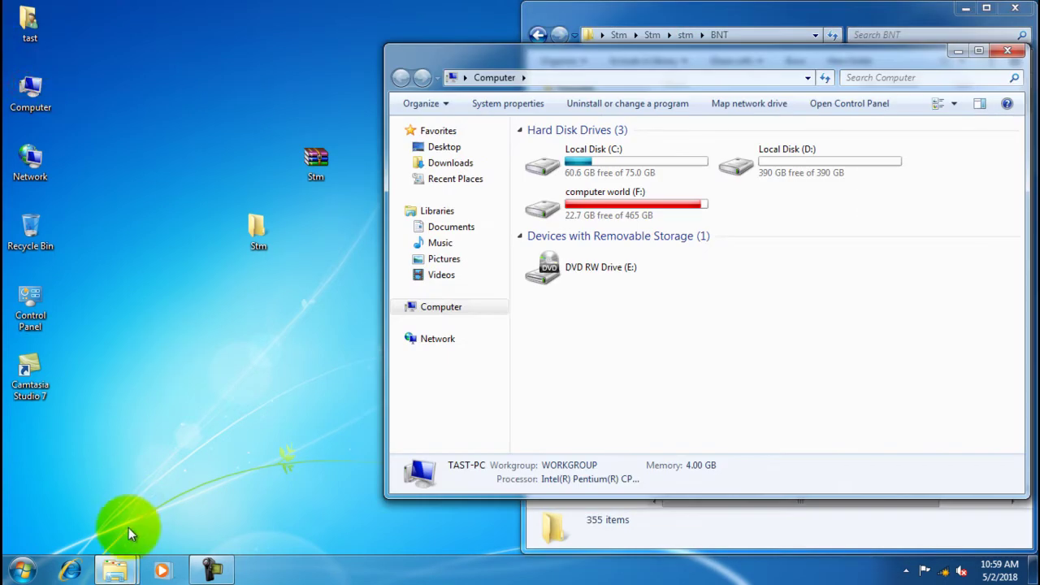
mouse_move(115, 568)
mouse_move(112, 521)
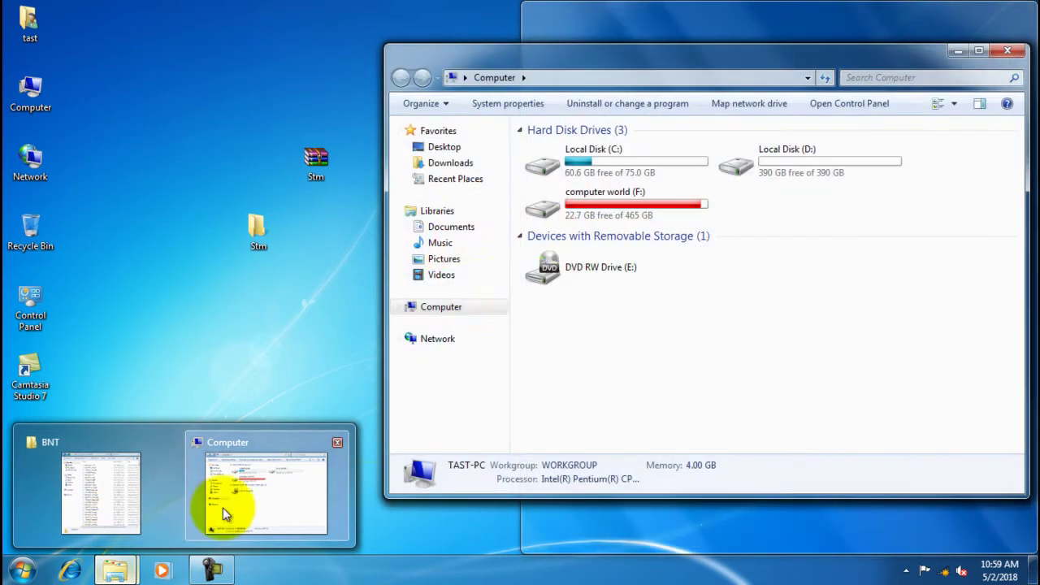
left_click(223, 507)
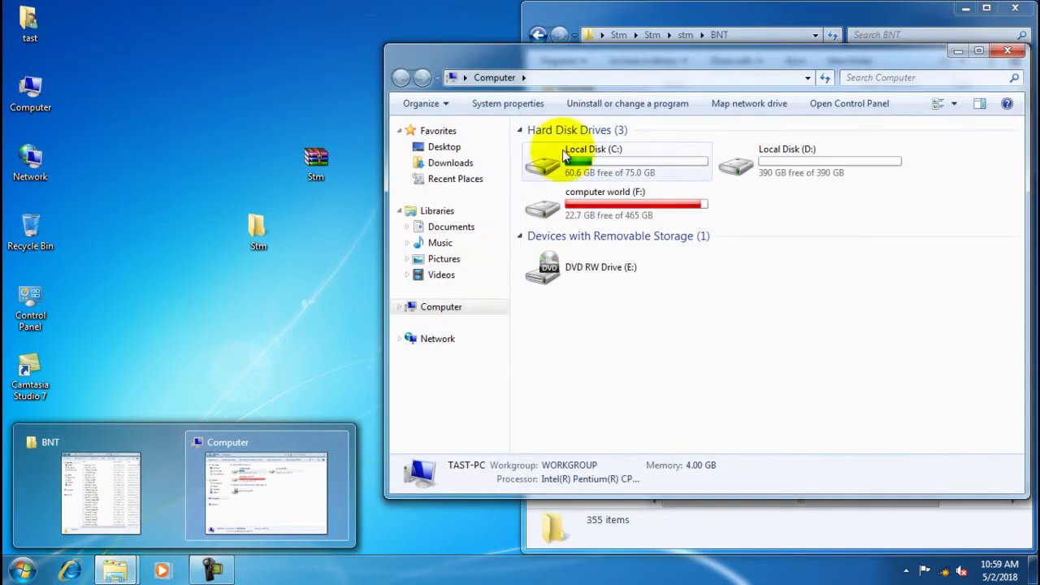
double_click(567, 163)
left_click_drag(653, 70, 23, 402)
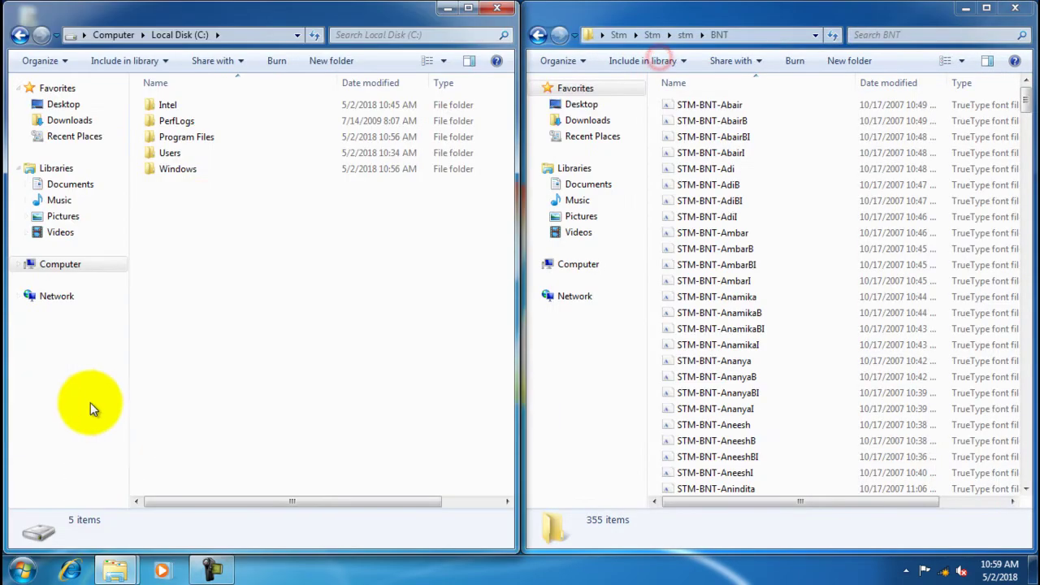
double_click(187, 173)
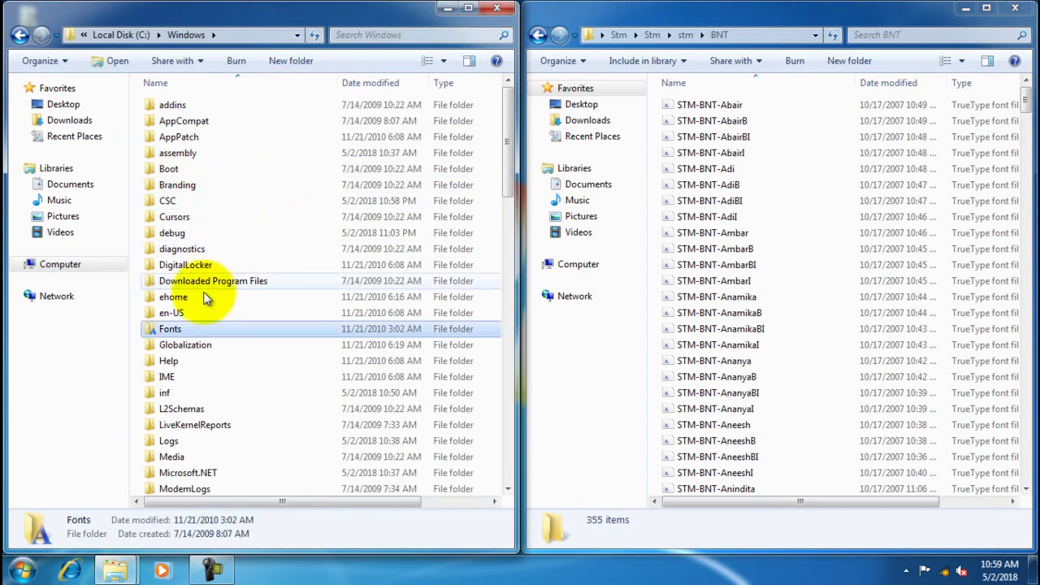
double_click(182, 326)
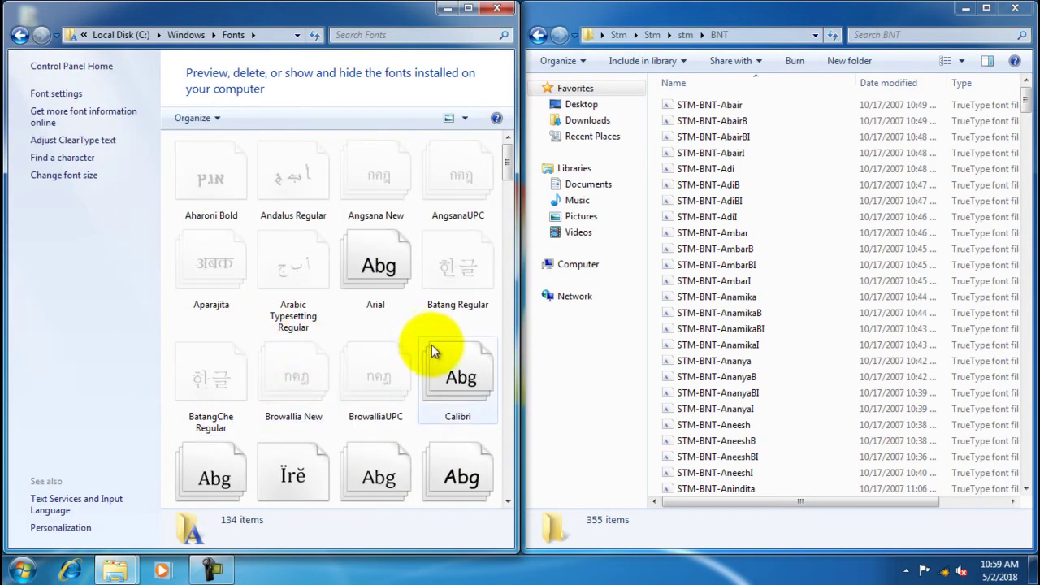
- Install all the STM-BNT fonts from the BNT folder by copying them into the Windows Fonts folder
left_click(723, 108)
key("ctrl+a")
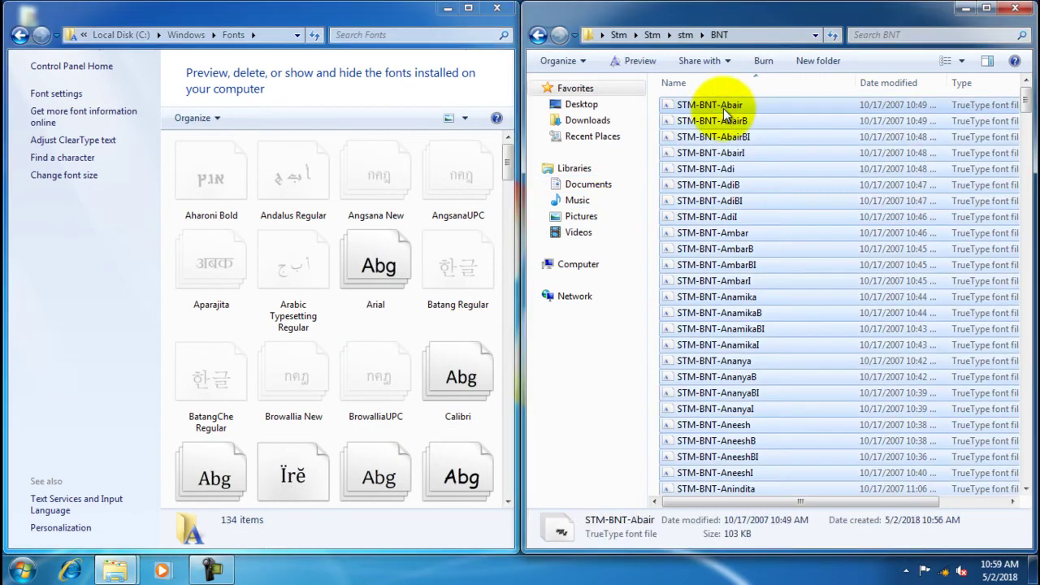
left_click_drag(720, 104, 380, 341)
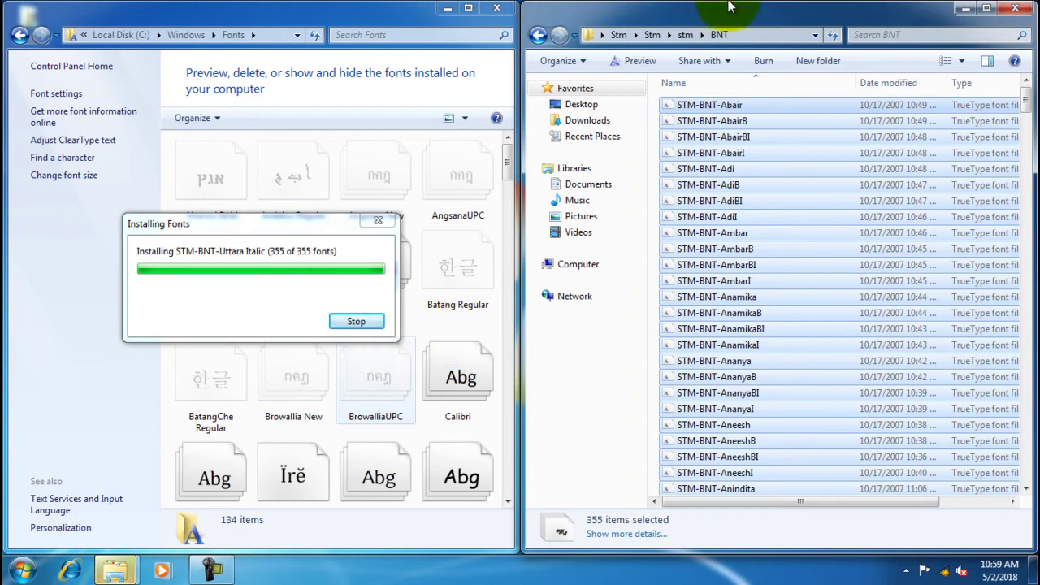
- Check the Fonts ver 3.5 folder with its Assamese subfolder and the Normal folder, and open the Normal Fonts folder
left_click(685, 35)
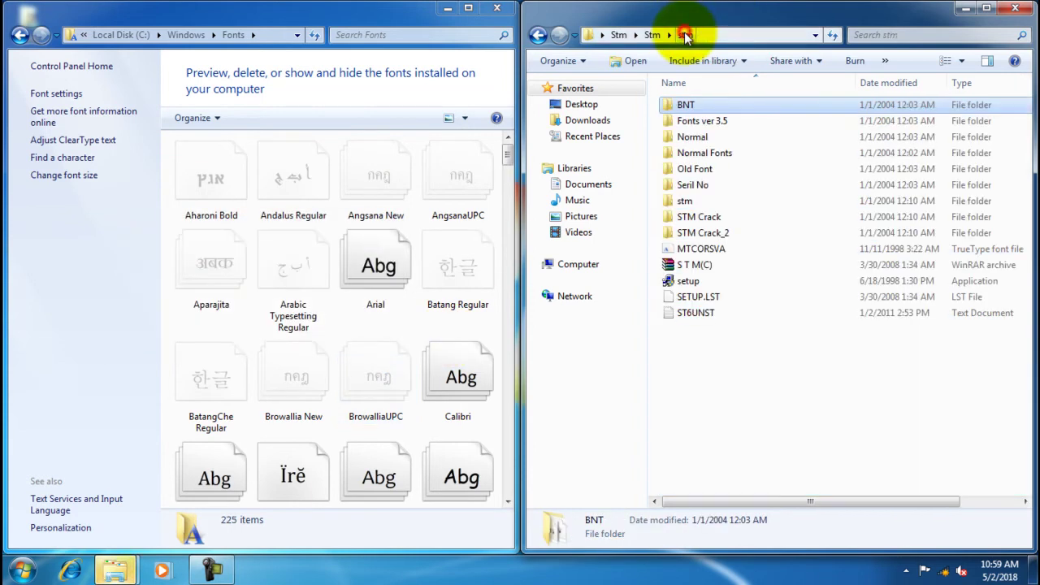
double_click(701, 122)
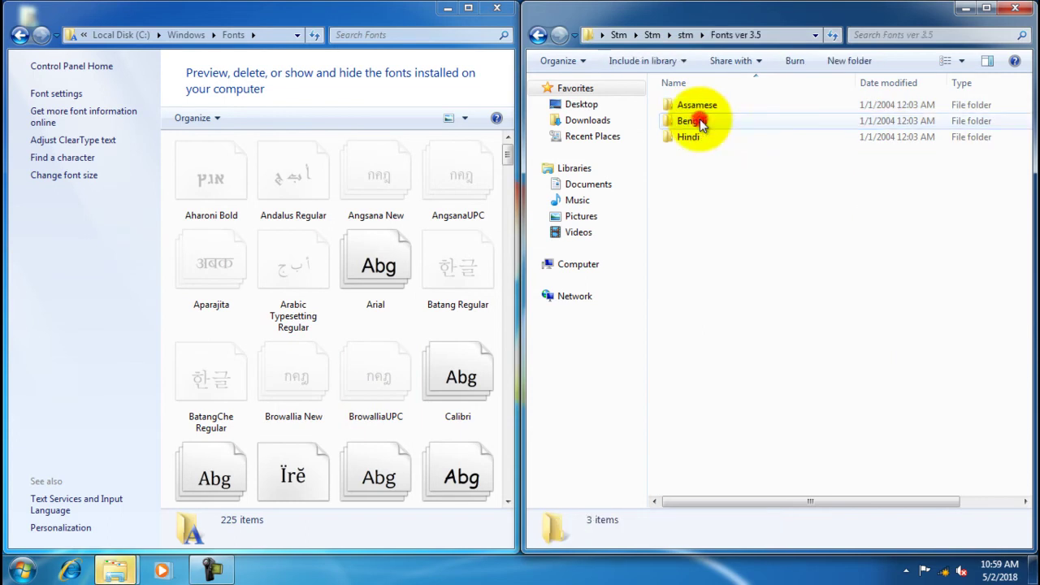
double_click(707, 110)
double_click(707, 110)
left_click(697, 34)
left_click(692, 34)
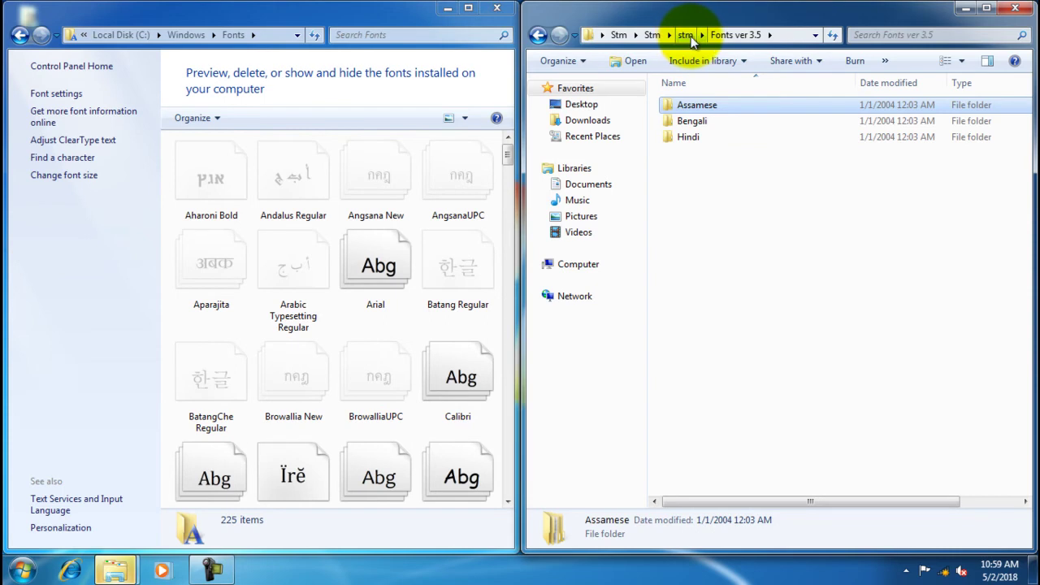
left_click(686, 35)
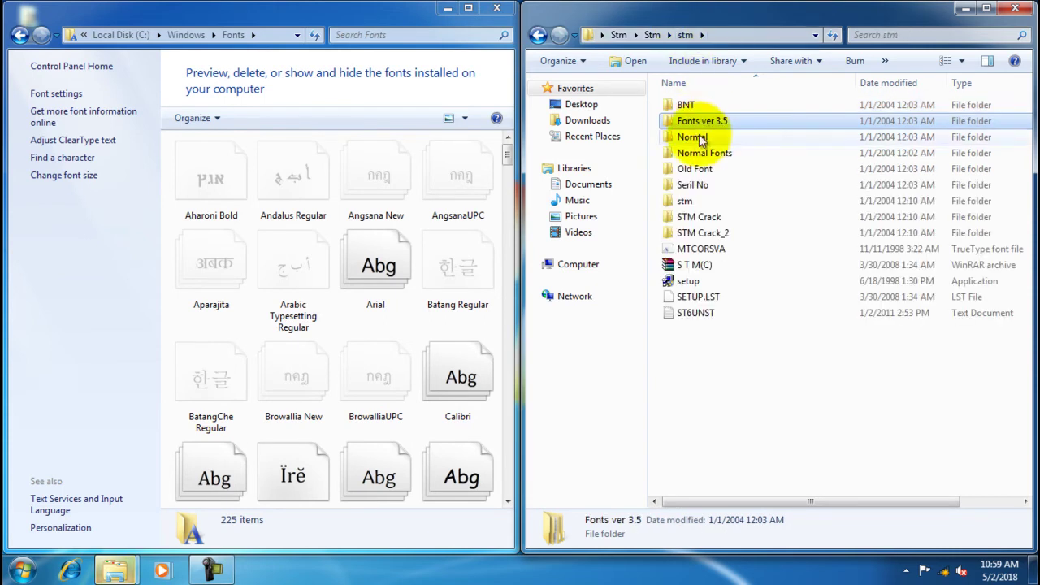
double_click(693, 137)
left_click(687, 35)
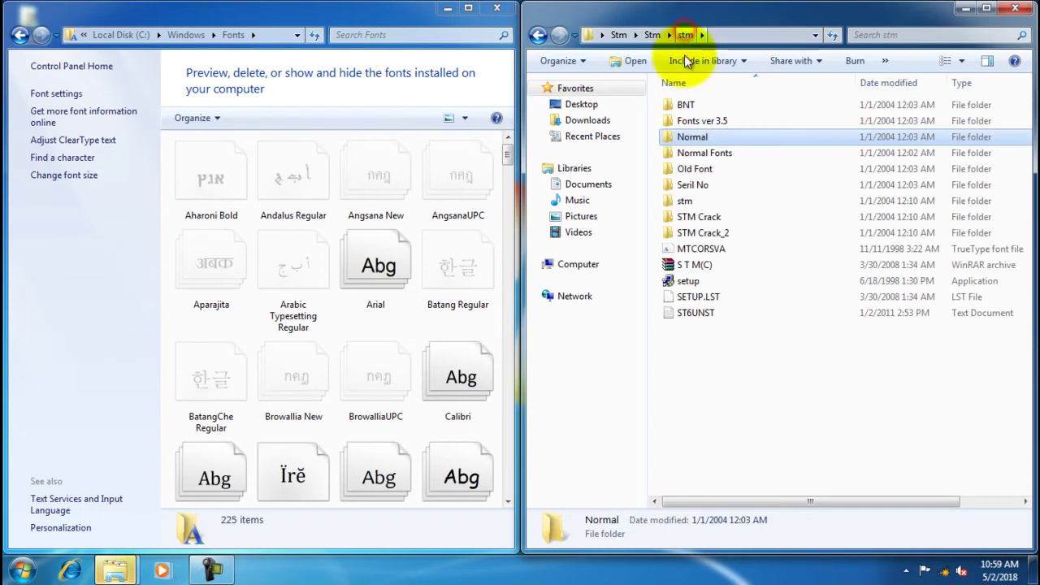
double_click(690, 152)
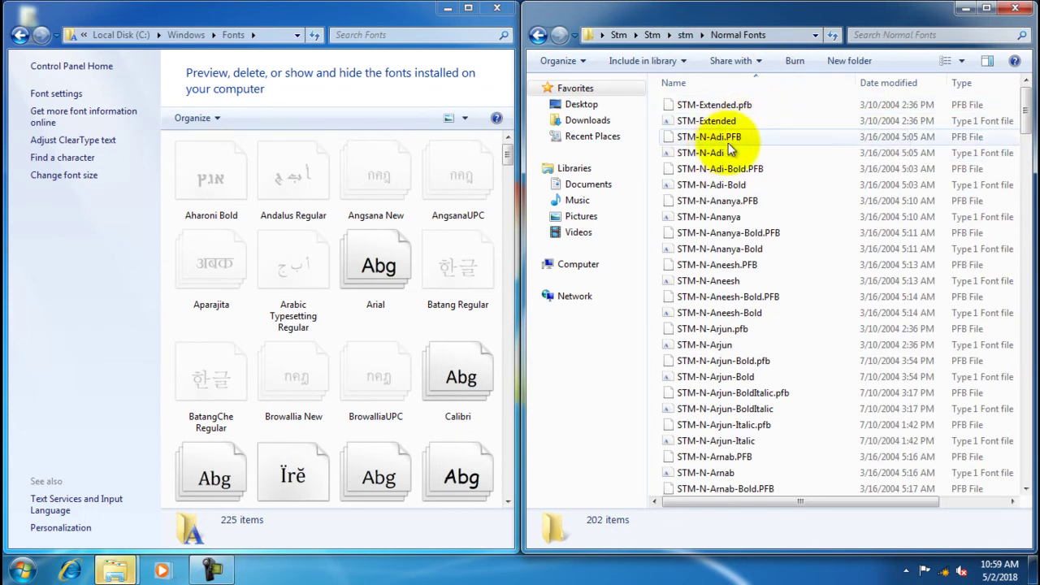
left_click(686, 200)
right_click(688, 200)
left_click(671, 105)
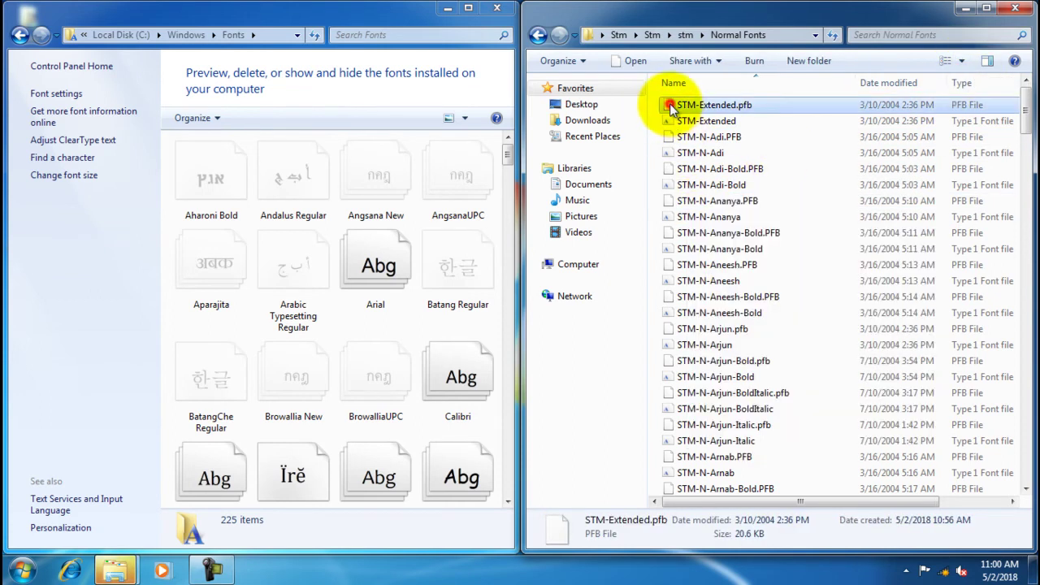
left_click(959, 62)
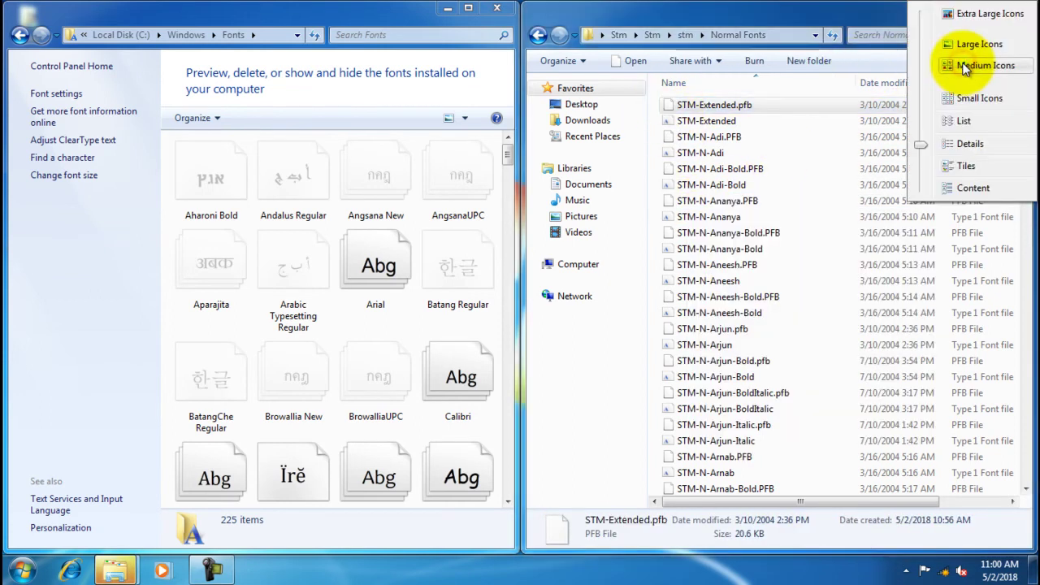
left_click(959, 145)
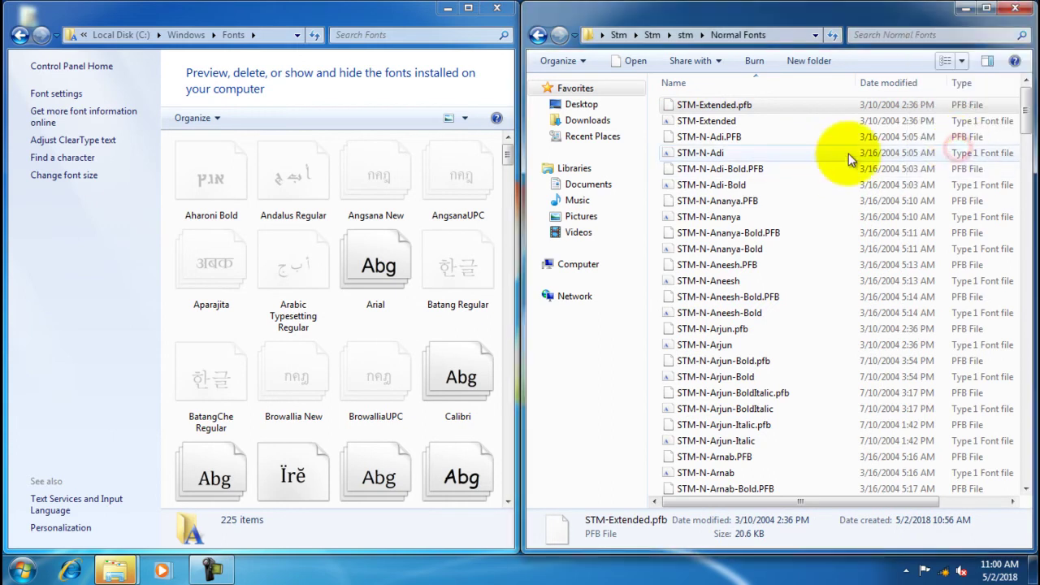
right_click(881, 134)
right_click(778, 84)
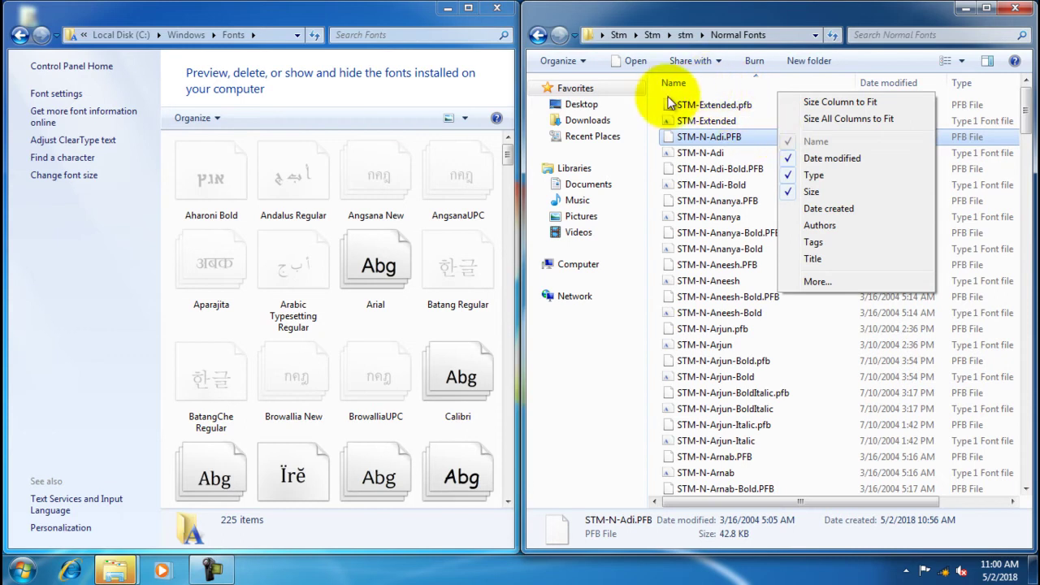
left_click(662, 106)
- Sort the files in the Normal Fonts folder by type
right_click(659, 114)
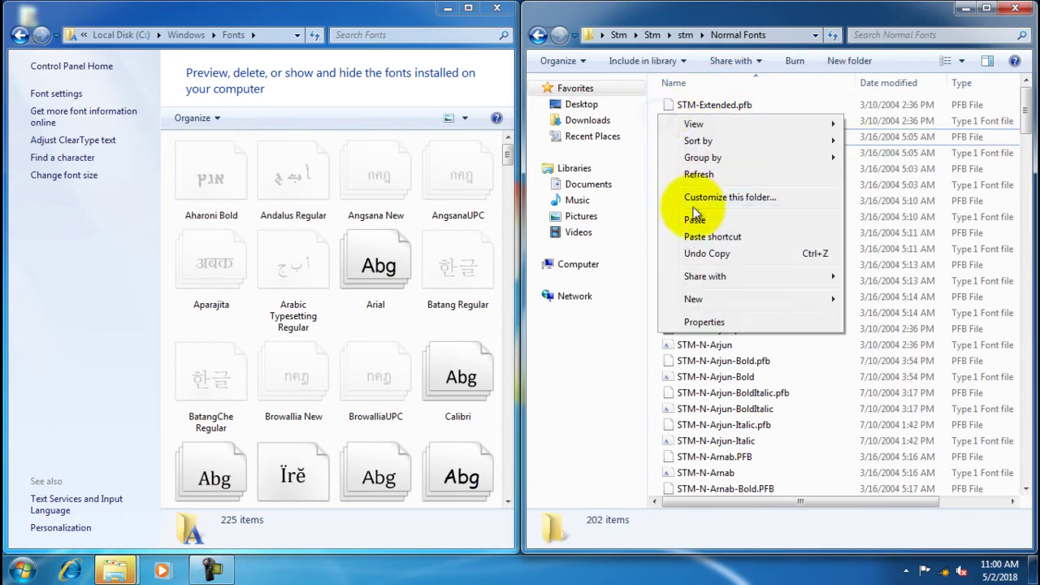
mouse_move(754, 143)
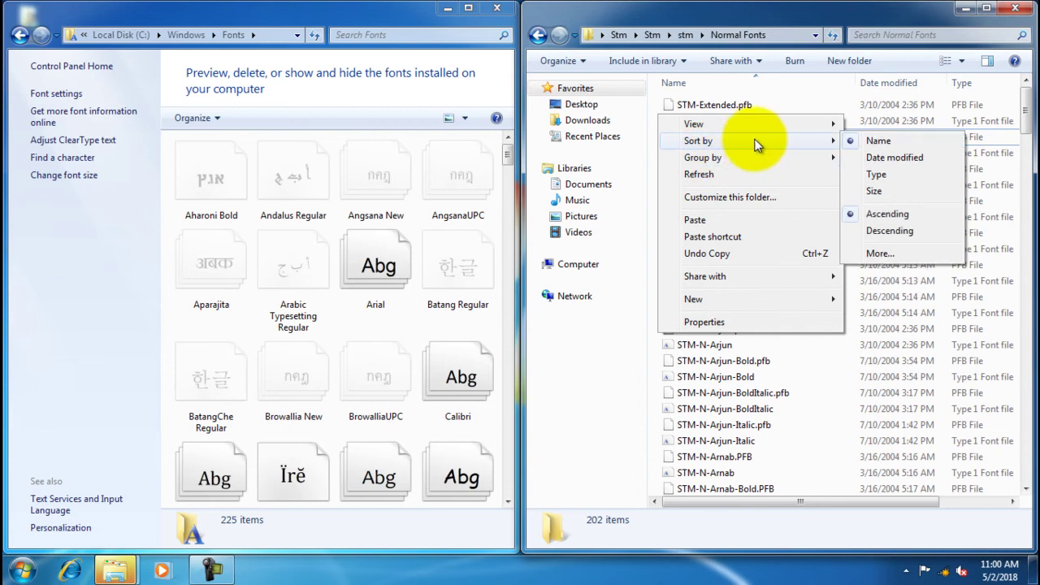
left_click(876, 174)
- Install all the Type 1 font files from Normal Fonts into Windows Fonts, replacing already installed fonts for all current items
scroll(831, 324, "down", 3)
scroll(830, 323, "down", 20)
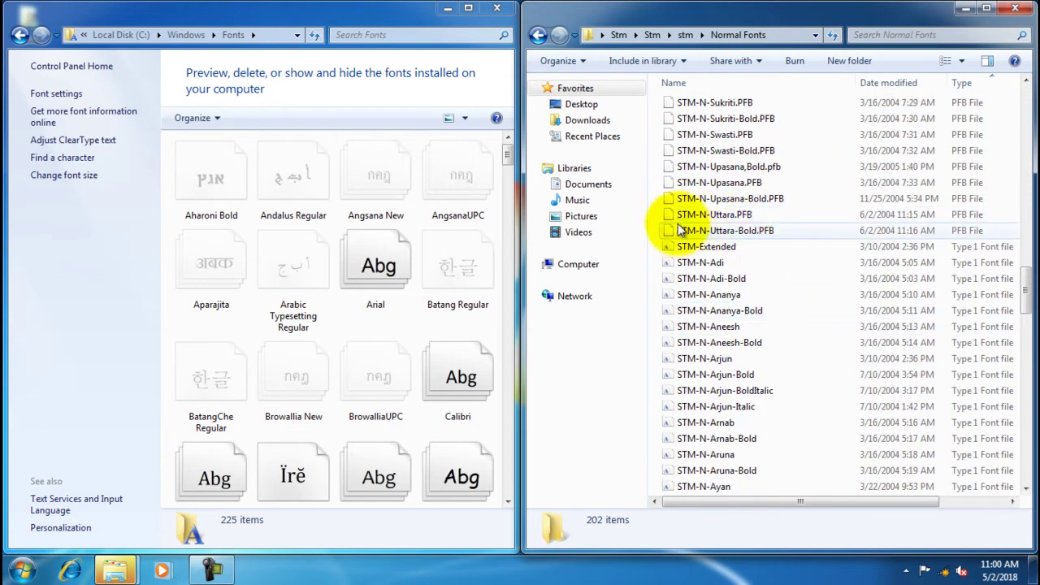
left_click_drag(659, 248, 776, 530)
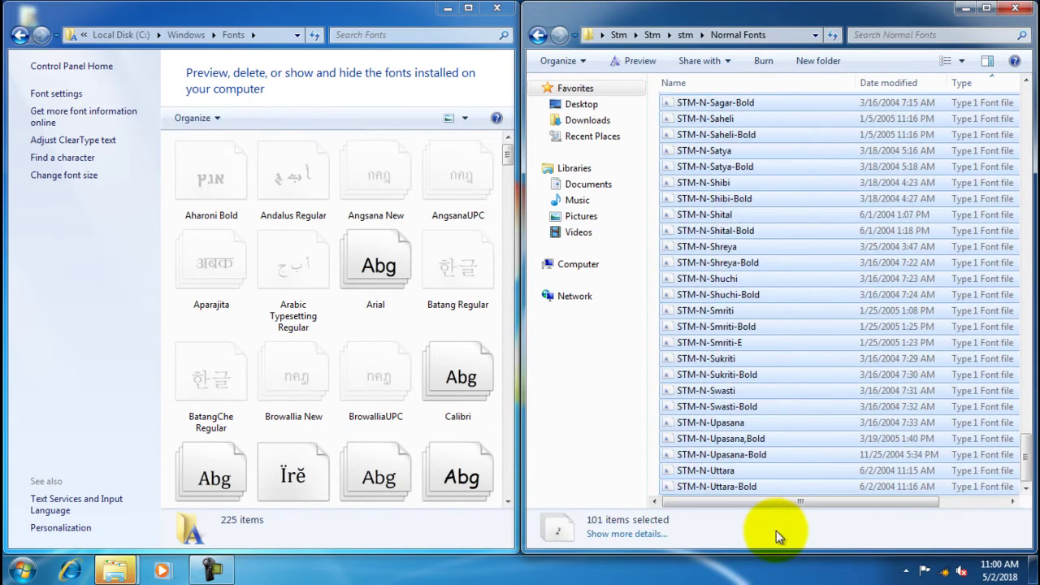
left_click_drag(710, 143, 371, 333)
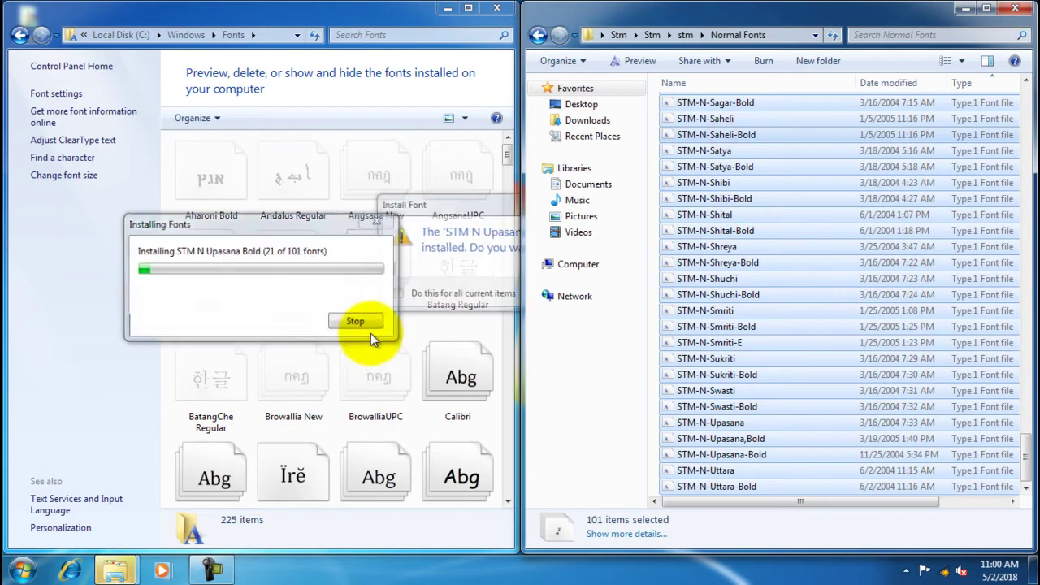
left_click(420, 288)
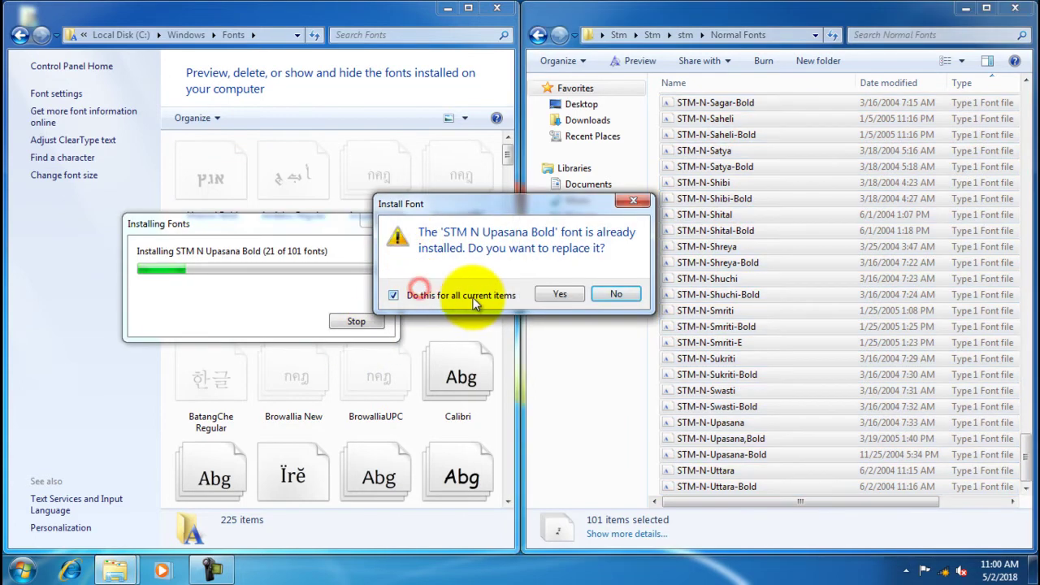
left_click(559, 297)
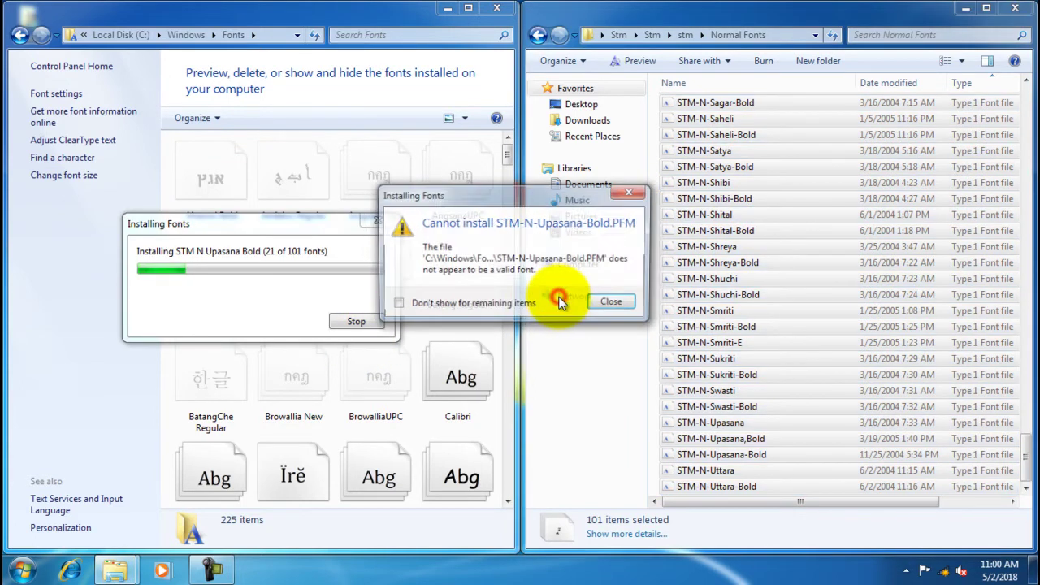
left_click(600, 307)
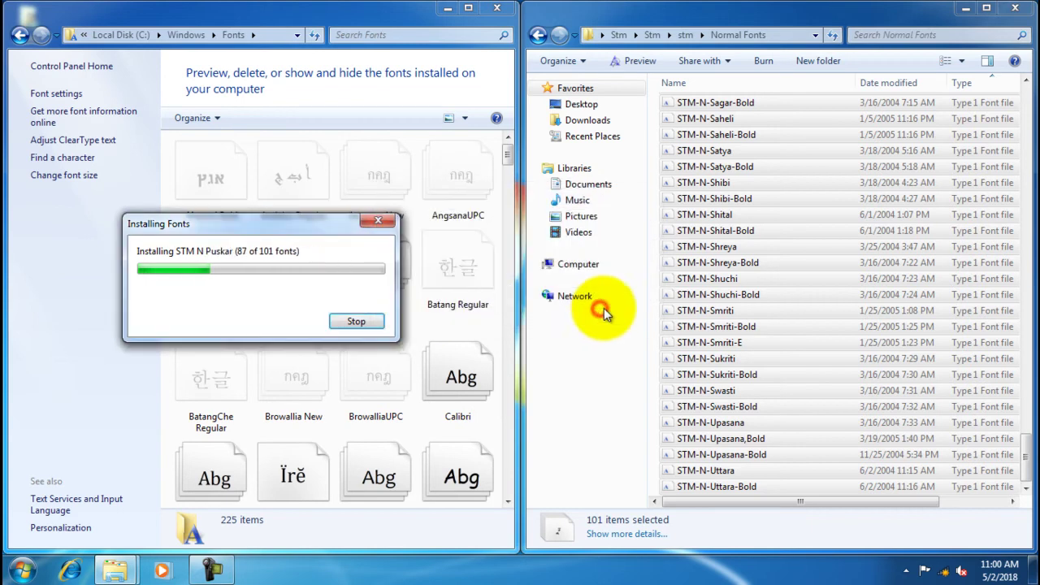
- Look through the Old Font and Seril No folders and the Fontnav folder inside the inner stm folder
left_click(687, 35)
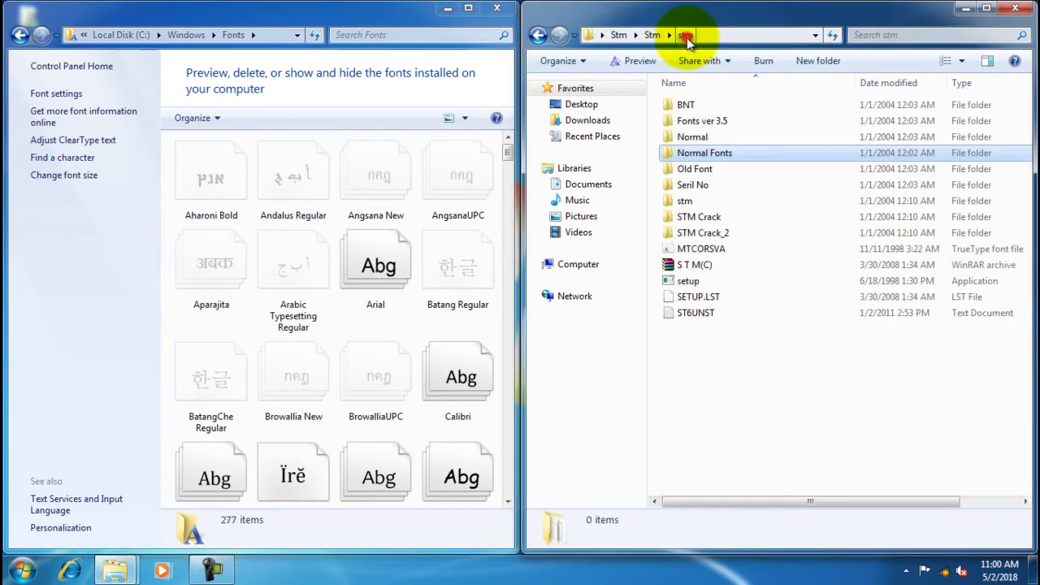
double_click(713, 168)
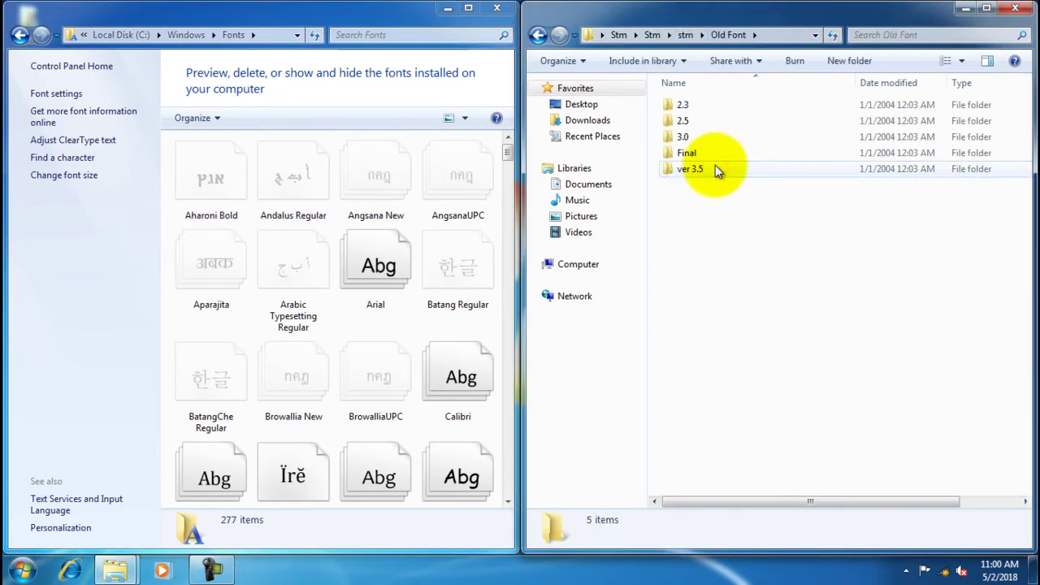
key("BackSpace")
double_click(710, 186)
key("BackSpace")
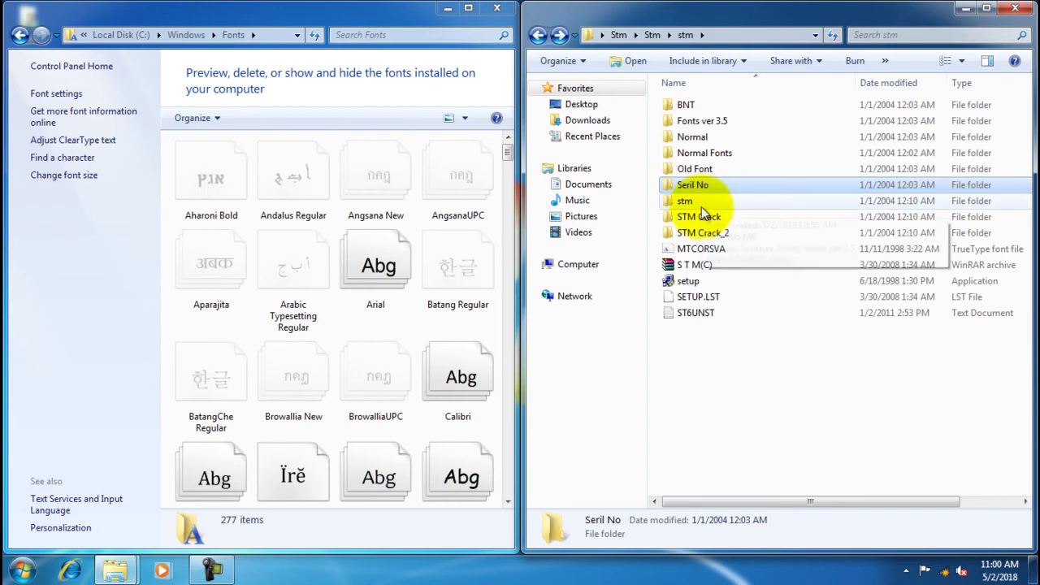
double_click(702, 204)
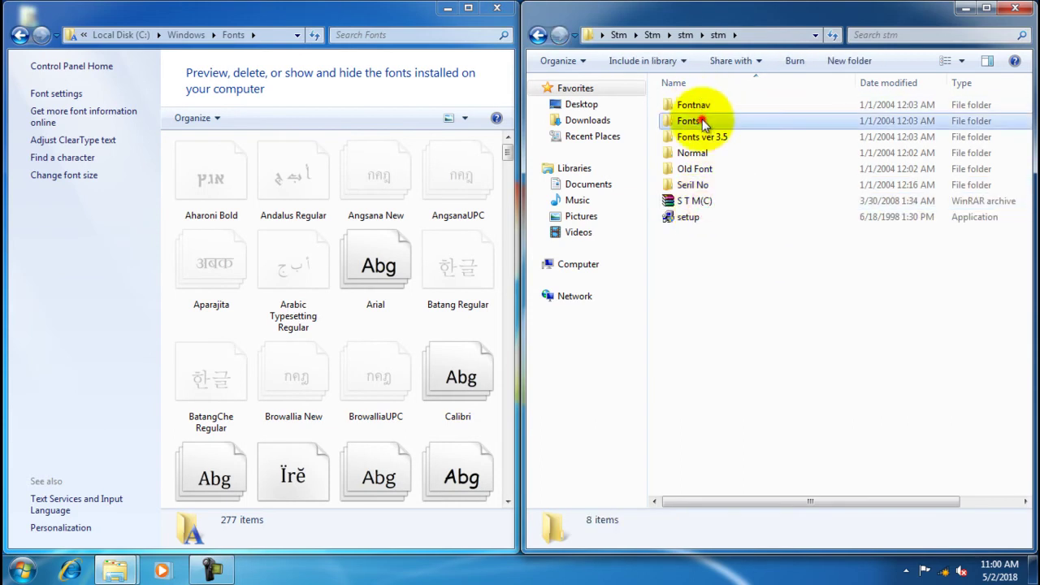
left_click(706, 120)
double_click(714, 107)
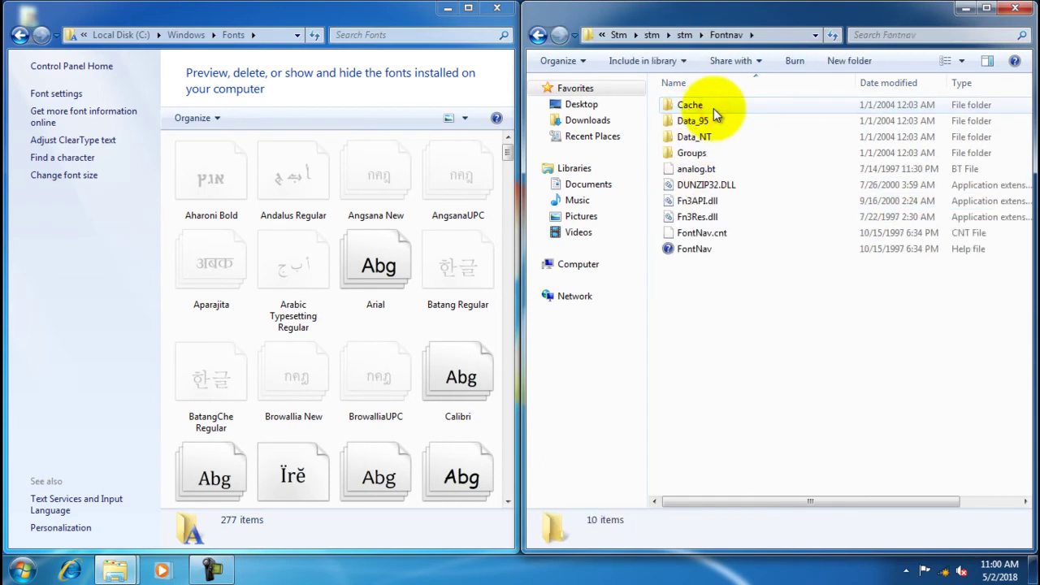
key("BackSpace")
double_click(712, 105)
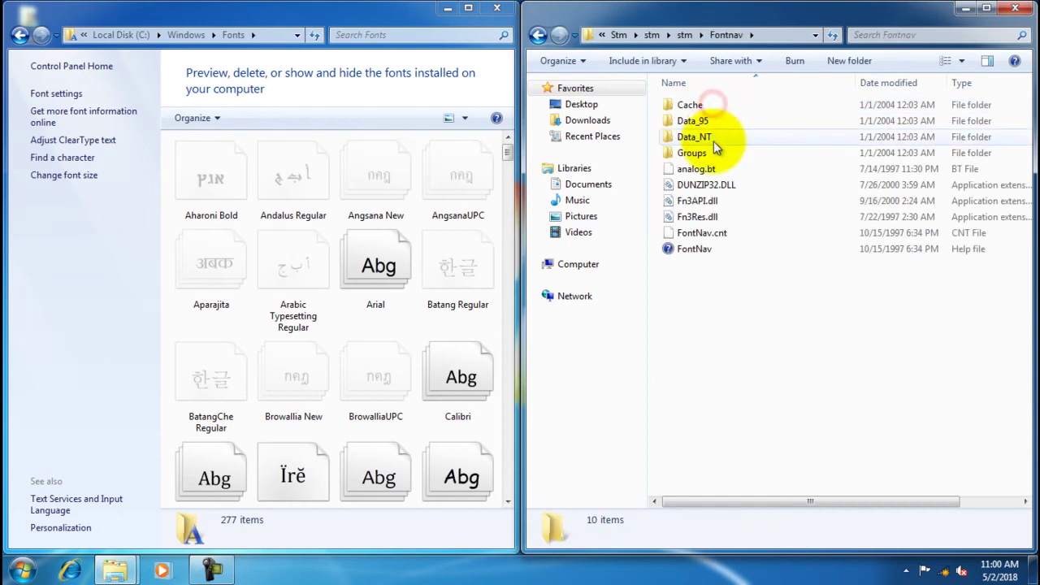
key("BackSpace")
- Open the Akademi Fonts folder under Fonts\Bng\Ps in the inner stm folder and sort its files by type
double_click(699, 124)
double_click(697, 106)
double_click(698, 103)
double_click(698, 104)
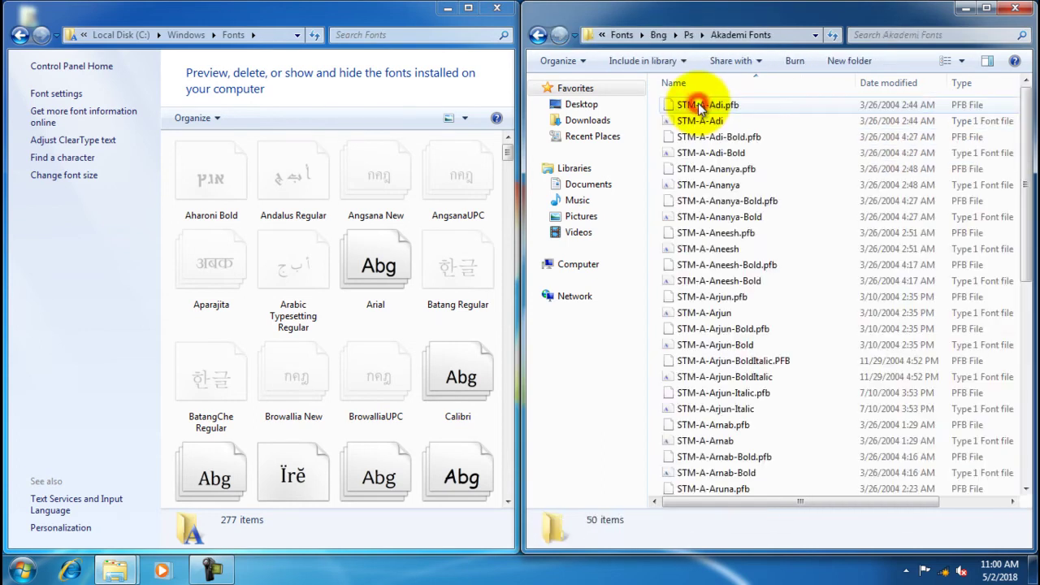
right_click(657, 140)
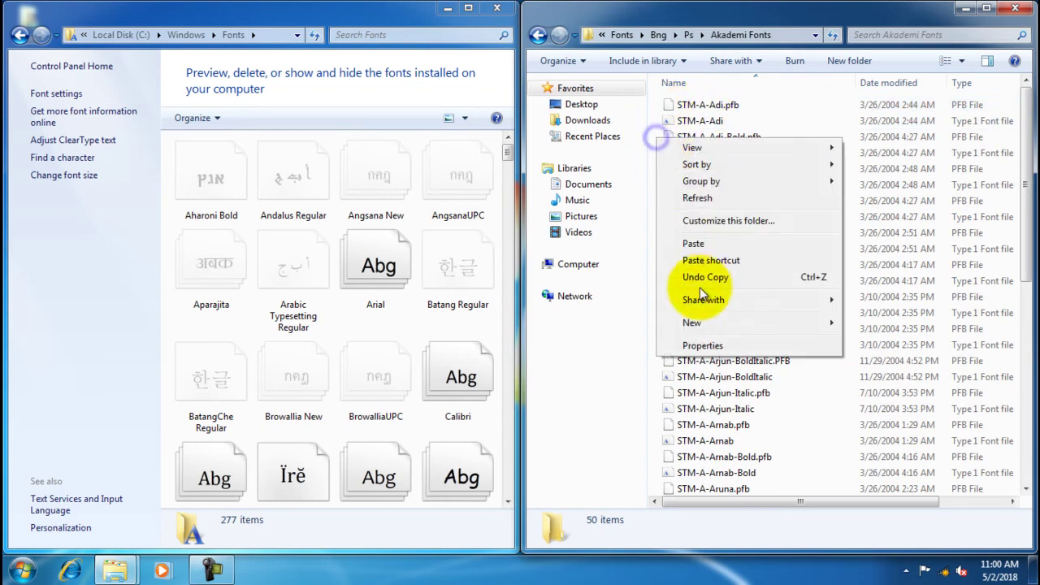
left_click(692, 149)
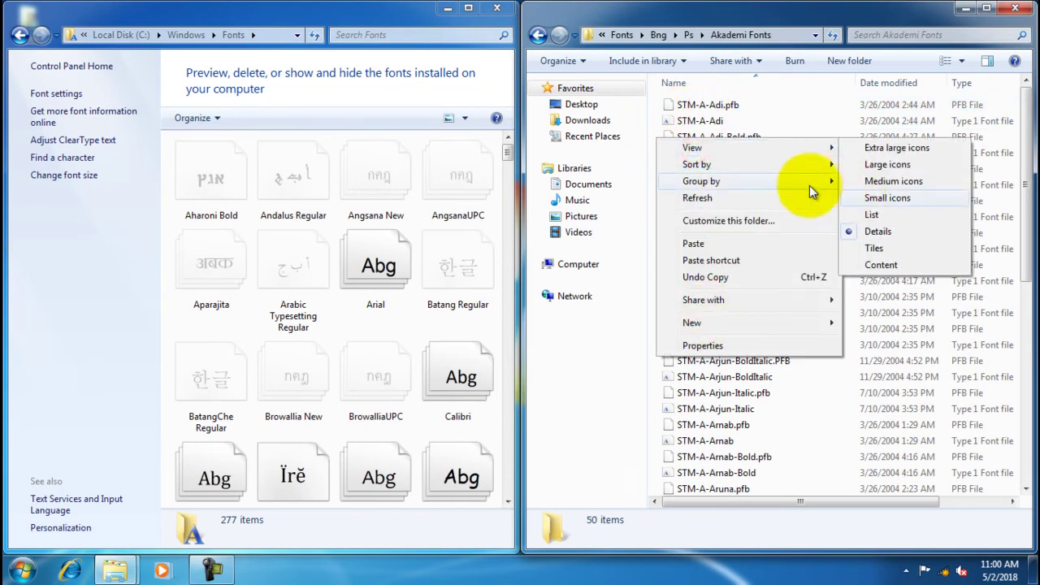
mouse_move(785, 162)
left_click(873, 200)
- Install all the Type 1 font files from Akademi Fonts into the Windows Fonts folder
scroll(800, 259, "down", 8)
scroll(787, 215, "up", 3)
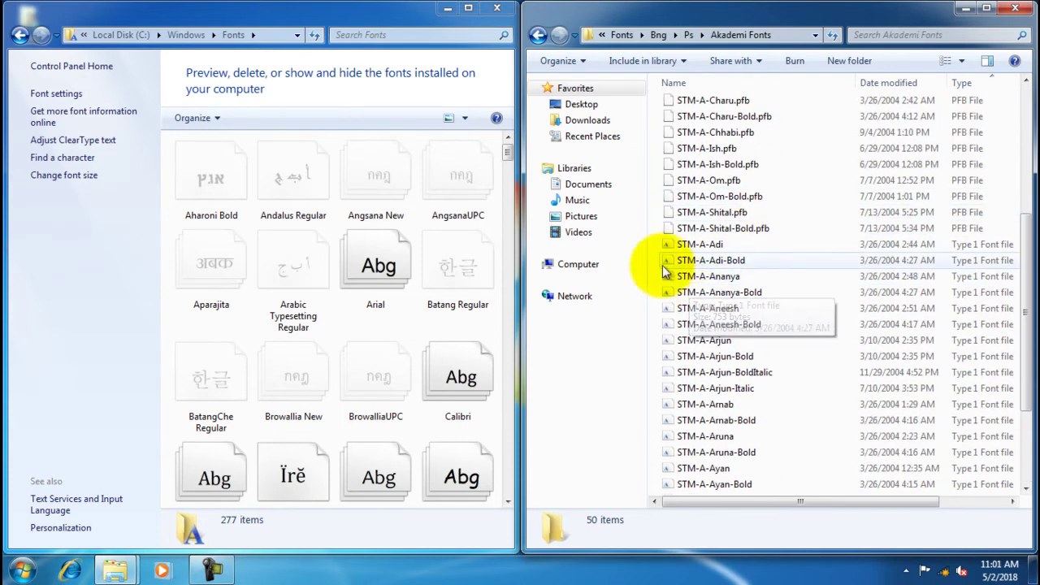
left_click_drag(654, 242, 804, 496)
left_click_drag(722, 182, 415, 372)
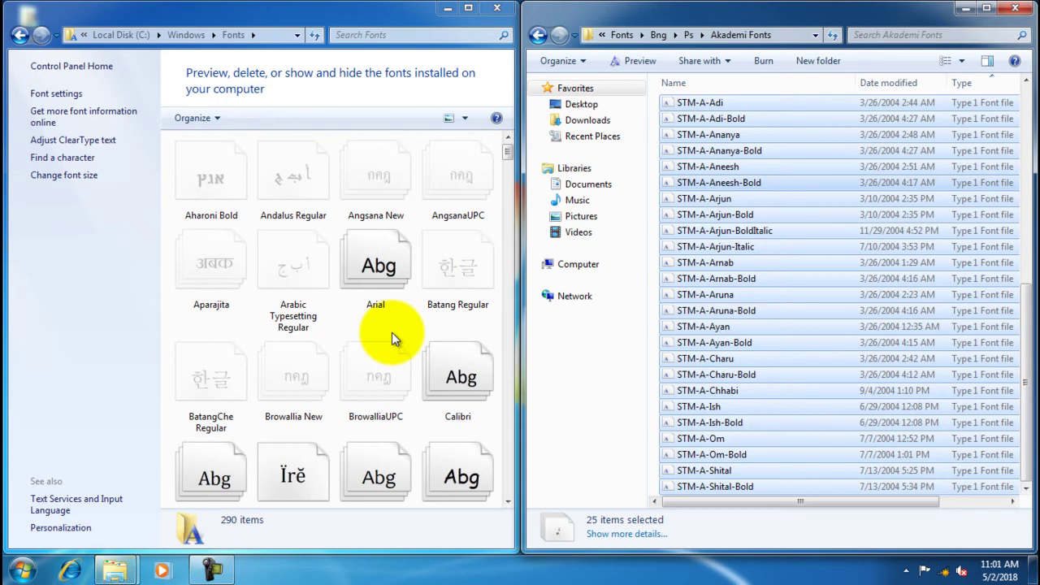
- Open the Font Face folder inside Ps and sort its files by type to reach the Type 1 fonts
left_click(687, 36)
left_click(701, 123)
double_click(702, 128)
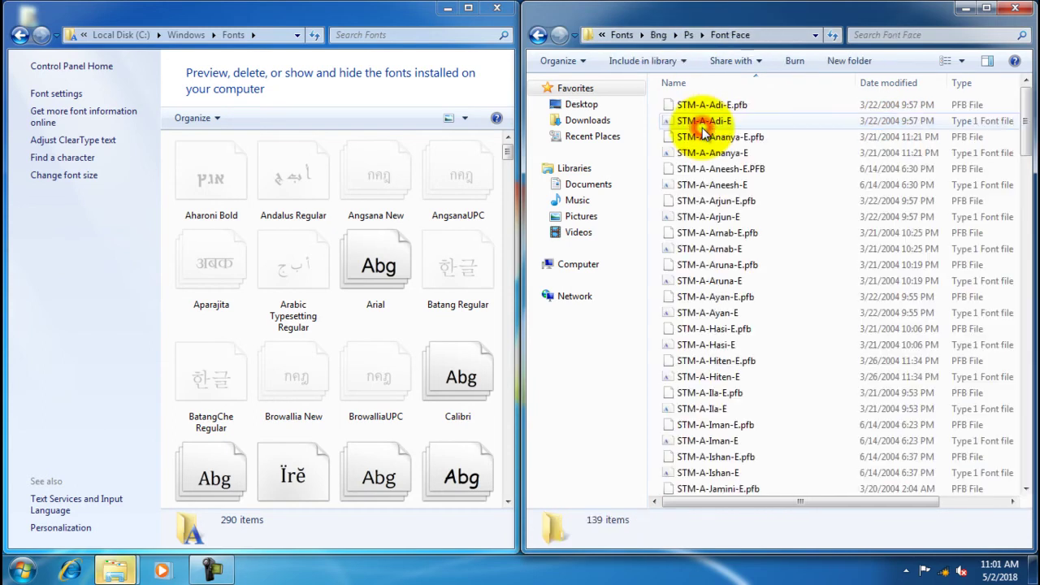
right_click(655, 134)
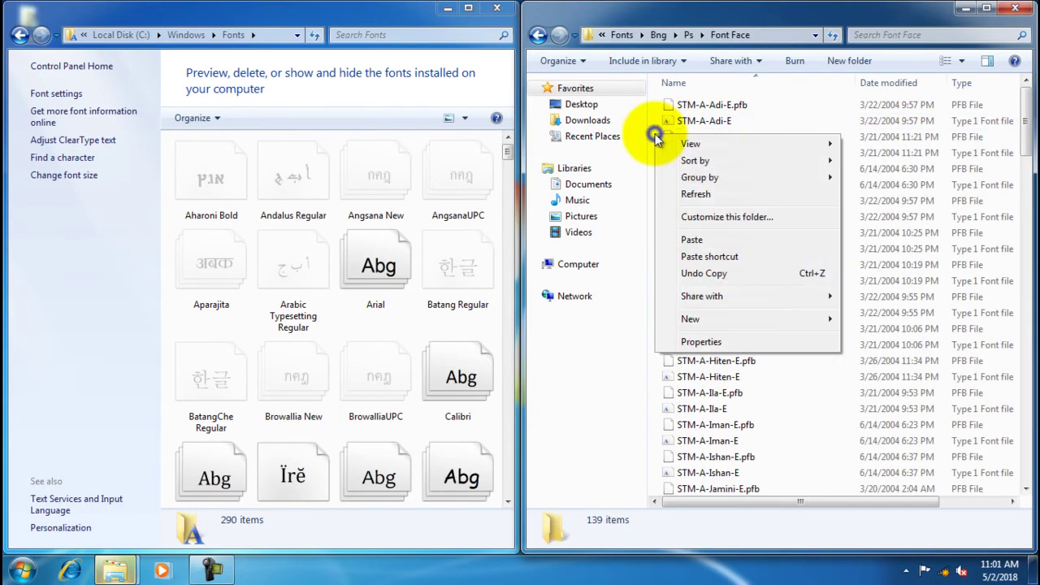
mouse_move(682, 161)
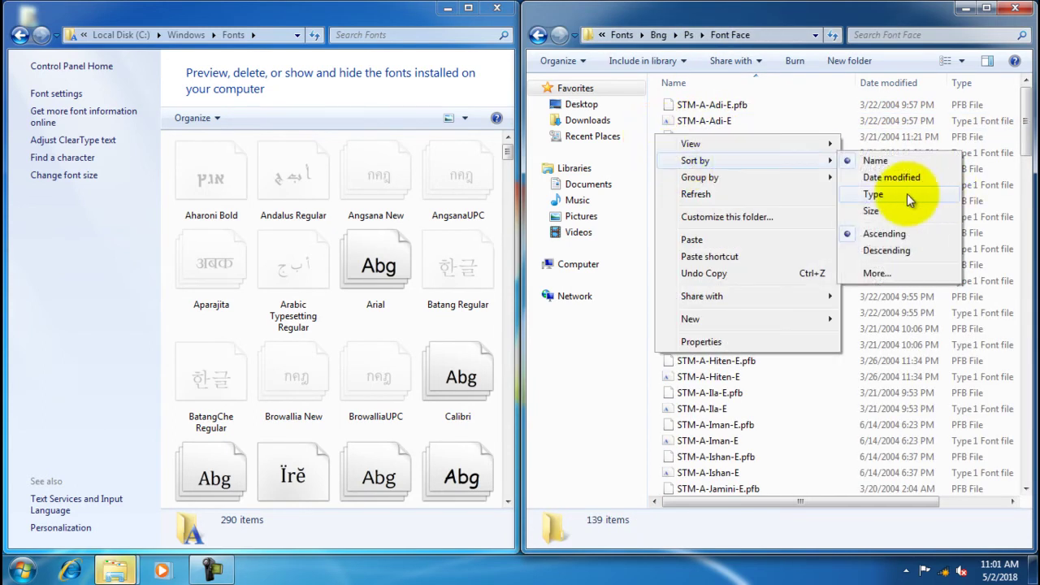
left_click(874, 195)
scroll(755, 256, "down", 20)
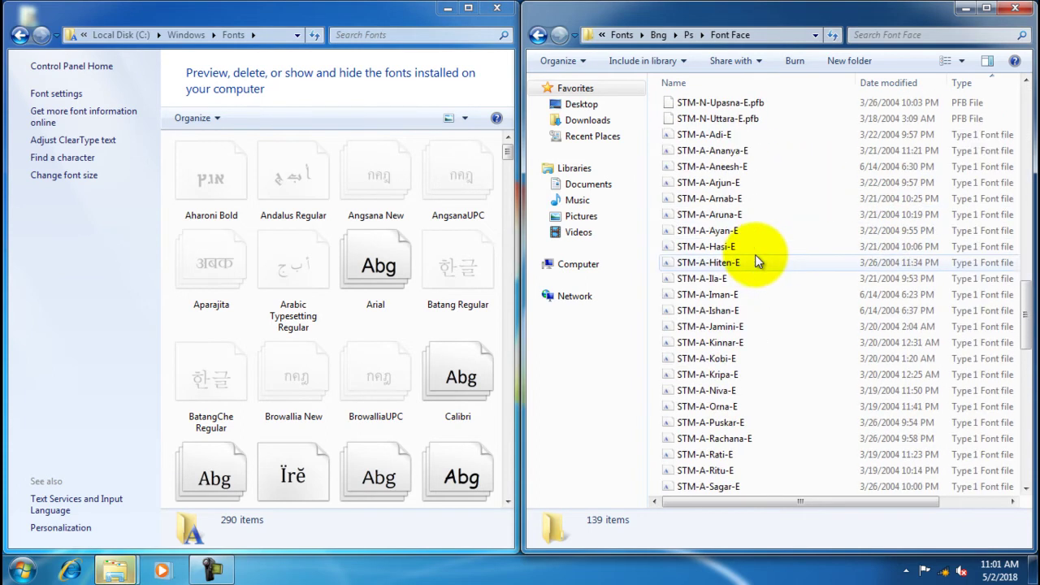
- Install all the Type 1 font files from Font Face into the Windows Fonts folder, replacing every already installed font
left_click_drag(655, 134, 801, 559)
left_click_drag(769, 209, 370, 368)
left_click(397, 295)
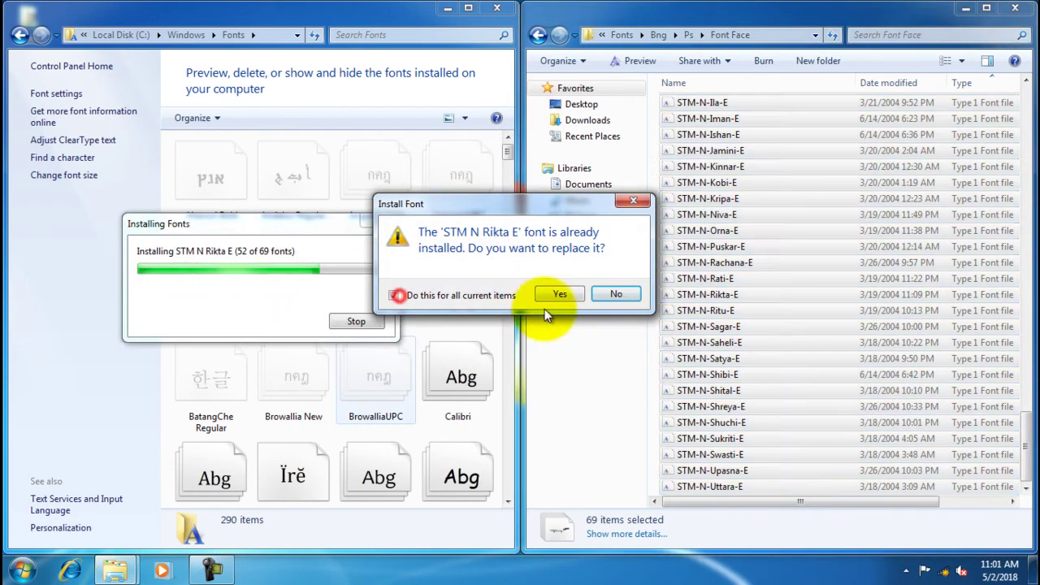
left_click(562, 294)
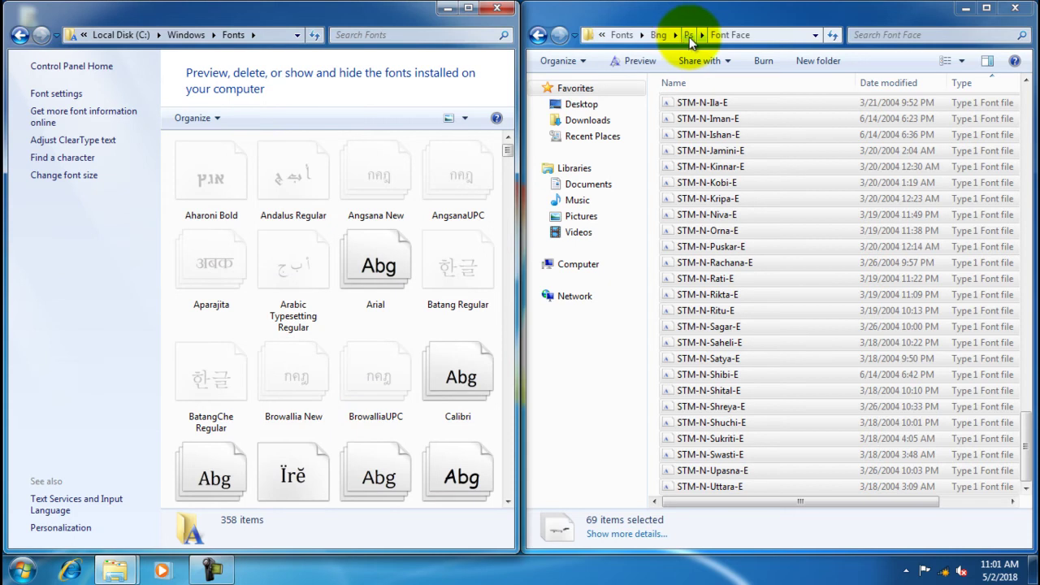
- Open the Normal Fonts folder inside Ps and sort its files by type to reach the Type 1 fonts
left_click(689, 35)
left_click(705, 139)
double_click(704, 138)
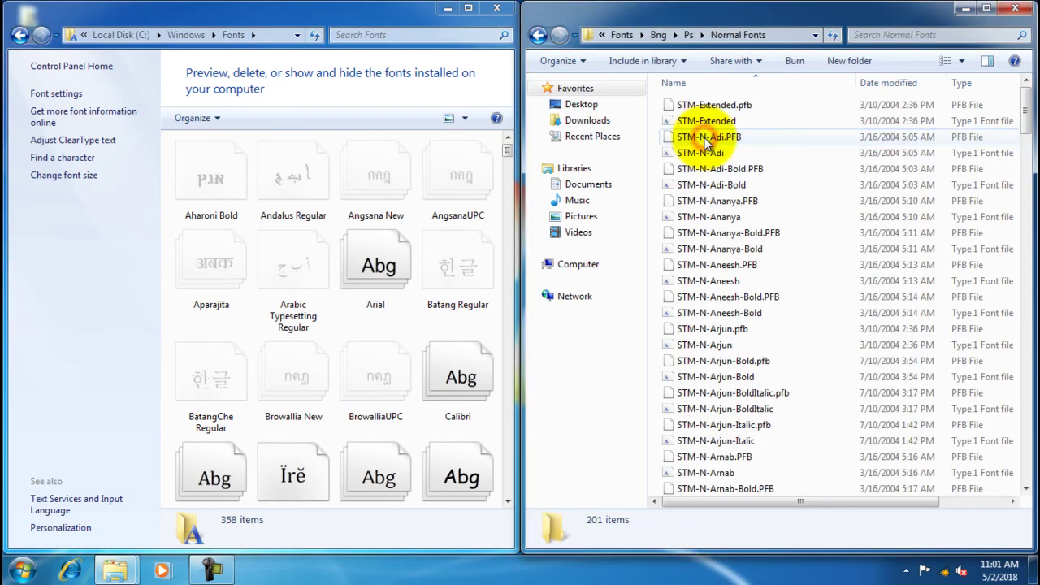
right_click(651, 160)
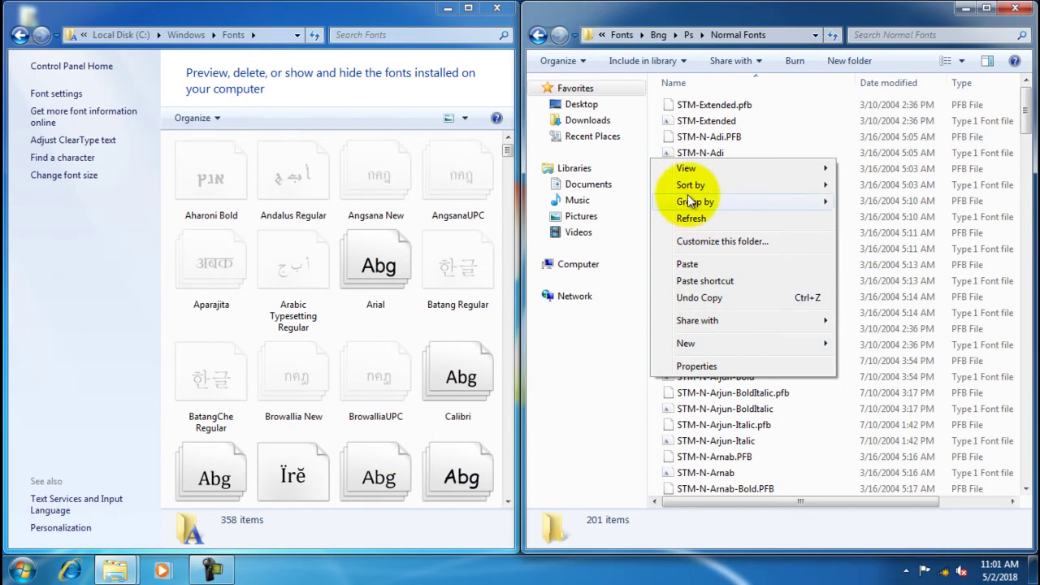
mouse_move(689, 187)
left_click(865, 217)
scroll(723, 276, "down", 20)
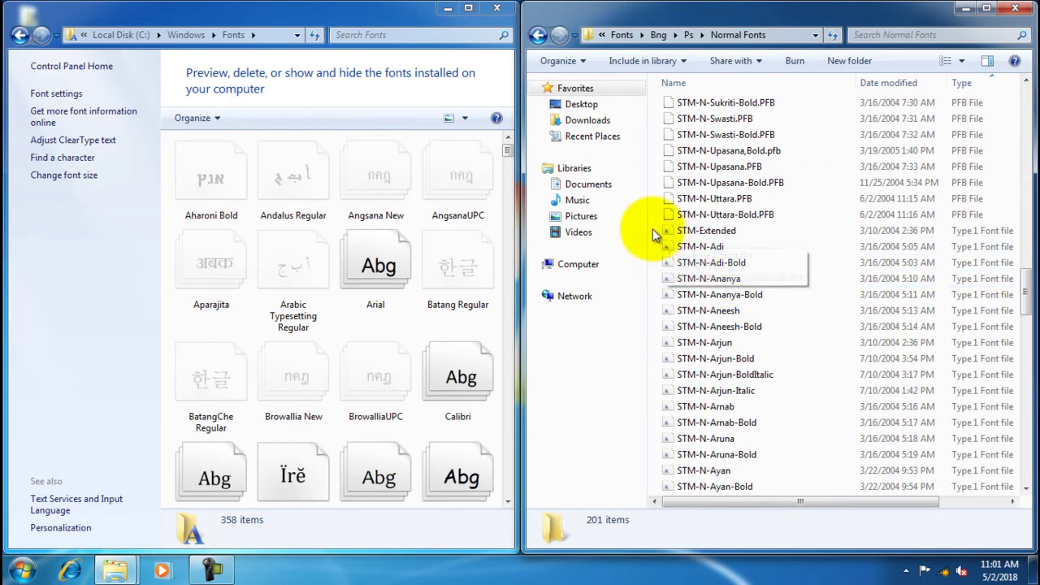
- Install all the Type 1 font files from Normal Fonts into Windows Fonts, applying one answer to all already installed fonts
left_click_drag(671, 230, 829, 569)
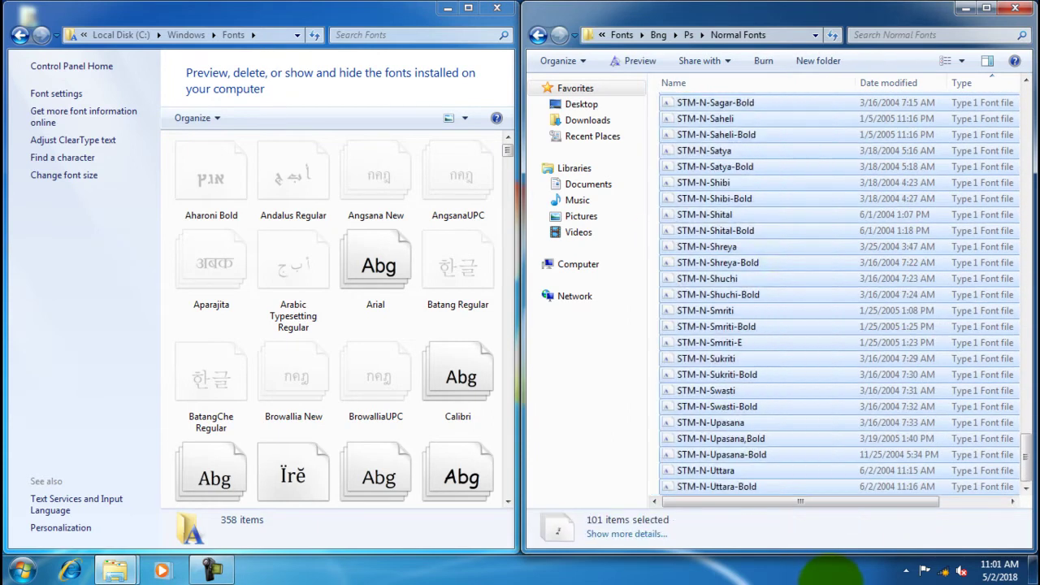
left_click_drag(759, 197, 366, 333)
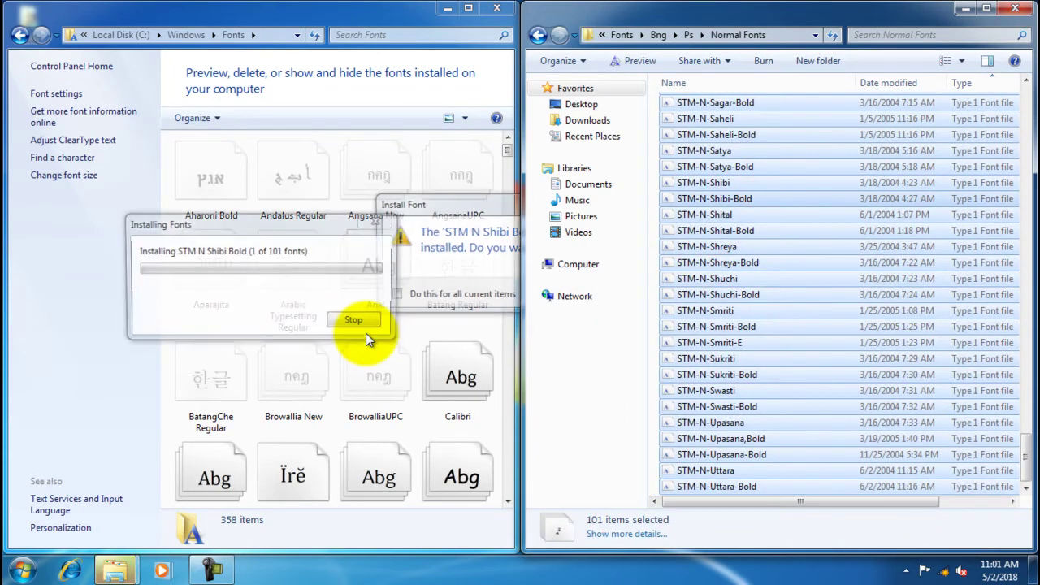
left_click(394, 295)
left_click(574, 299)
left_click(528, 300)
left_click(597, 299)
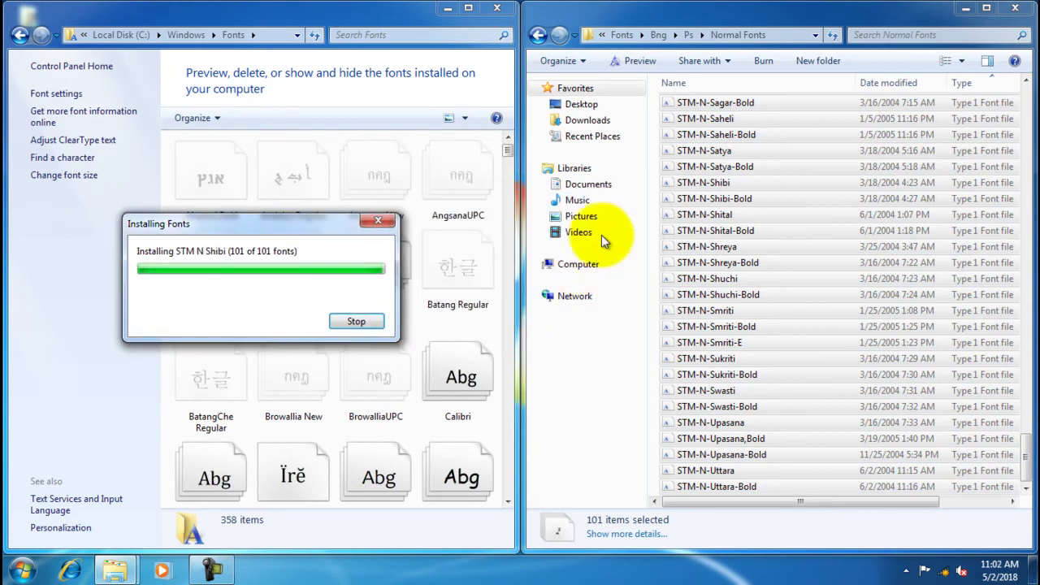
- Install the STM N HasiB and STM N Puskar TrueType fonts from Bng\TTF\Normal Fonts into the Windows Fonts folder
left_click(686, 35)
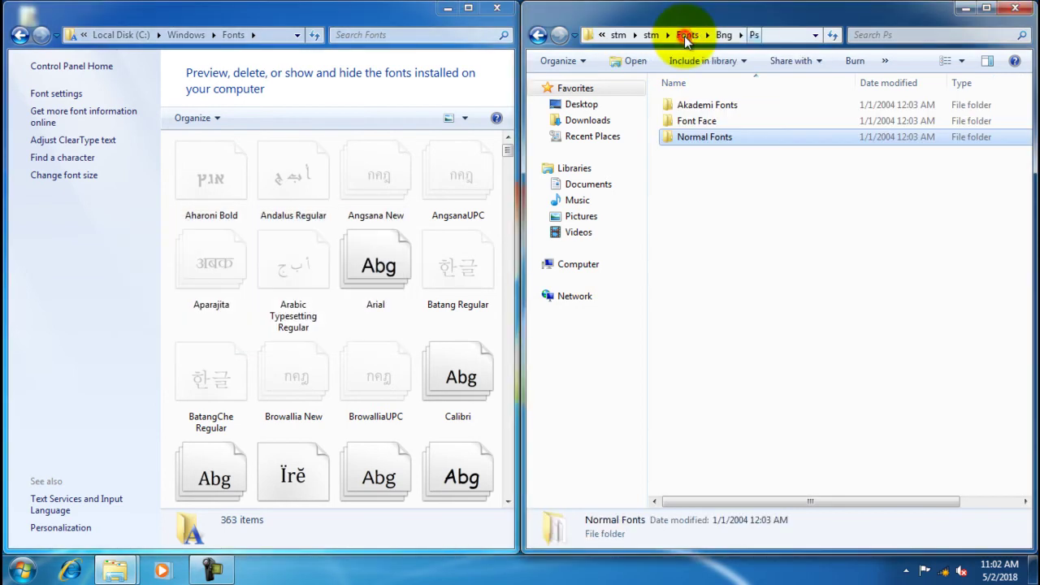
left_click(726, 35)
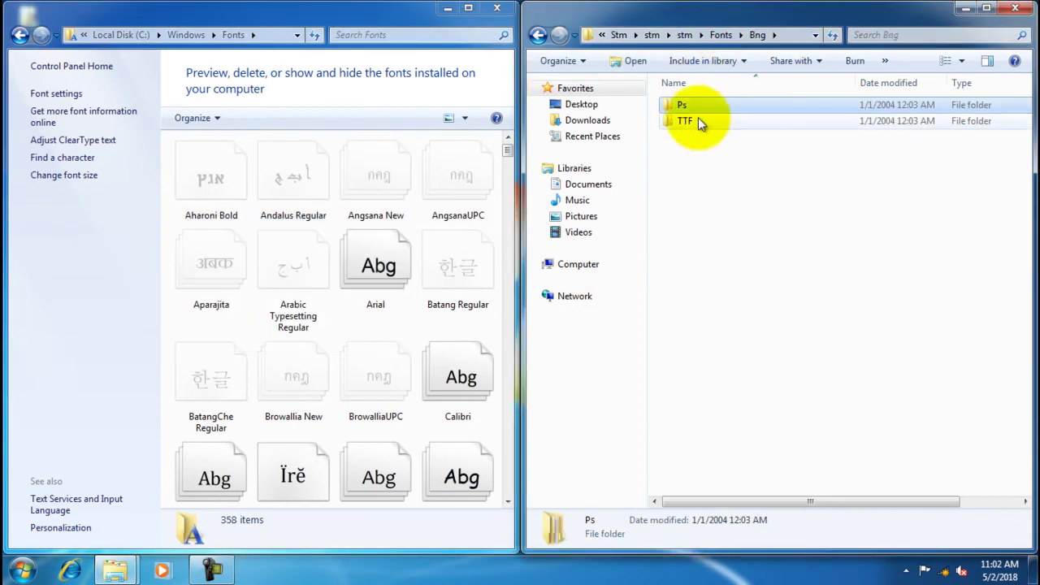
left_click(695, 123)
double_click(695, 123)
double_click(695, 108)
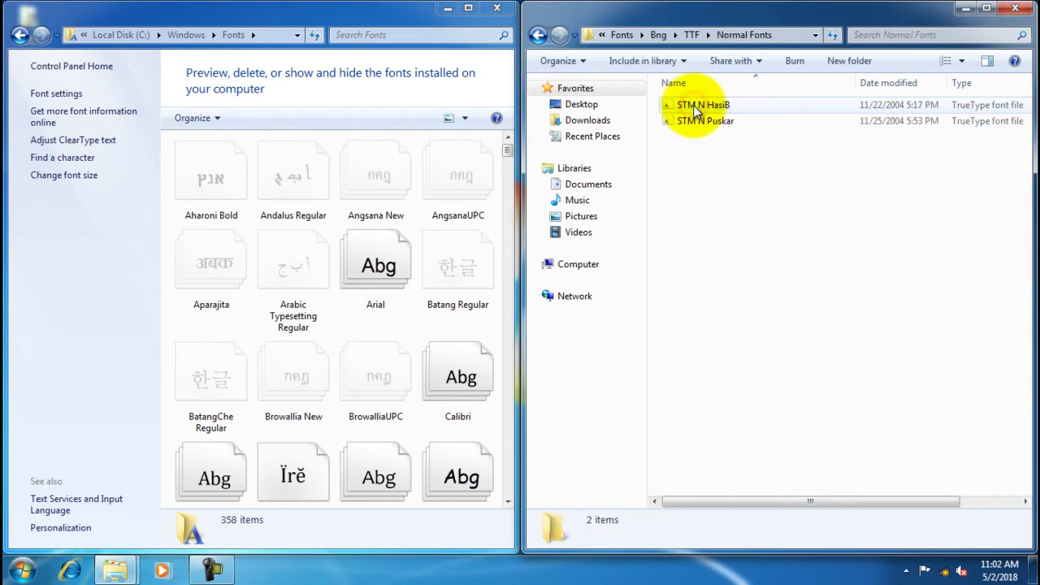
left_click_drag(690, 93, 726, 232)
left_click_drag(701, 99, 422, 269)
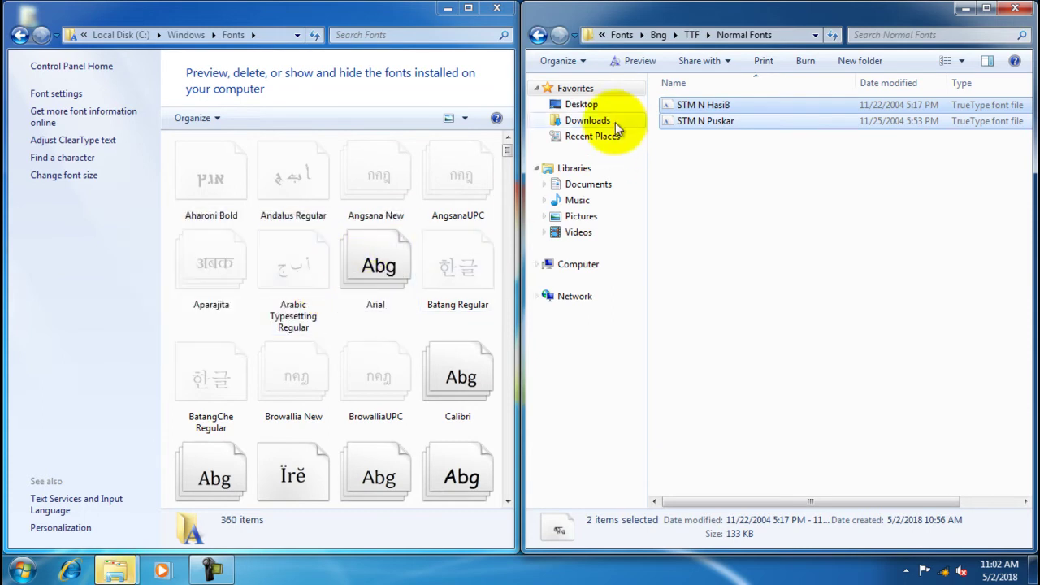
- Install the Stm-H-Devalina and Stm-H-Devalina-Bold Type 1 fonts from Hindi\Ps Fonts into the Windows Fonts folder
left_click(690, 36)
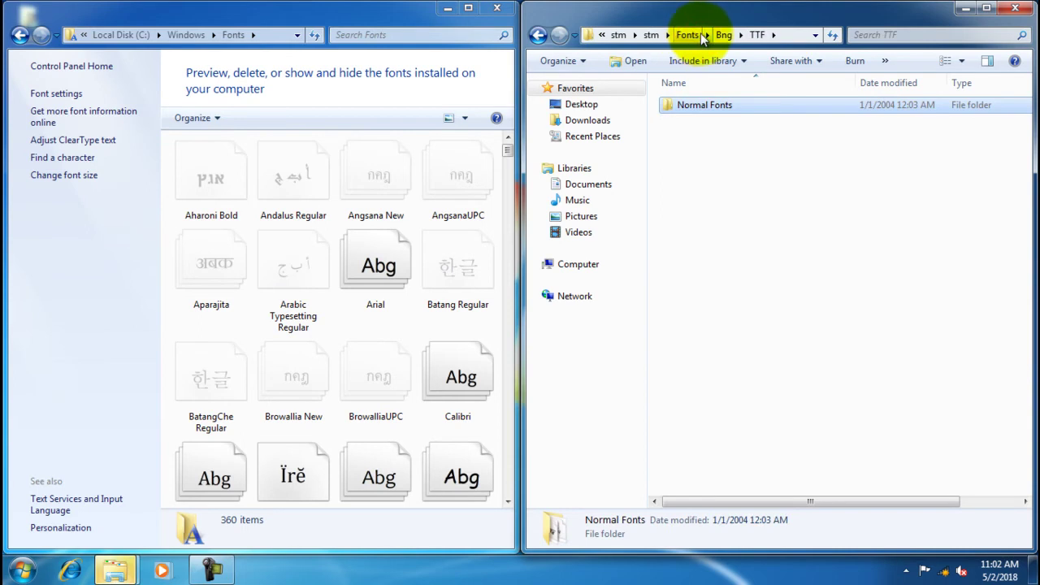
left_click(725, 36)
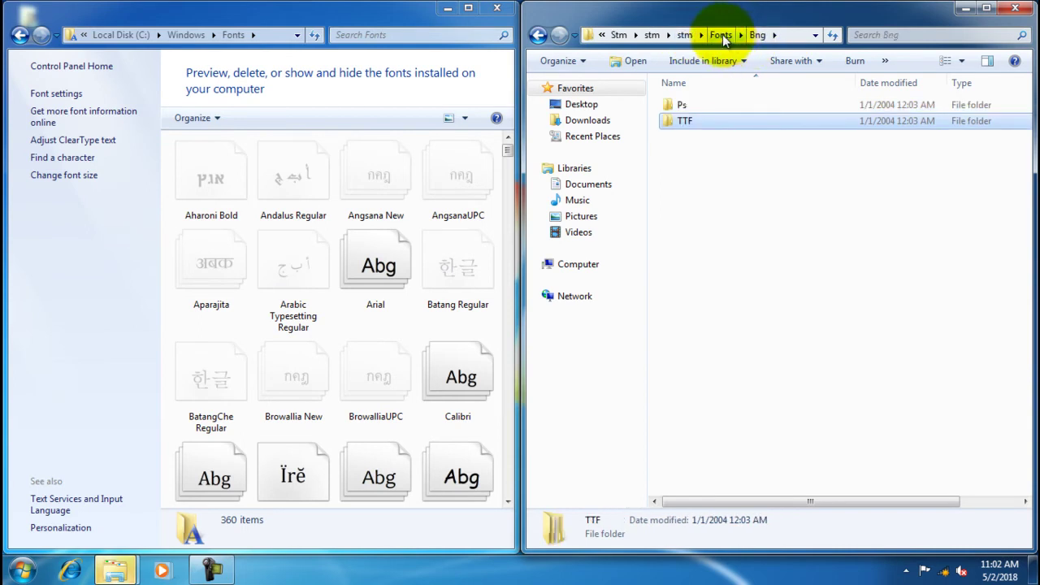
left_click(723, 35)
double_click(711, 121)
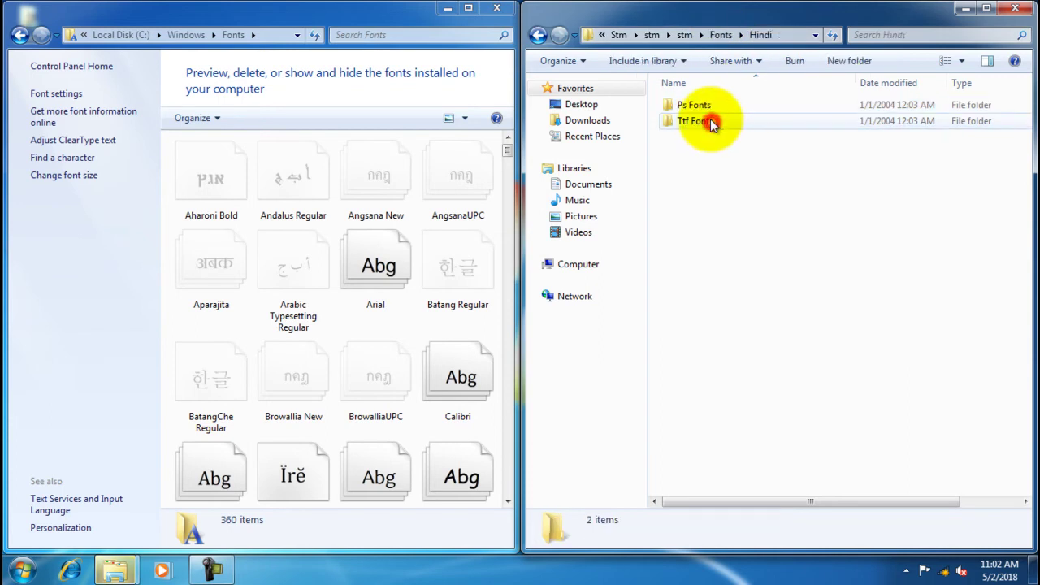
left_click(710, 104)
double_click(710, 105)
left_click(697, 153)
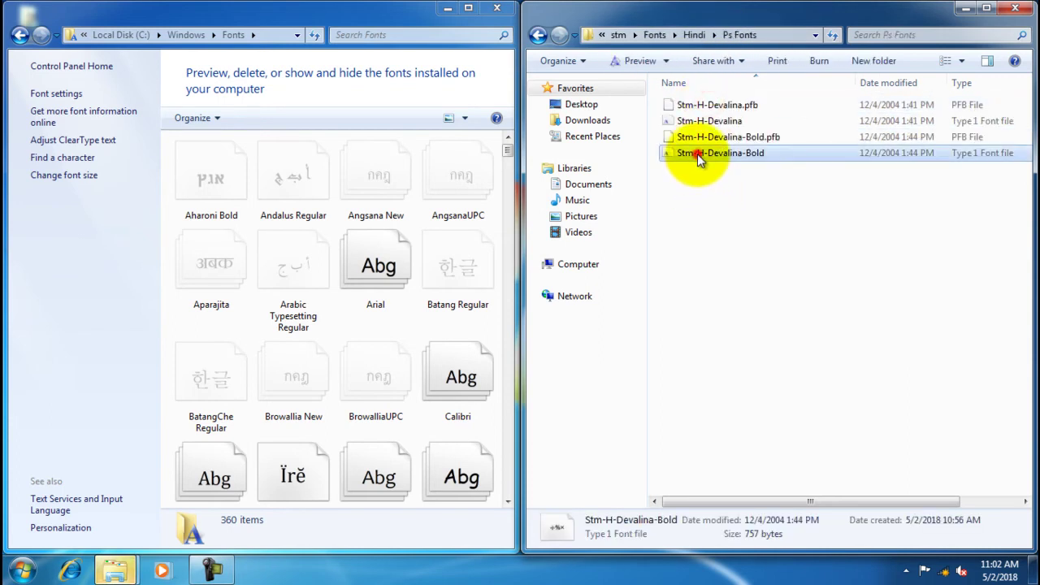
left_click(711, 120, "ctrl")
left_click_drag(713, 119, 348, 248)
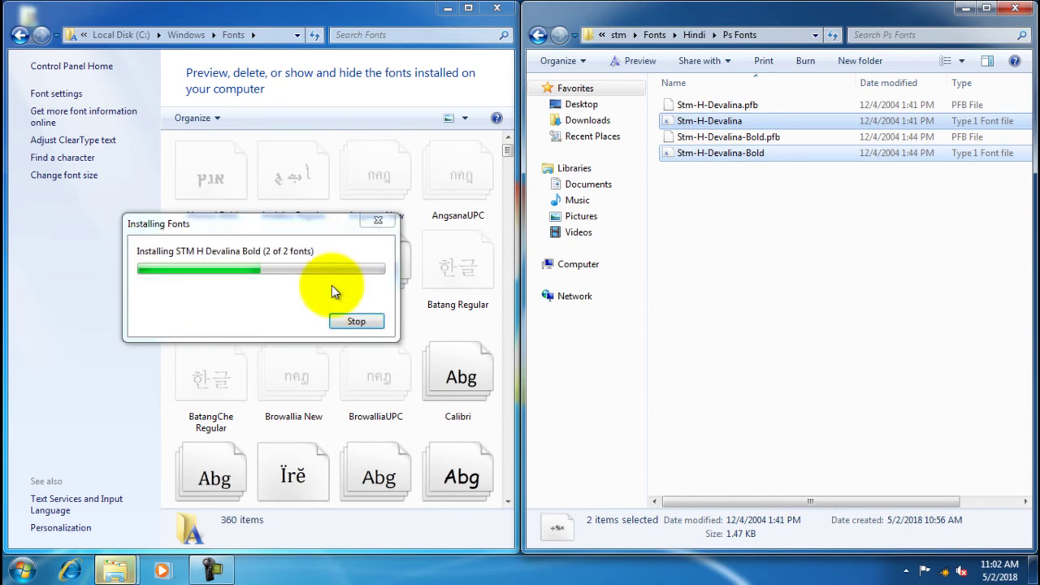
- Install all the TrueType fonts from Hindi\Ttf Fonts into the Windows Fonts folder
left_click(695, 35)
double_click(693, 122)
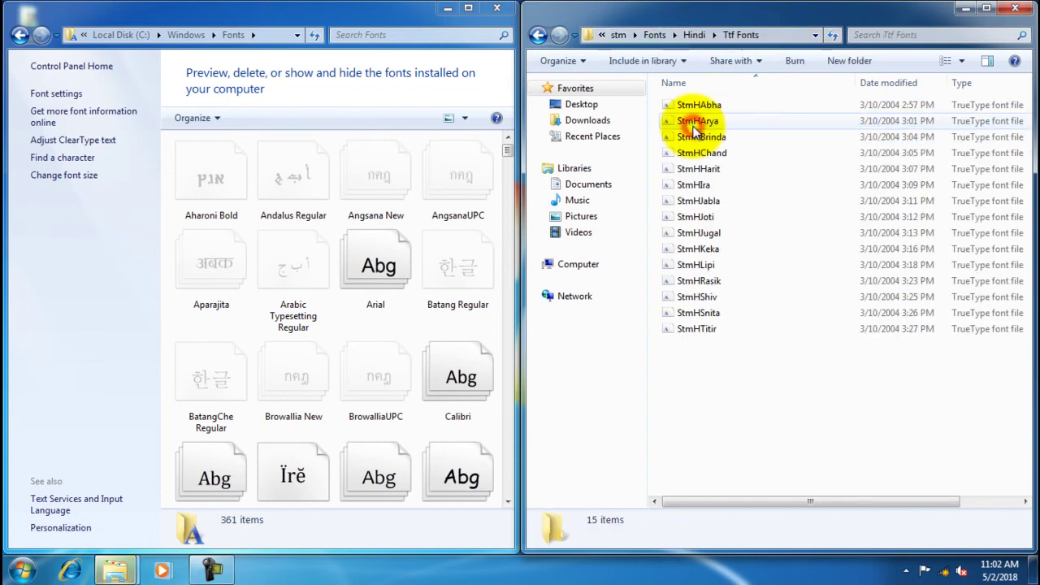
key("ctrl+a")
left_click_drag(695, 105, 405, 234)
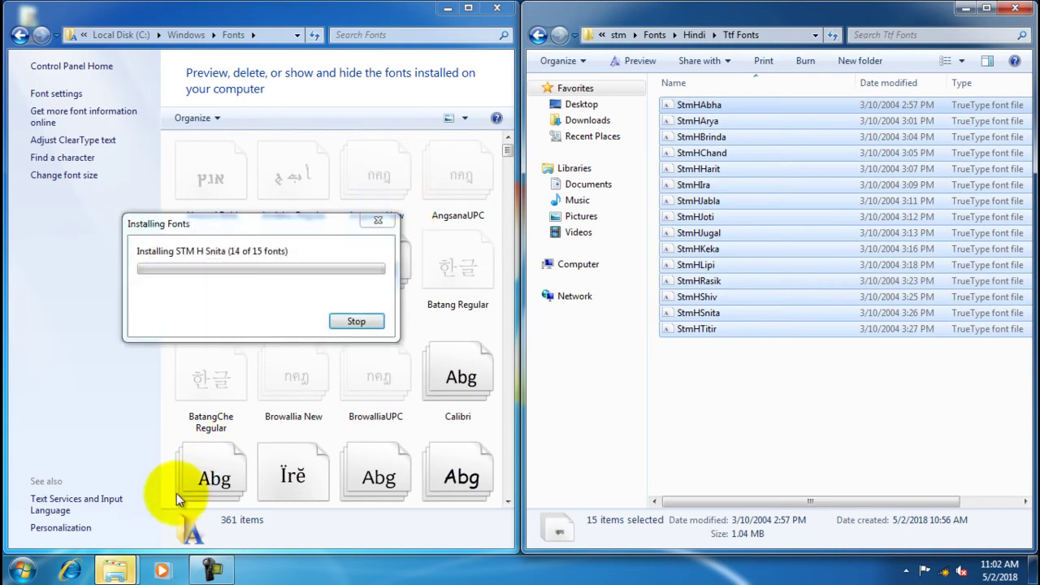
left_click(115, 571)
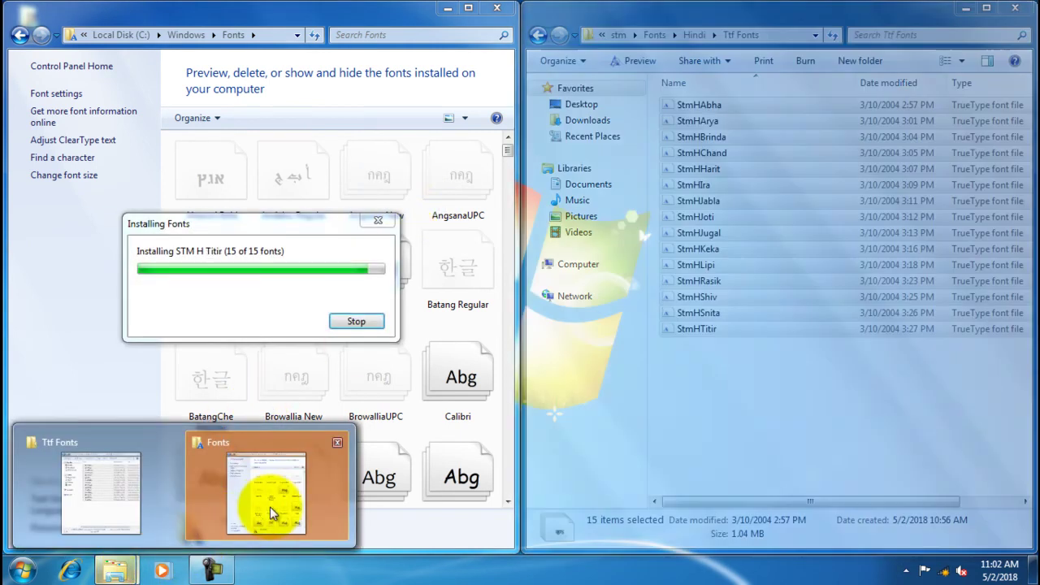
left_click(270, 506)
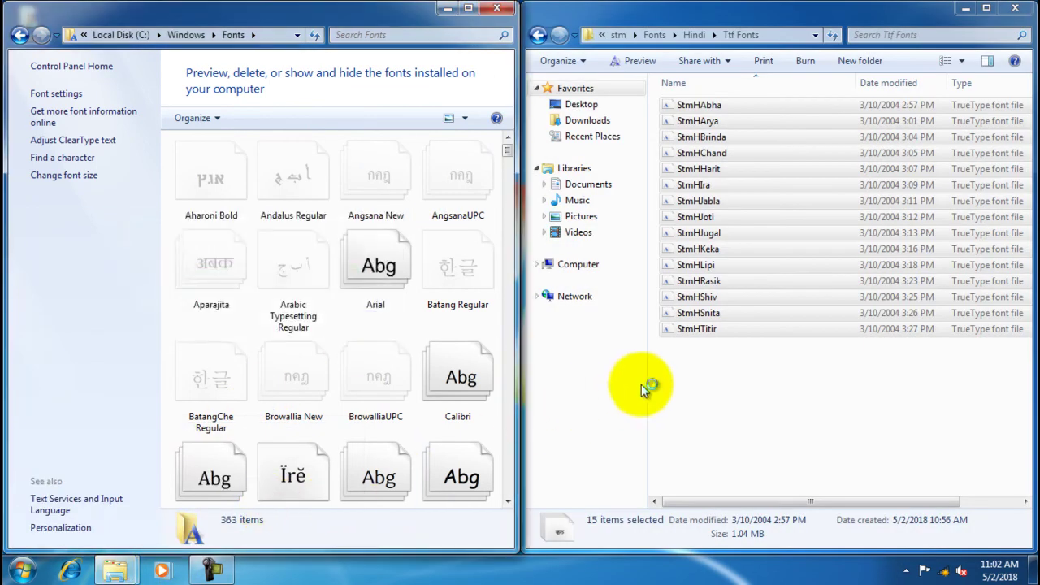
- Return to the inner stm folder and open the ASP folder under Fonts ver 3.5\Assamese
left_click(695, 35)
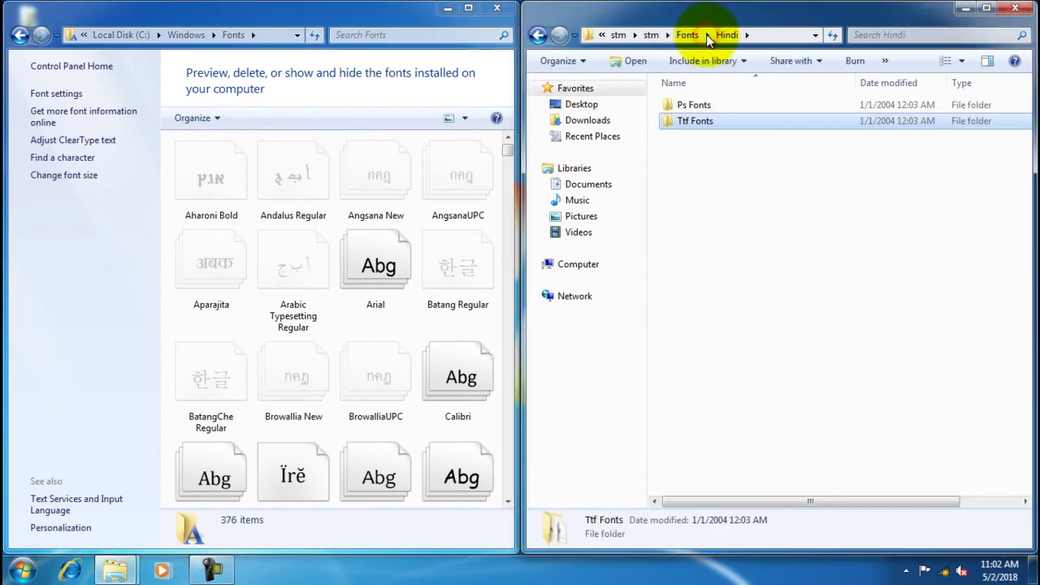
left_click(689, 36)
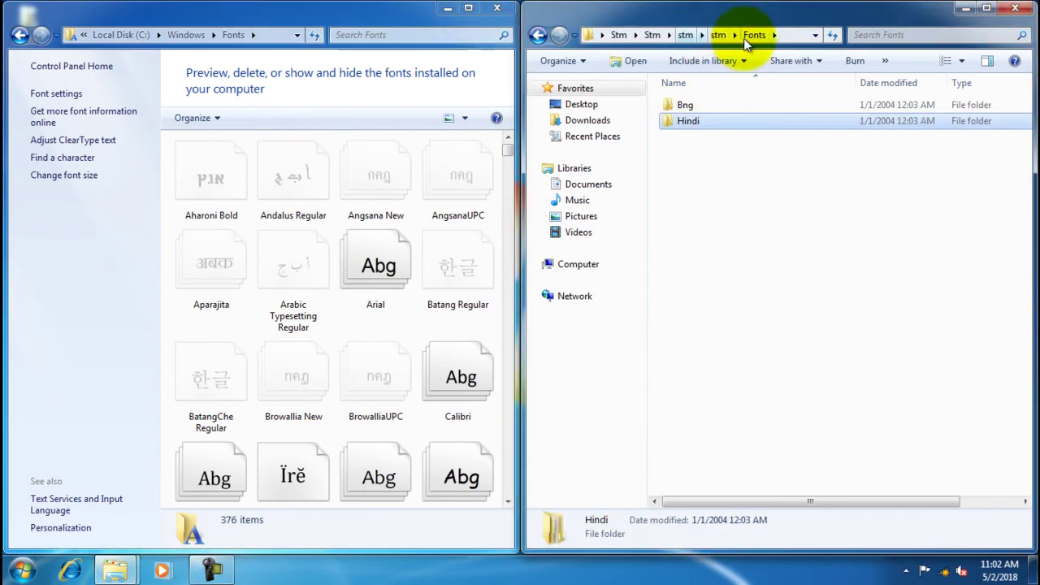
left_click(720, 35)
double_click(699, 138)
double_click(716, 105)
double_click(716, 104)
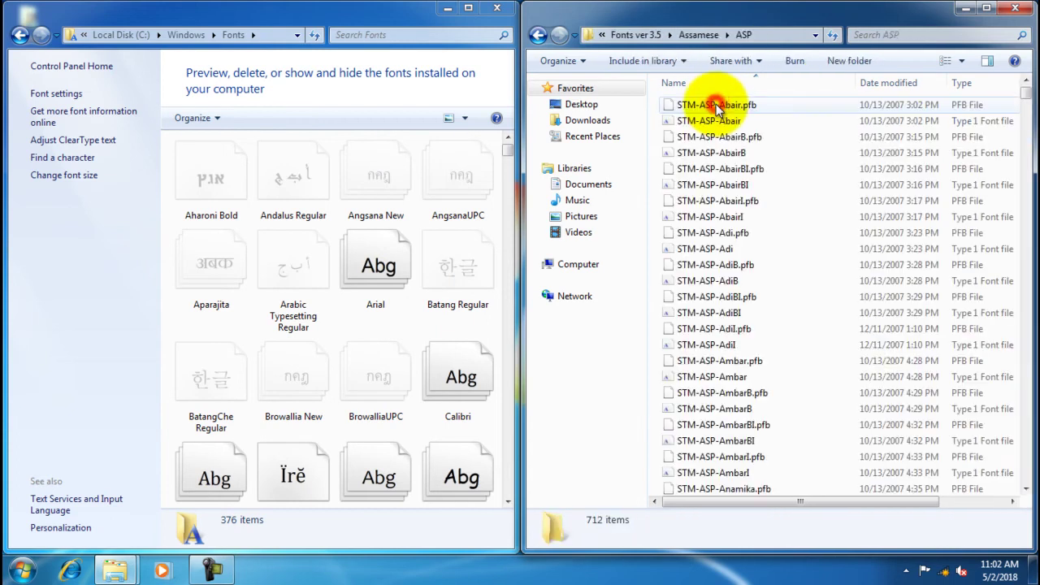
key("ctrl+a")
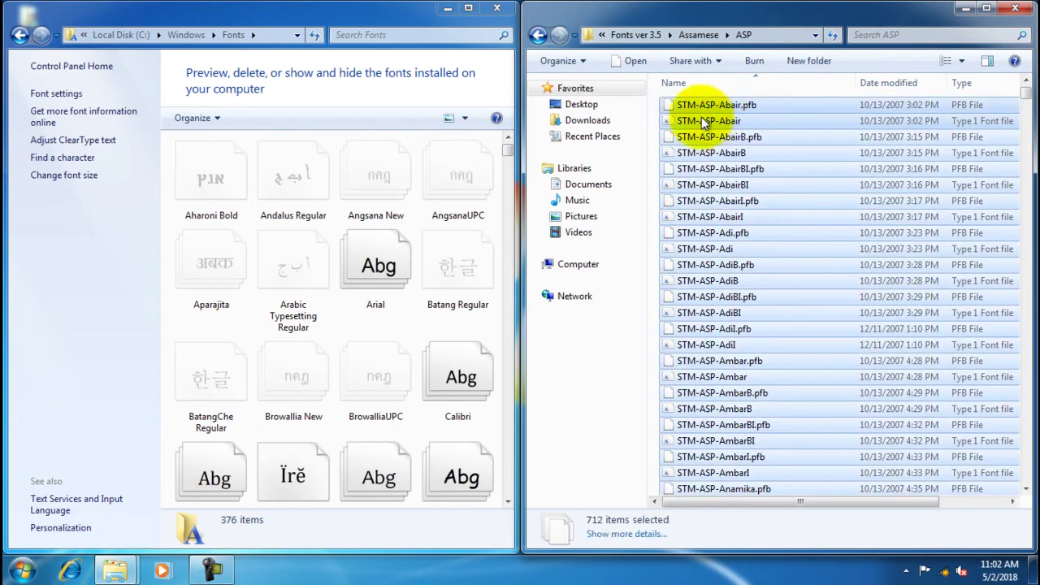
- Sort the ASP files by type and install all the Type 1 font files into the Windows Fonts folder
right_click(651, 151)
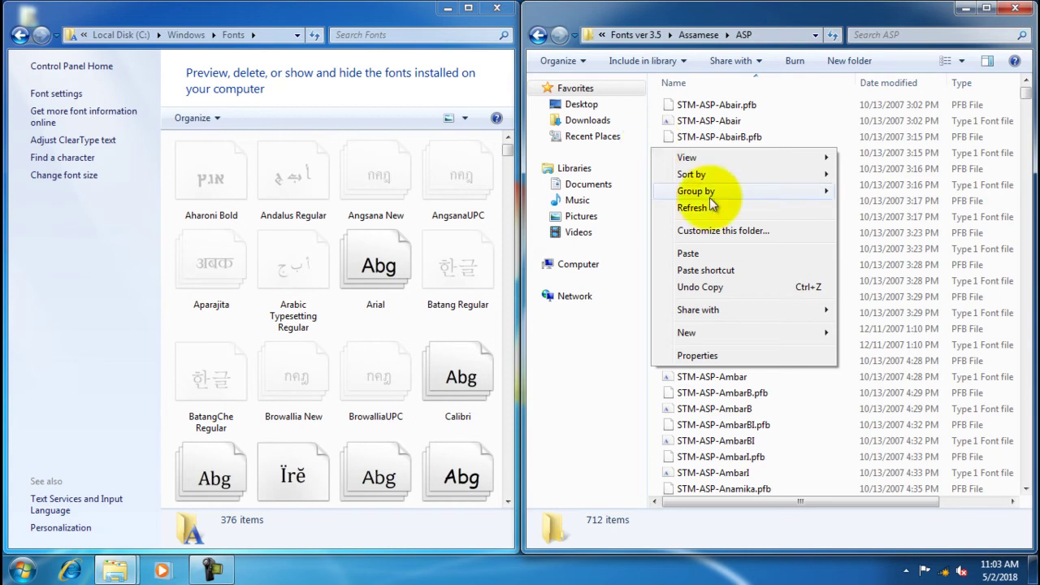
mouse_move(804, 163)
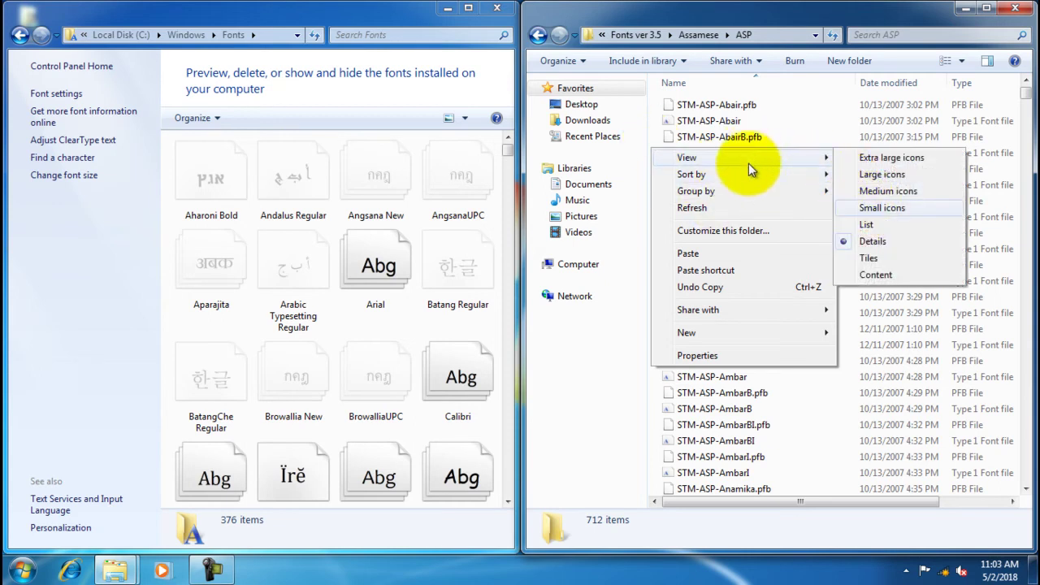
mouse_move(750, 174)
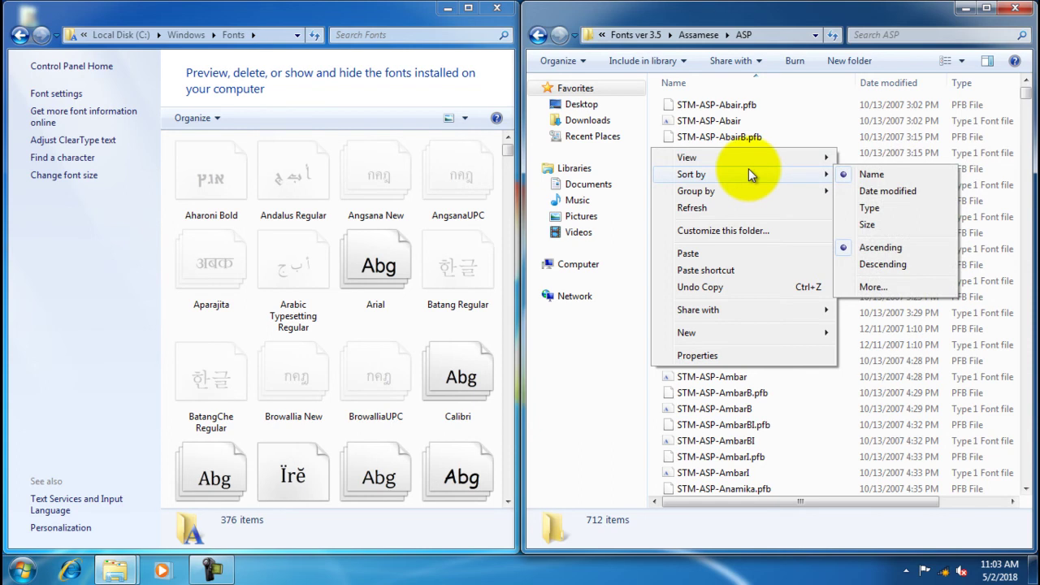
left_click(868, 207)
scroll(772, 234, "down", 20)
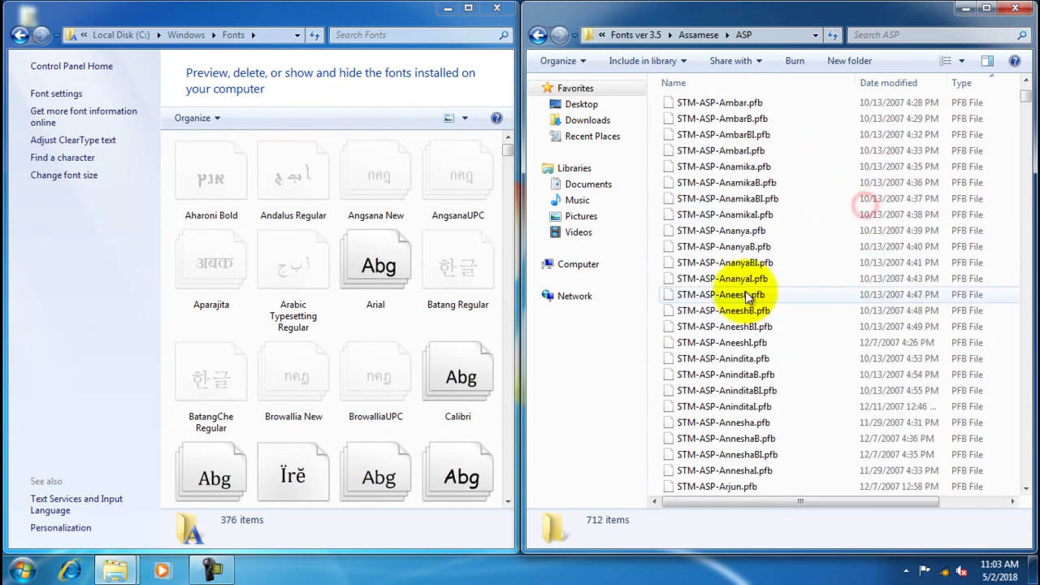
scroll(730, 339, "down", 20)
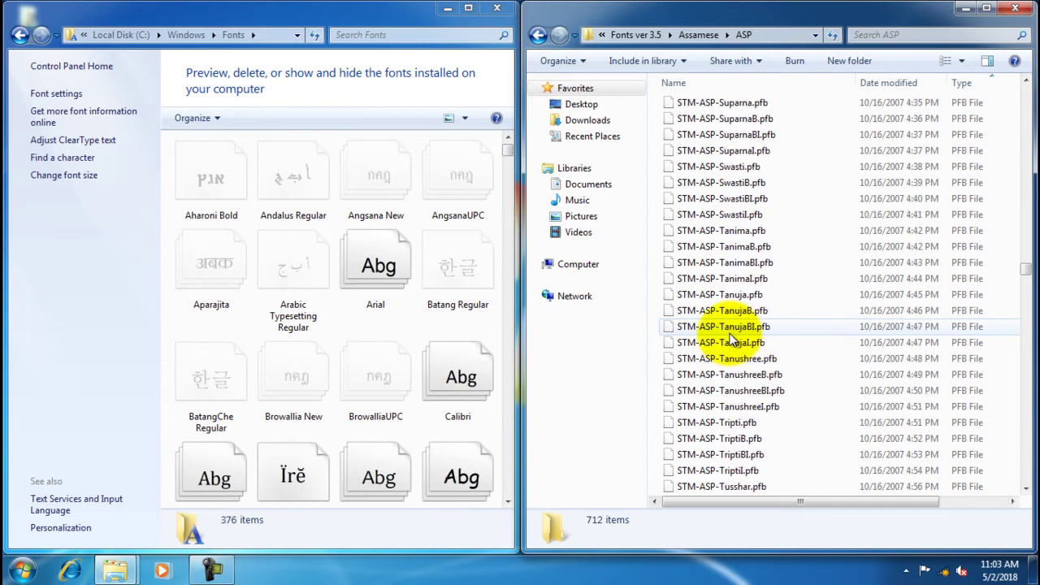
scroll(730, 339, "down", 15)
scroll(719, 294, "up", 6)
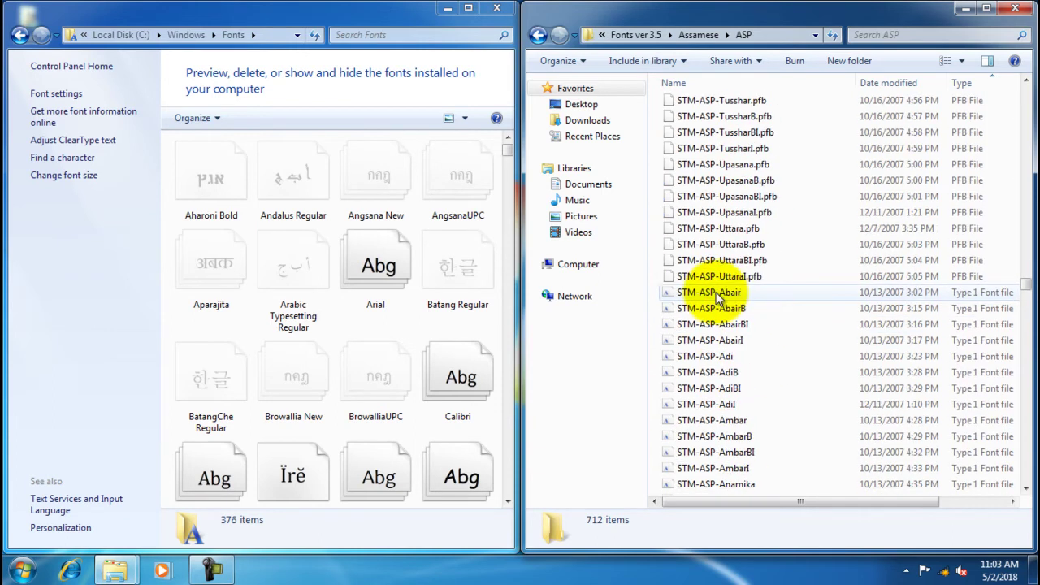
left_click_drag(658, 299, 764, 579)
left_click_drag(695, 205, 390, 315)
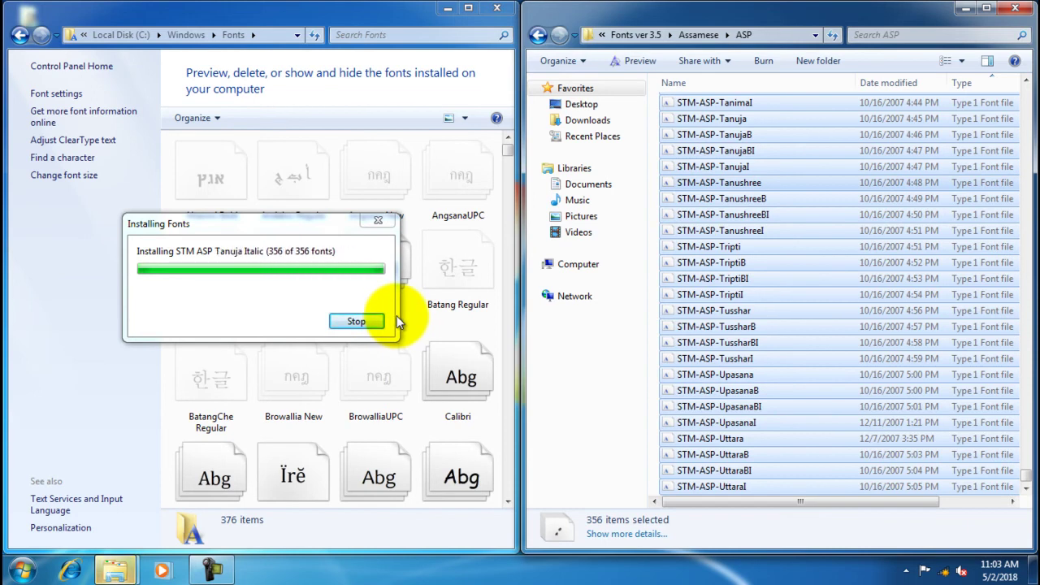
- Open the AST folder under Assamese and install all its TrueType fonts into the Windows Fonts folder
left_click(701, 36)
double_click(683, 122)
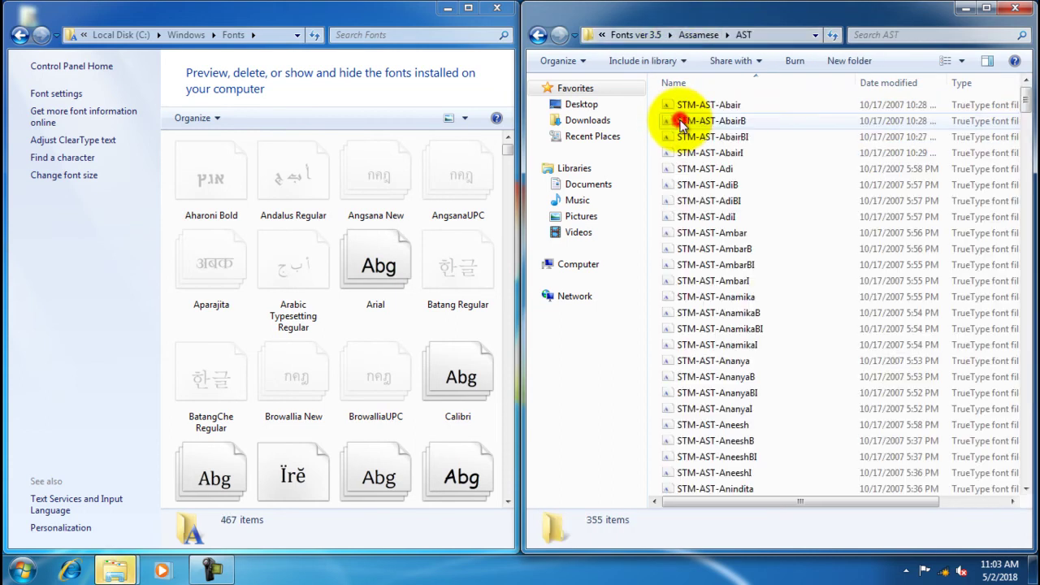
scroll(684, 122, "down", 20)
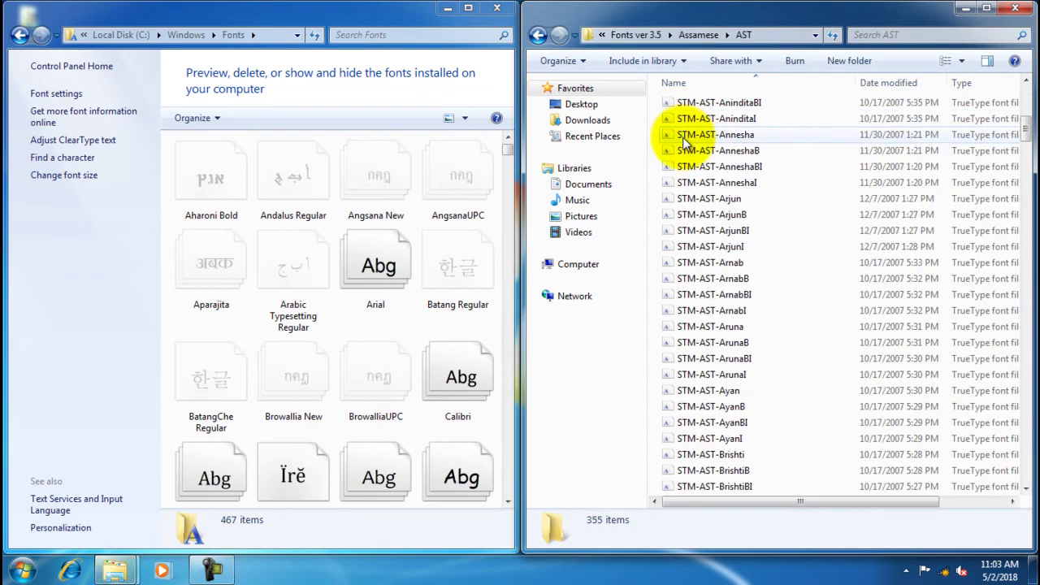
key("ctrl+a")
scroll(683, 143, "down", 15)
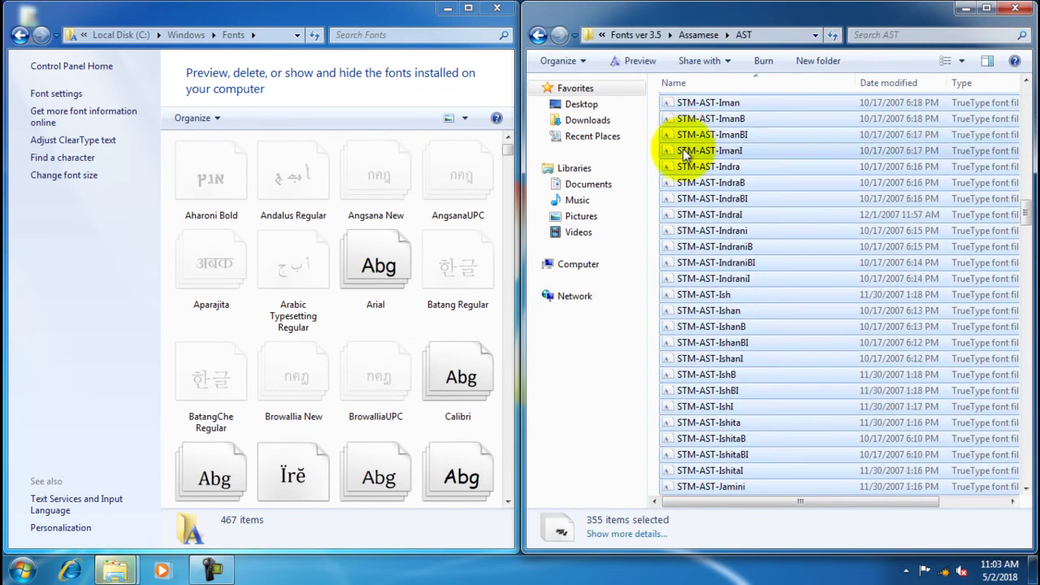
left_click_drag(701, 118, 406, 372)
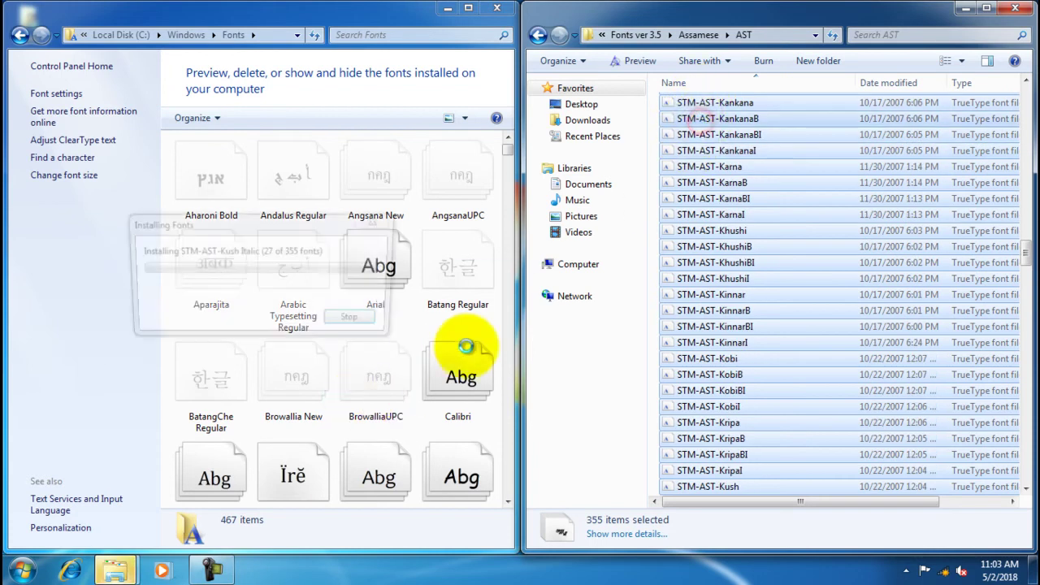
- Return to Fonts ver 3.5 and open the BAP folder under Bengali
left_click(703, 35)
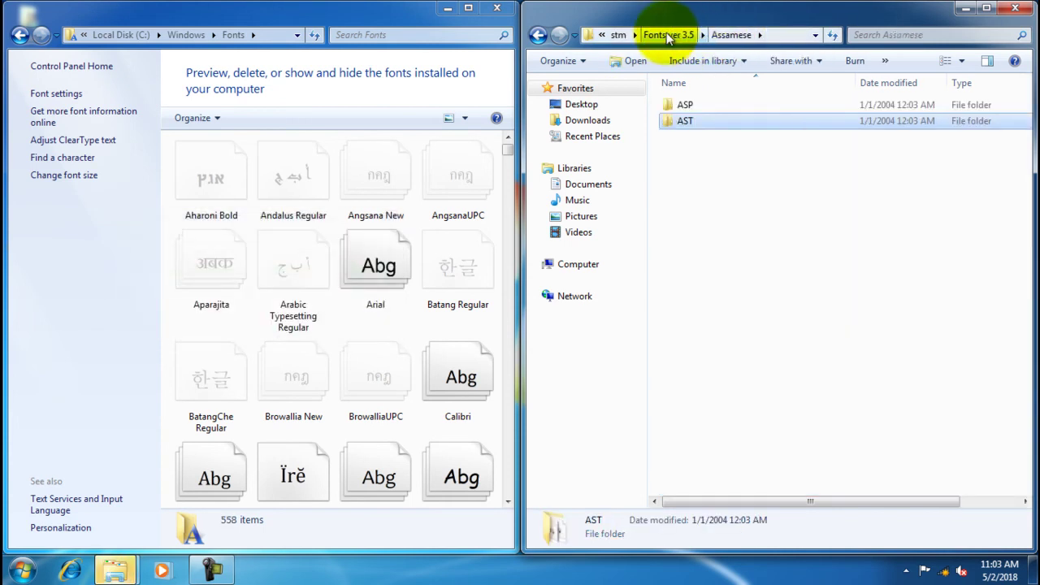
left_click(668, 35)
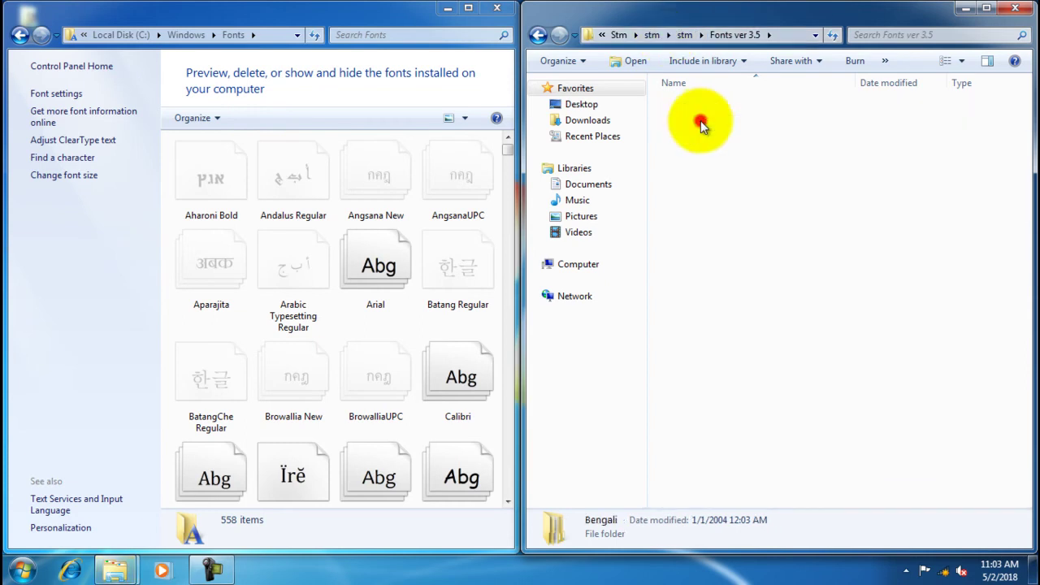
double_click(698, 121)
double_click(687, 105)
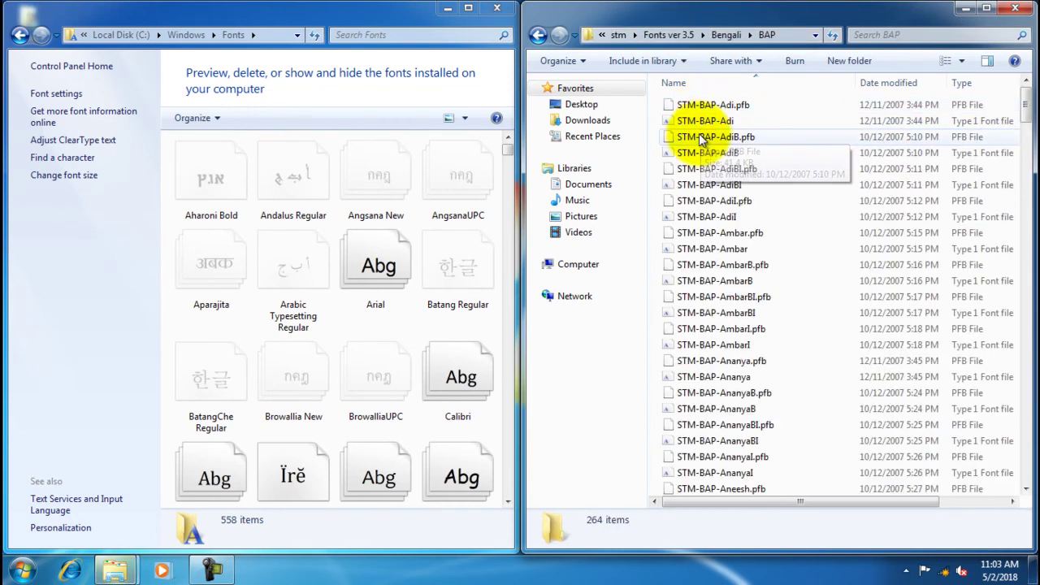
- Sort the BAP files by type and install all the Type 1 font files into the Windows Fonts folder
right_click(655, 138)
mouse_move(686, 147)
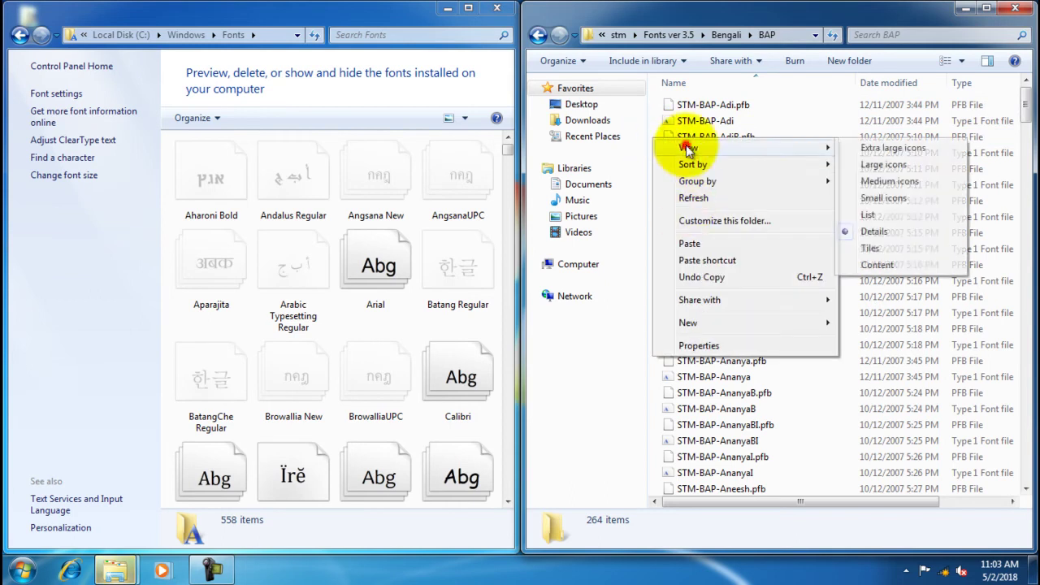
mouse_move(765, 162)
left_click(870, 198)
scroll(664, 211, "down", 20)
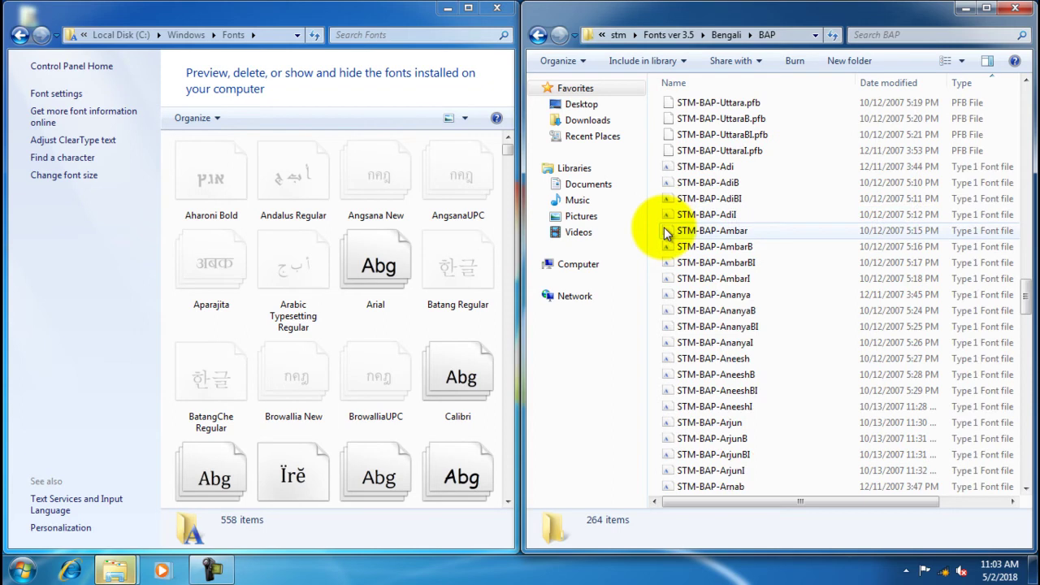
left_click_drag(654, 165, 764, 581)
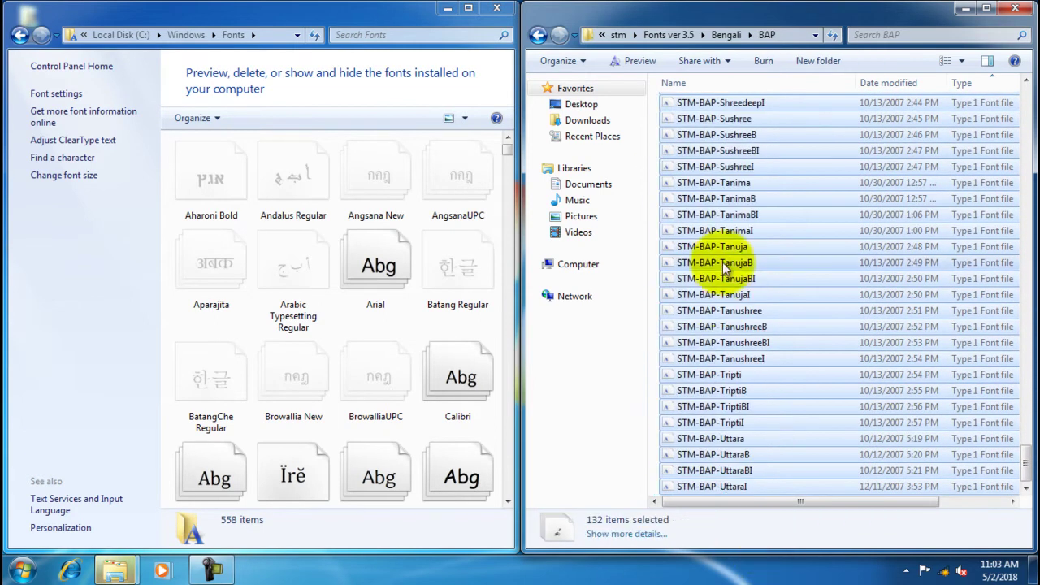
left_click_drag(721, 138, 402, 326)
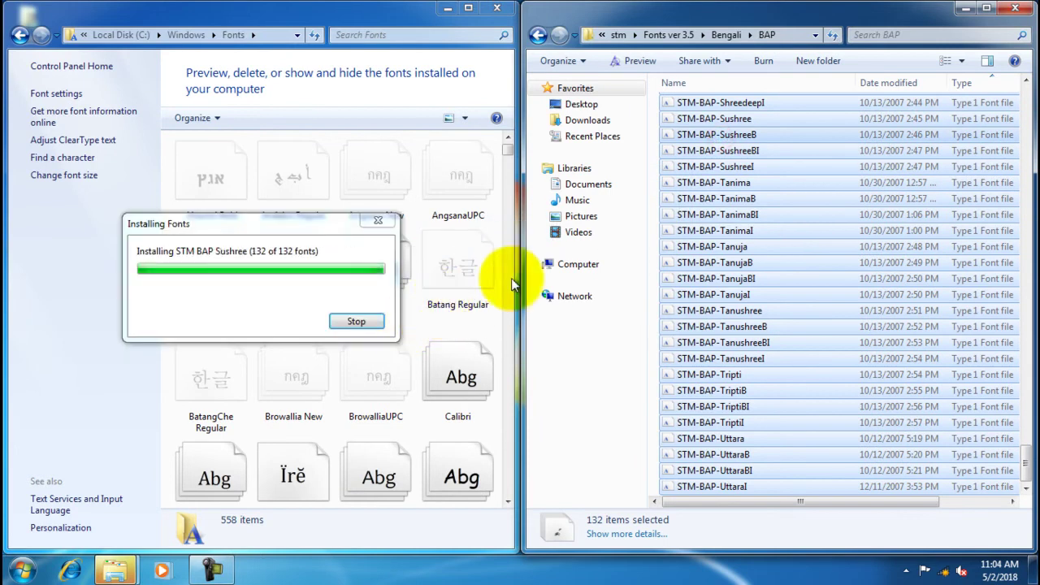
- Open the BAT folder under Bengali and install all its TrueType fonts into the Windows Fonts folder
left_click(726, 35)
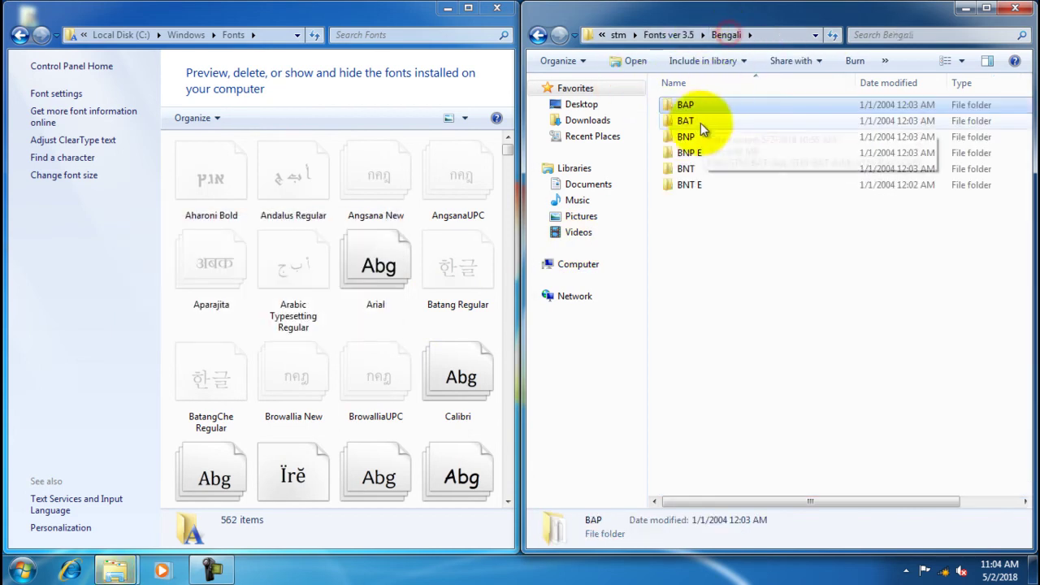
double_click(698, 124)
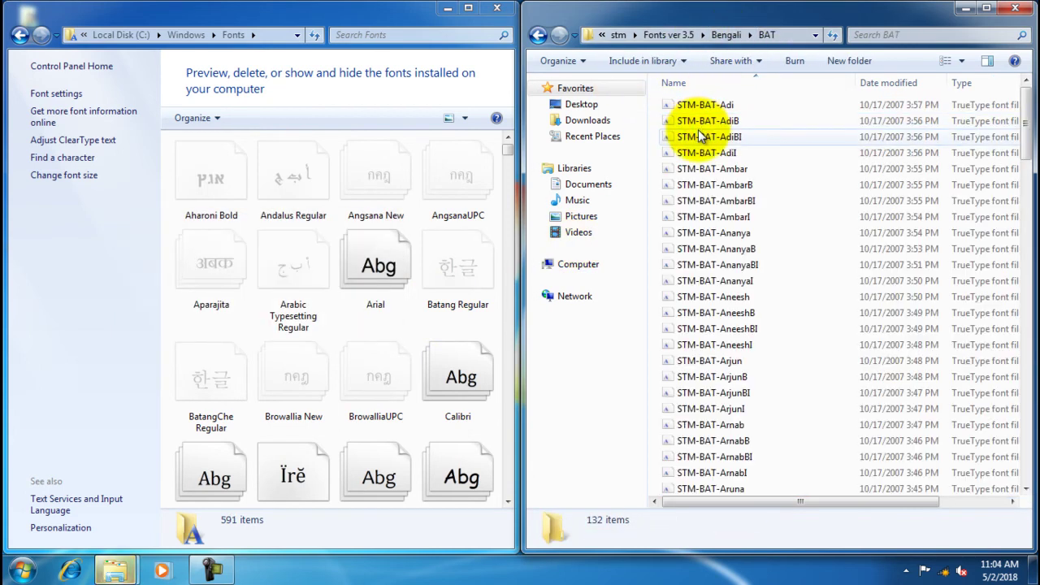
scroll(698, 136, "down", 20)
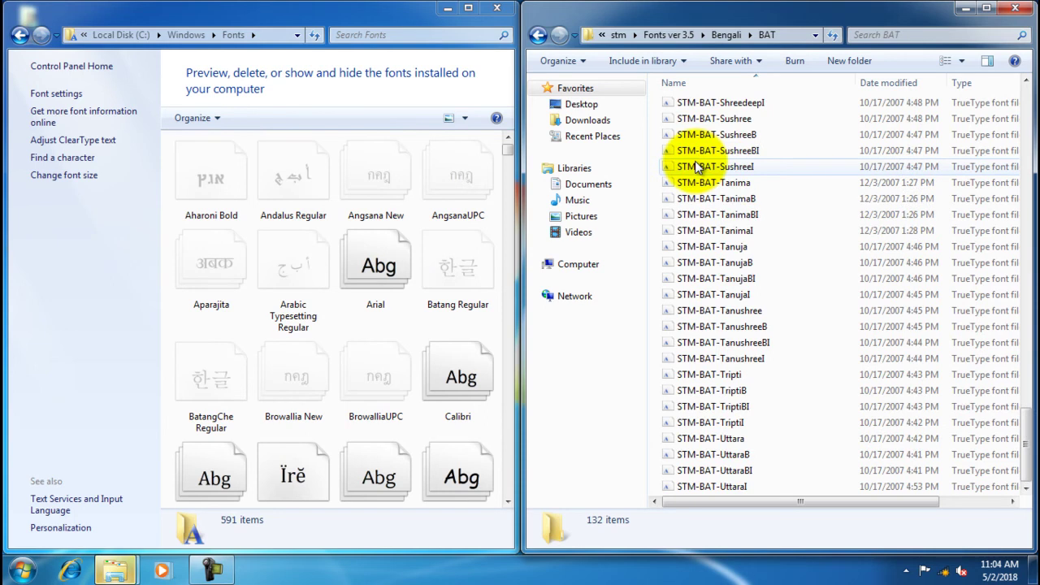
key("ctrl+a")
left_click_drag(715, 104, 394, 222)
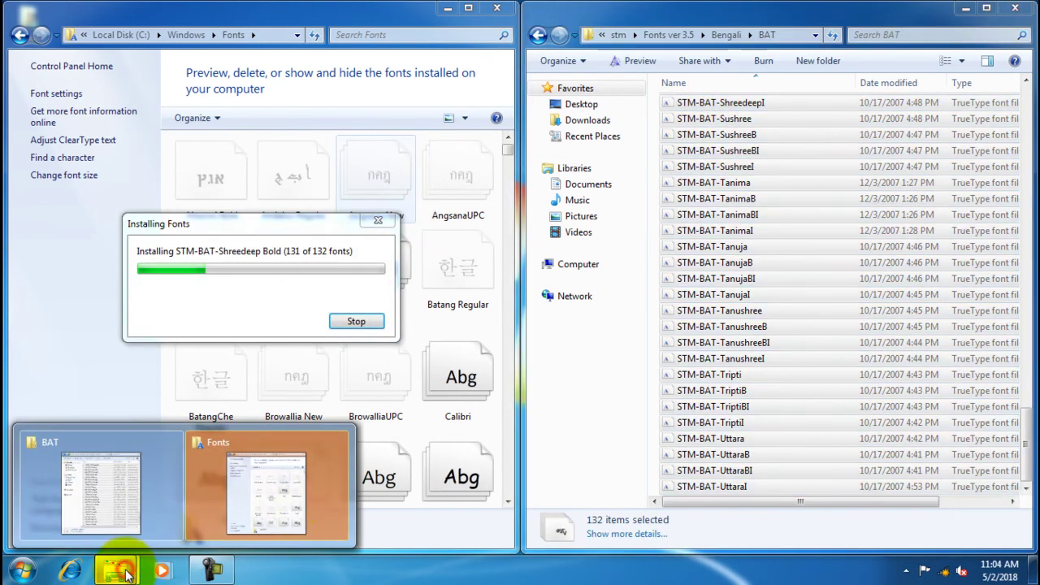
- Open the BNP folder under Bengali and group its files by type
left_click(734, 38)
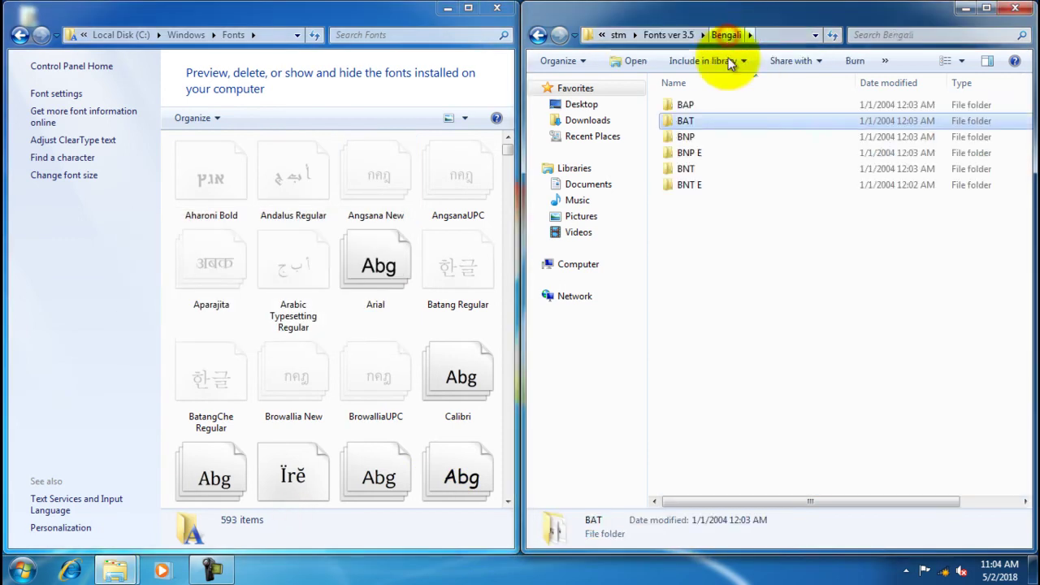
double_click(680, 138)
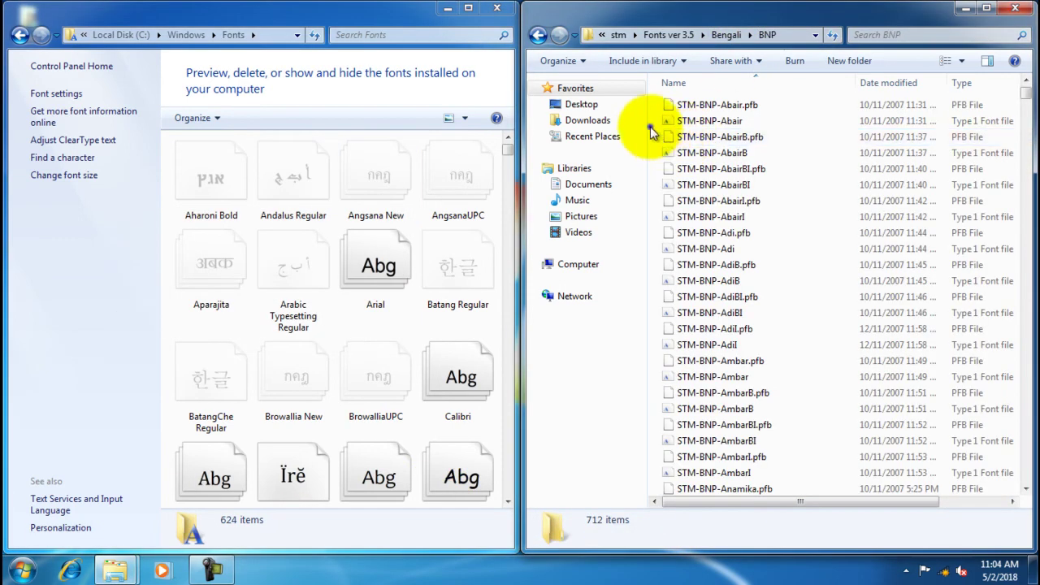
right_click(650, 127)
mouse_move(699, 170)
left_click(873, 203)
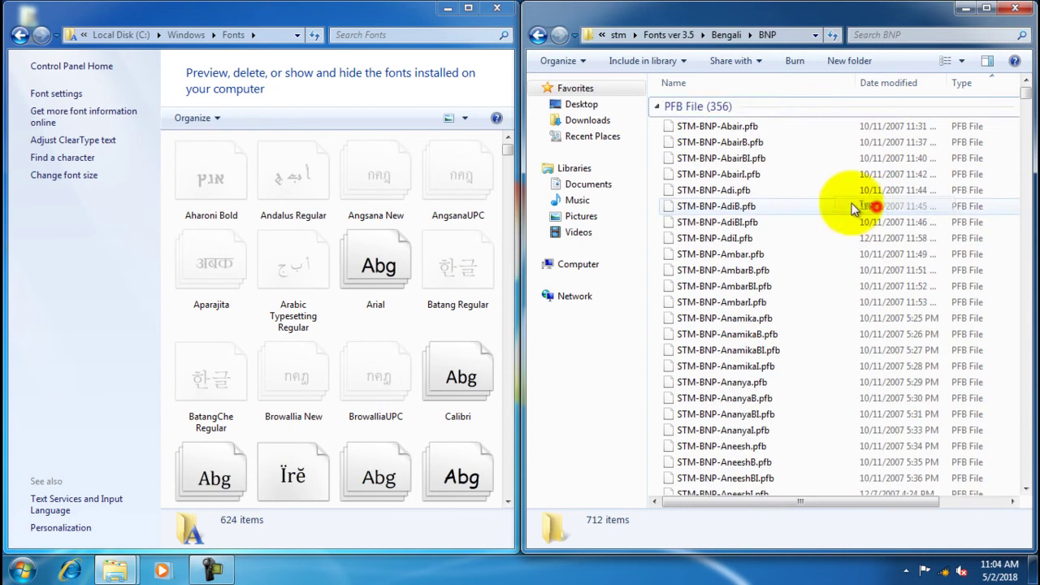
- Install all the Type 1 font files from Bengali\BNP into the Windows Fonts folder
scroll(746, 231, "down", 20)
scroll(744, 232, "down", 20)
scroll(742, 234, "down", 20)
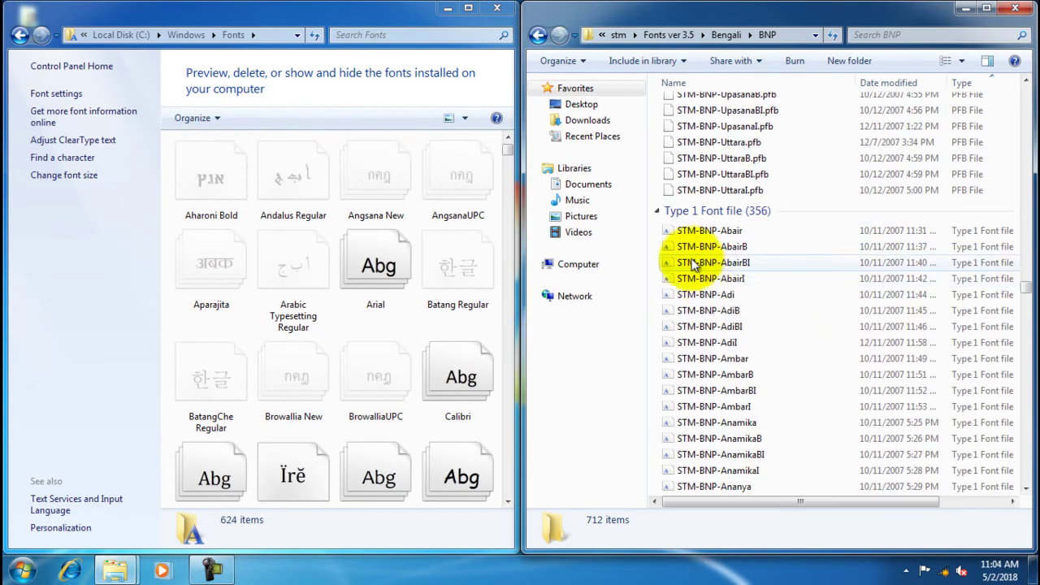
left_click_drag(652, 227, 770, 578)
left_click_drag(734, 253, 391, 368)
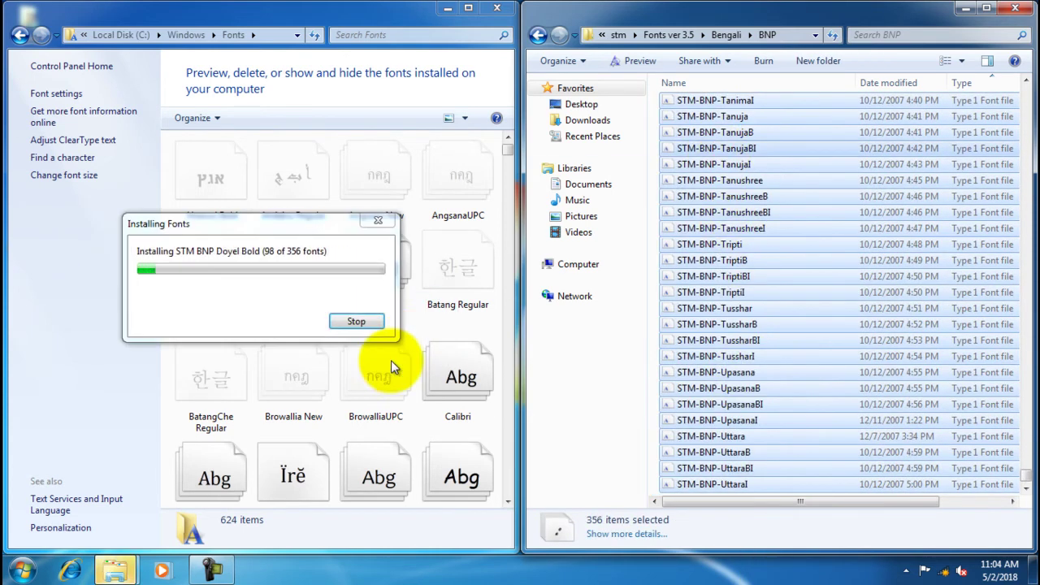
- Open the BNP E folder under Bengali and sort its files by type in ascending order
left_click(727, 36)
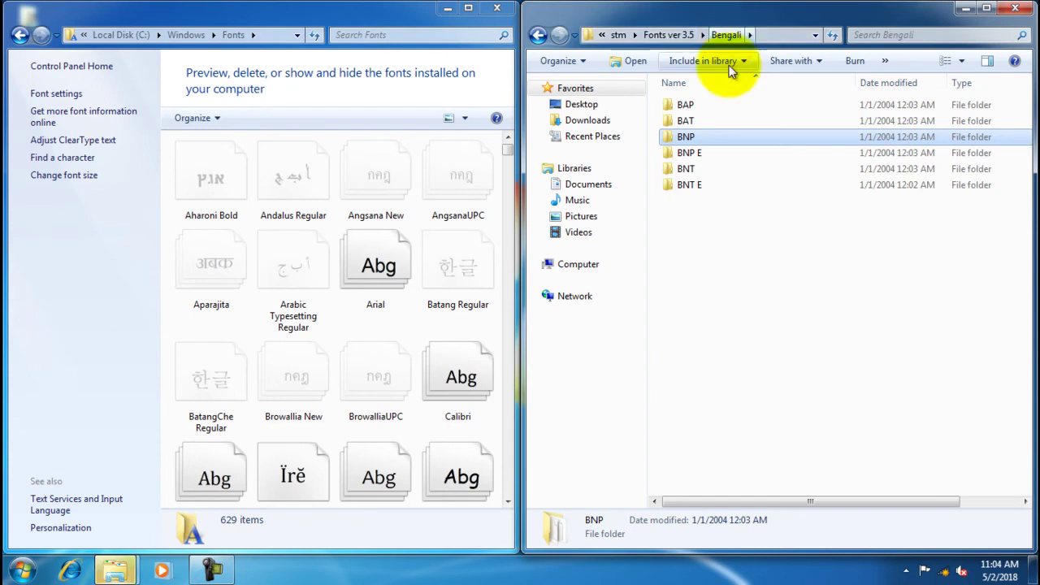
double_click(689, 153)
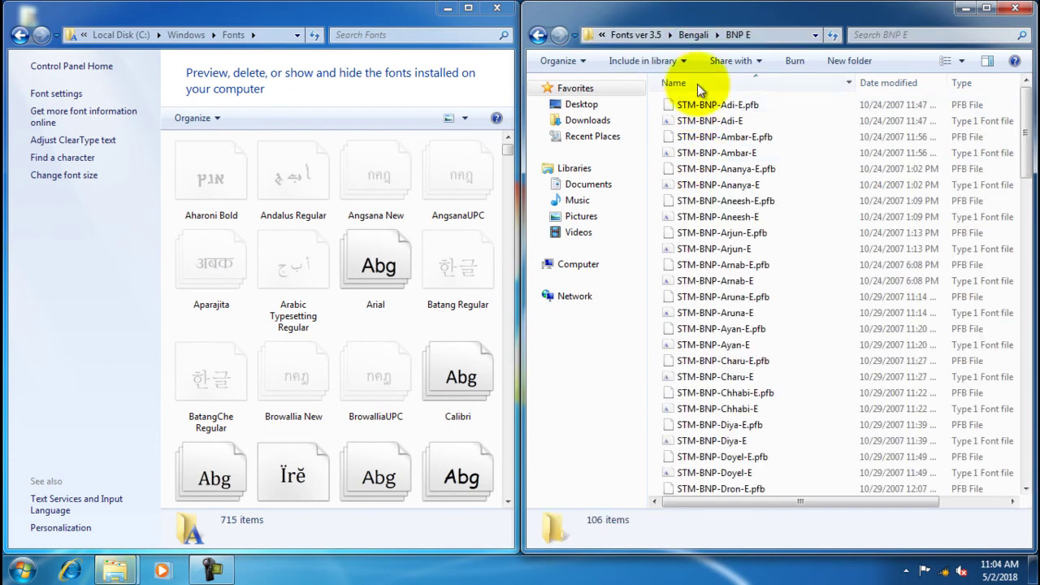
right_click(676, 107)
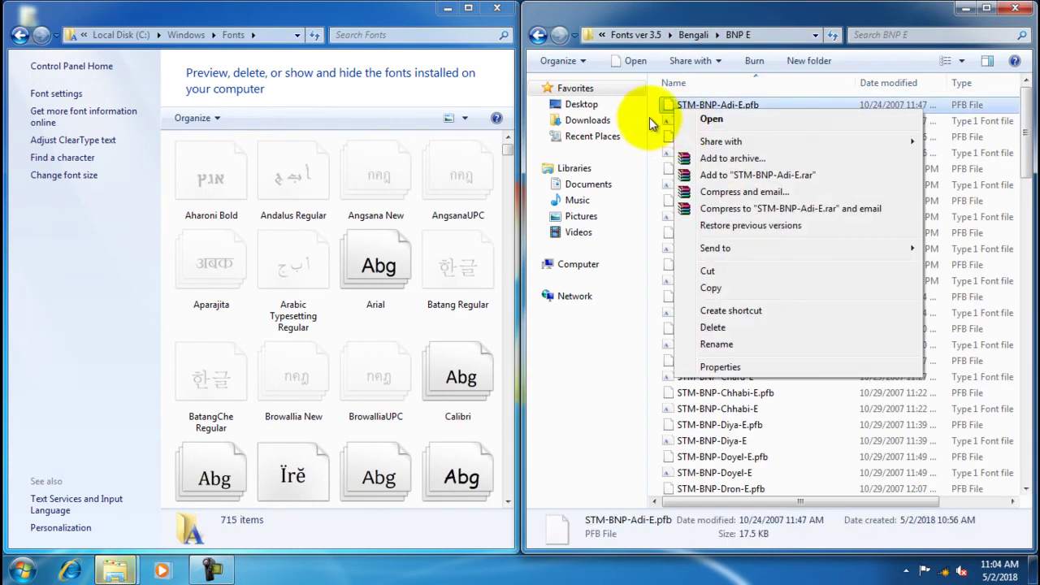
right_click(652, 116)
left_click(765, 143)
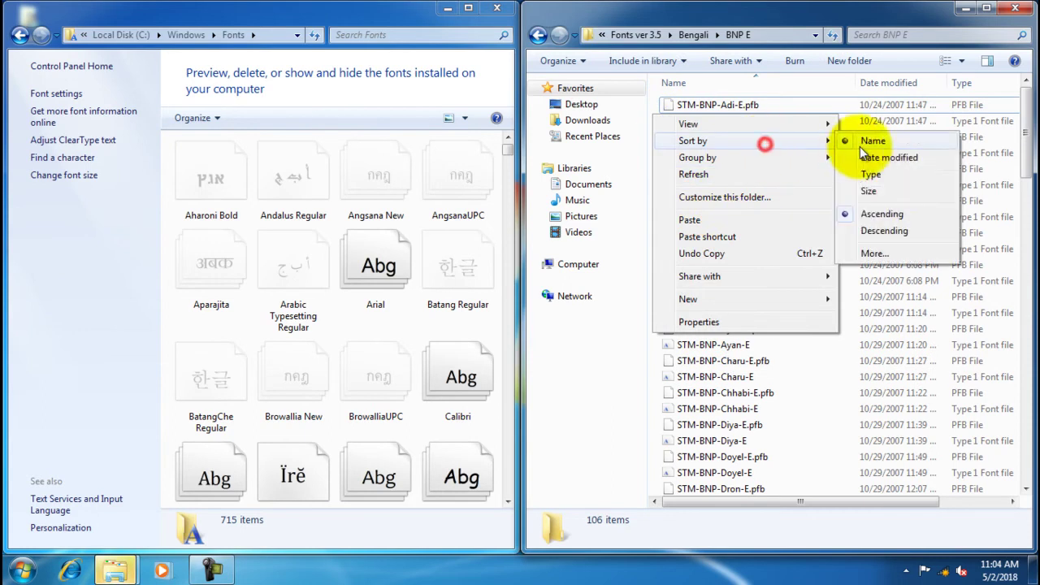
left_click(894, 176)
scroll(766, 162, "down", 1)
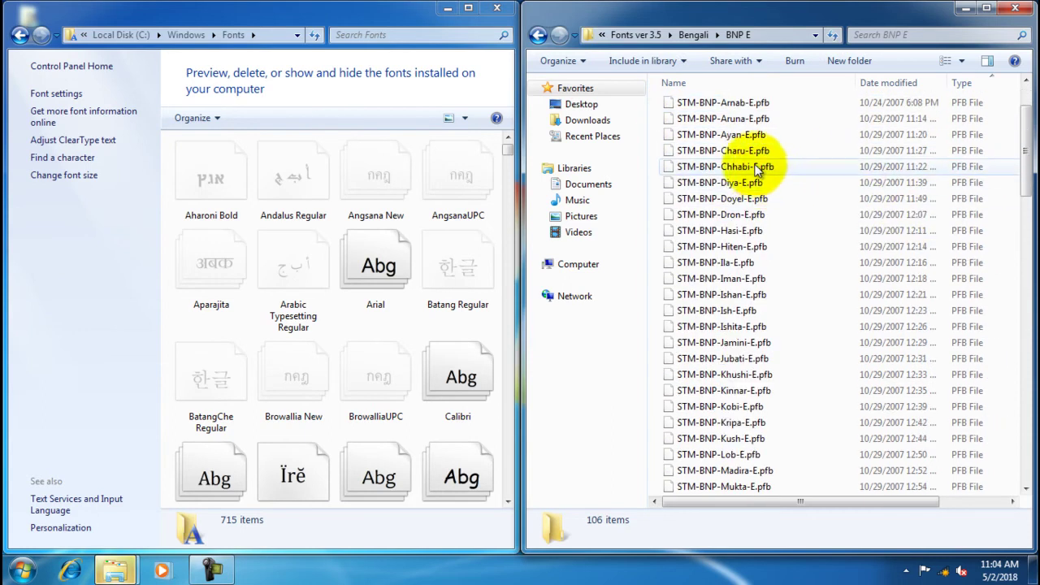
left_click(732, 85)
left_click(775, 82)
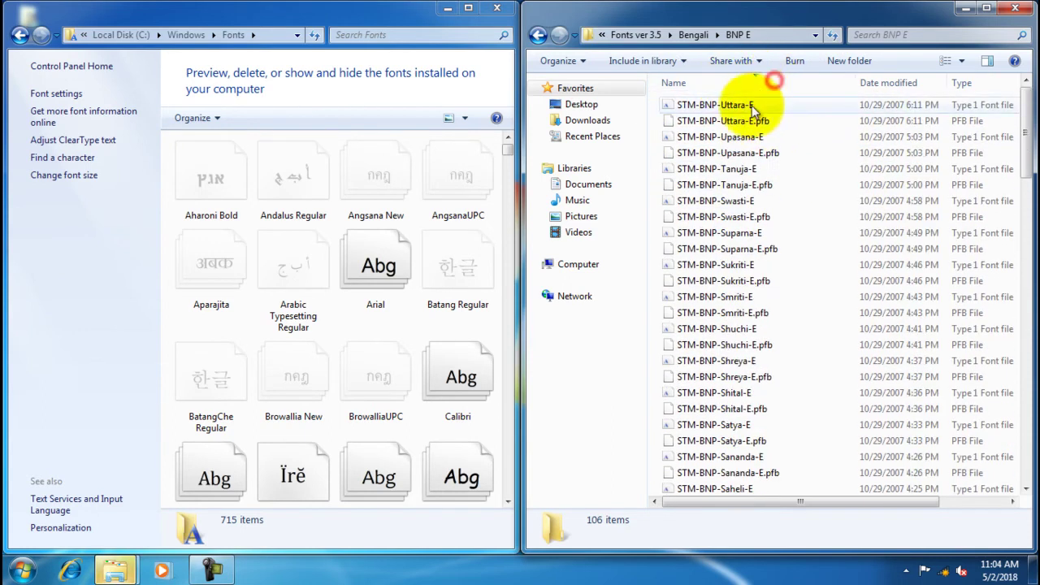
left_click(962, 81)
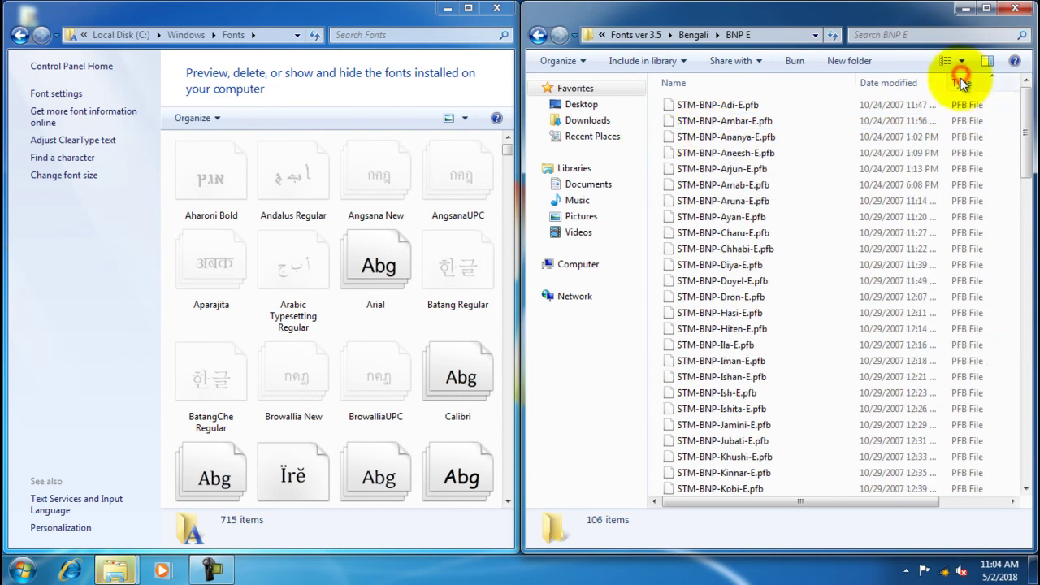
- Install all the Type 1 font files from Bengali\BNP E into the Windows Fonts folder
scroll(902, 105, "down", 8)
scroll(946, 118, "down", 10)
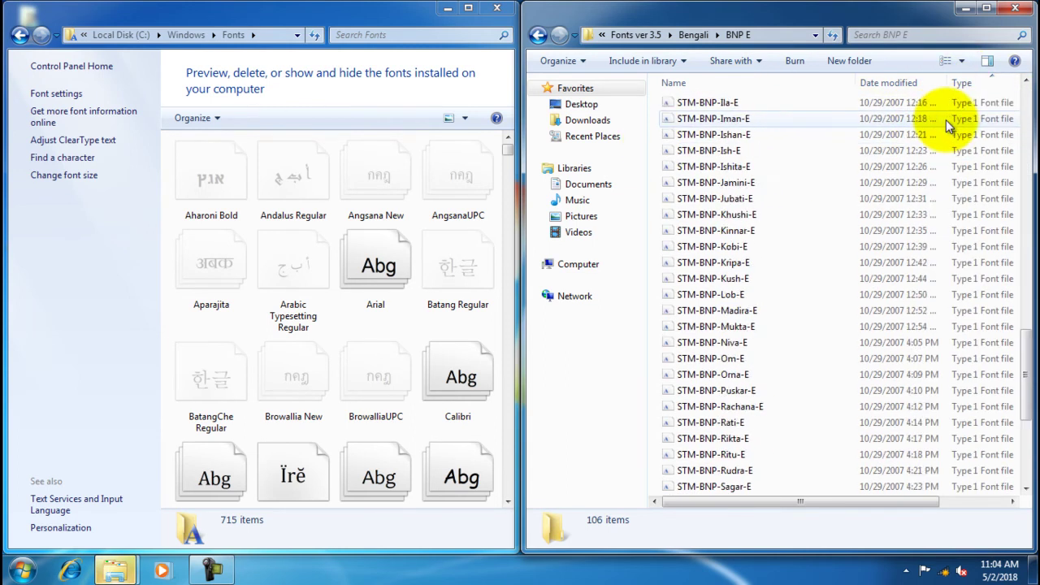
scroll(768, 170, "up", 3)
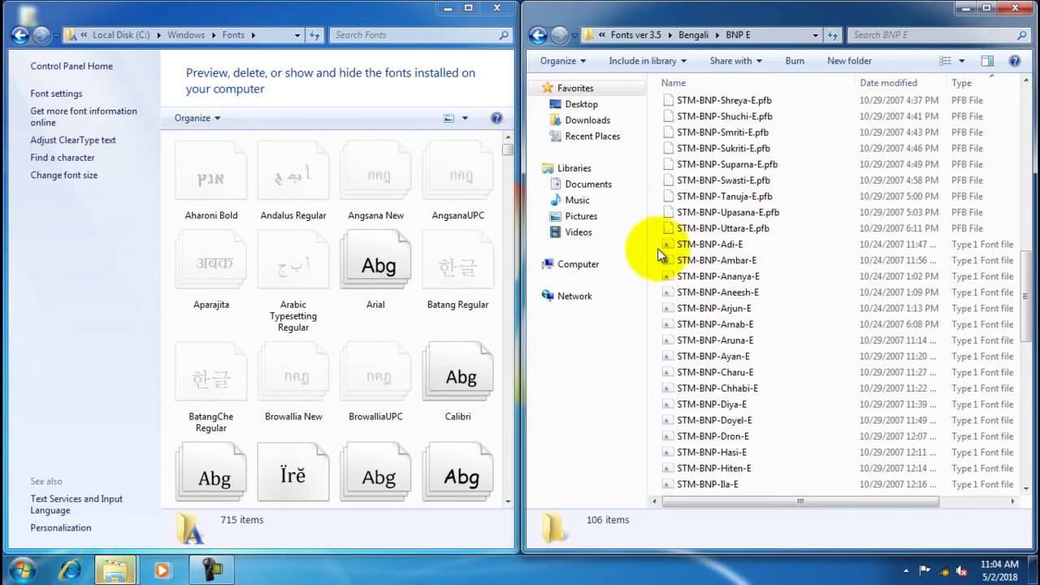
left_click_drag(658, 248, 732, 484)
left_click_drag(727, 189, 342, 319)
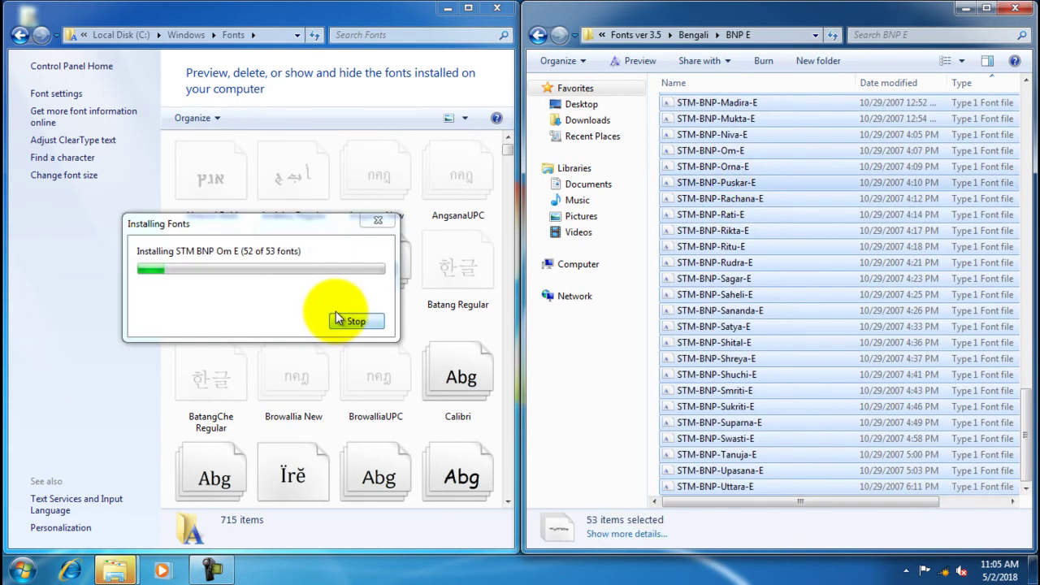
- Install all the TrueType fonts from Bengali\BNT into the Windows Fonts folder, answering the already-installed prompt, and return to the Bengali folder
left_click(693, 35)
double_click(678, 172)
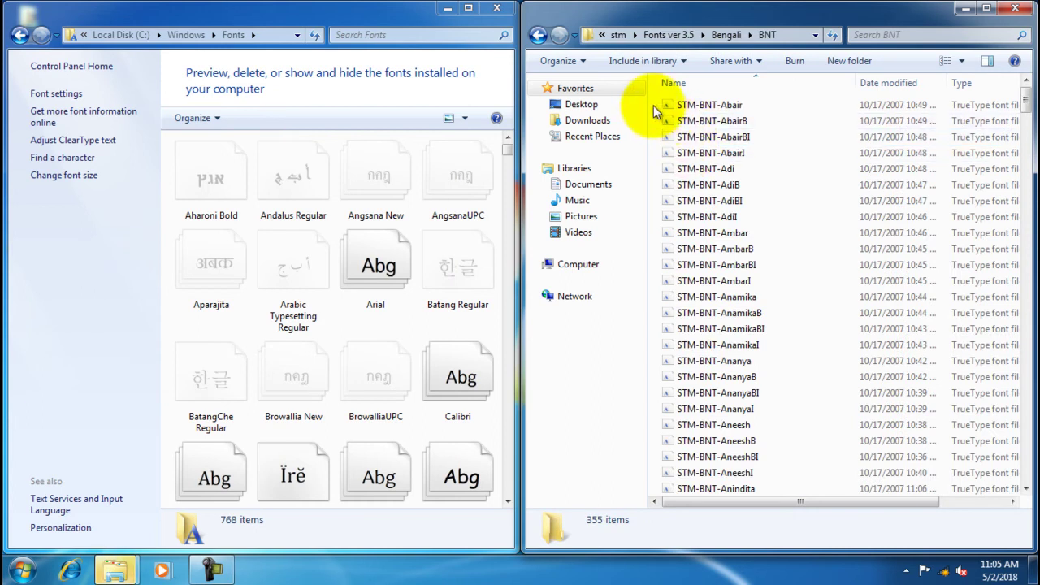
key("ctrl+a")
scroll(824, 225, "down", 10)
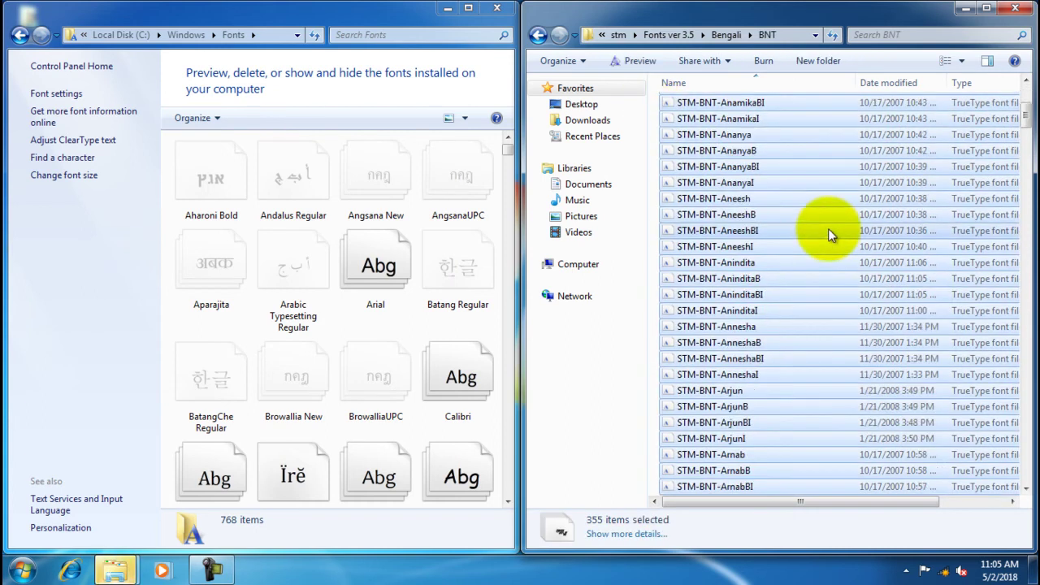
left_click_drag(764, 166, 415, 288)
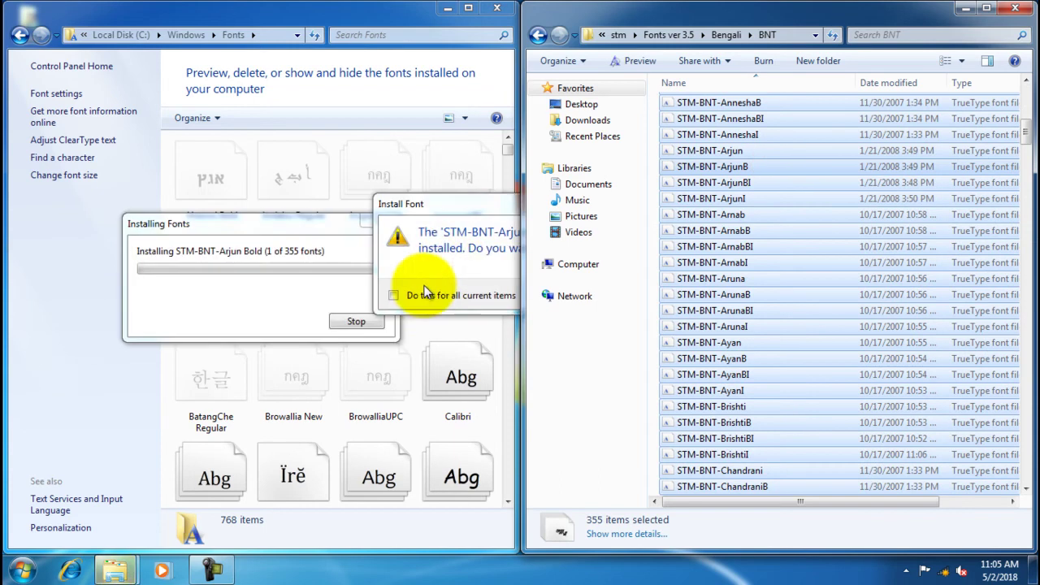
left_click(550, 298)
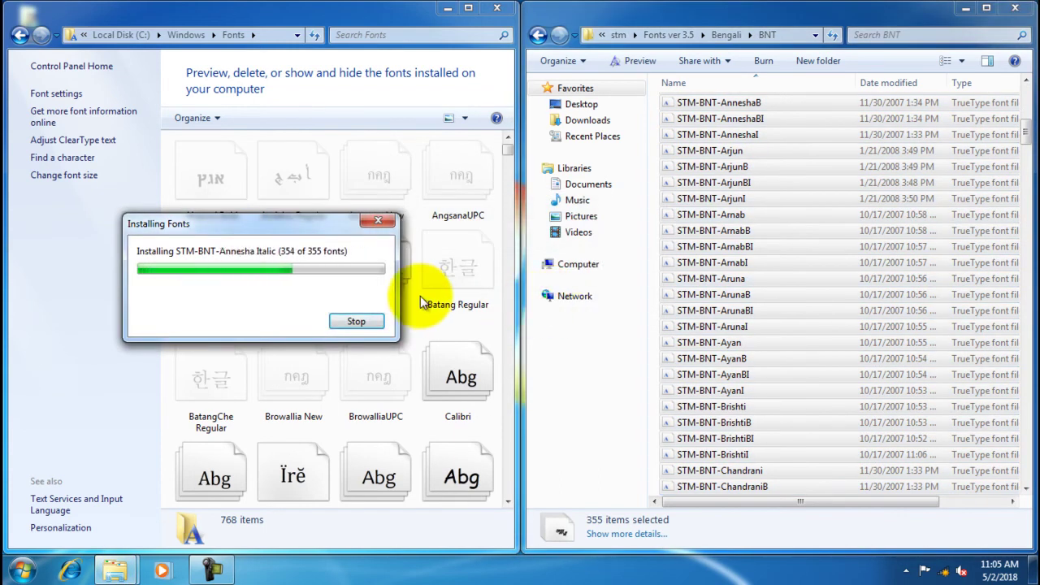
left_click(727, 35)
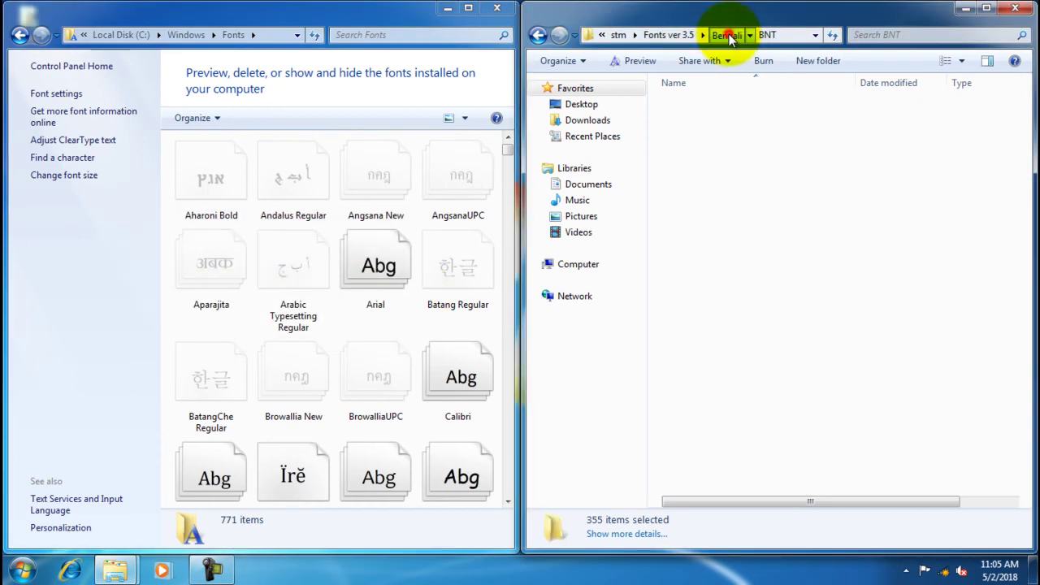
- Install all the TrueType fonts from Bengali\BNT E into the Windows Fonts folder and return to the Fonts ver 3.5 folder
double_click(698, 188)
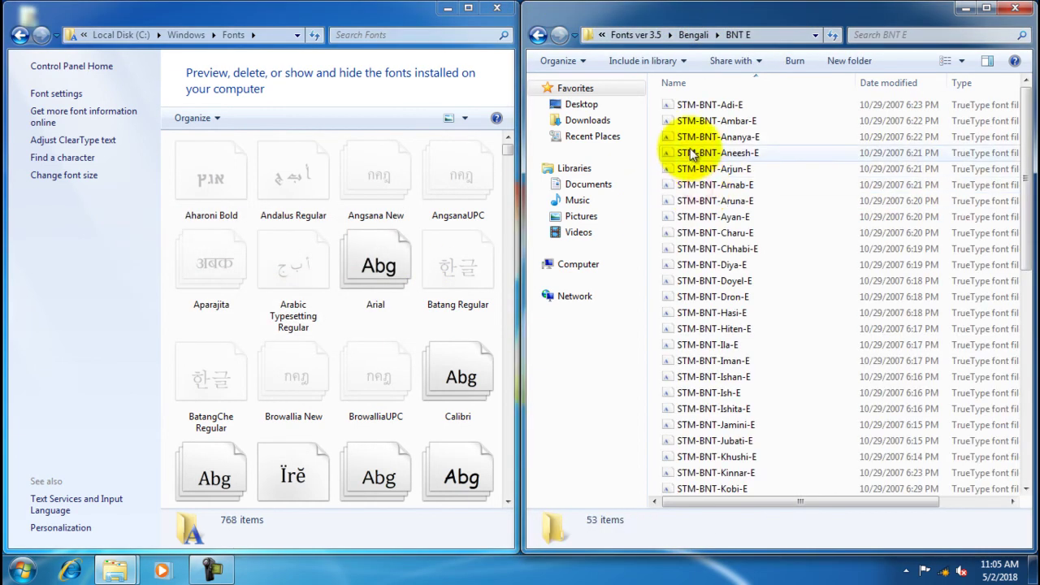
key("ctrl+a")
left_click_drag(701, 104, 357, 236)
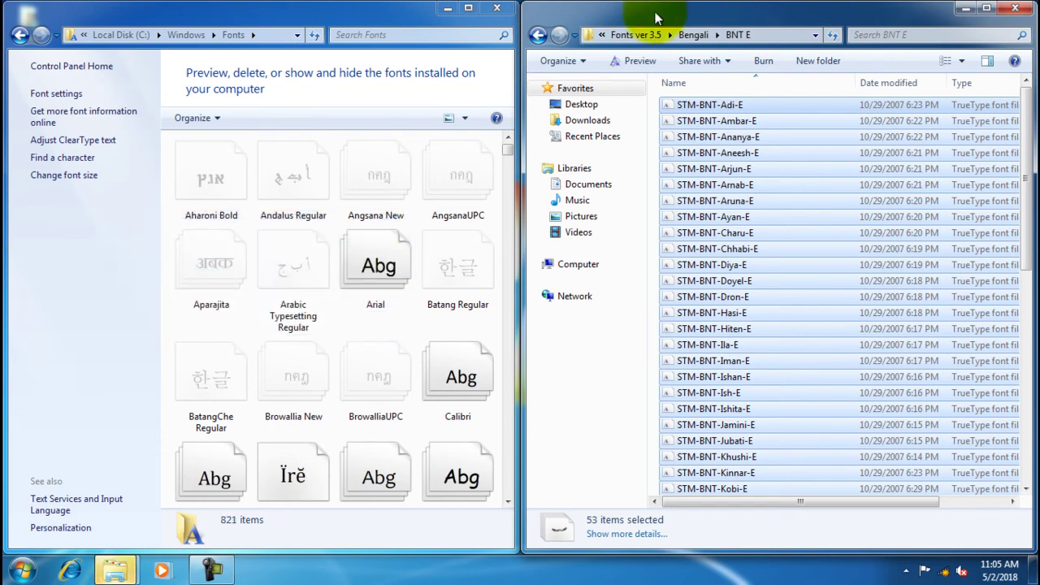
left_click(692, 35)
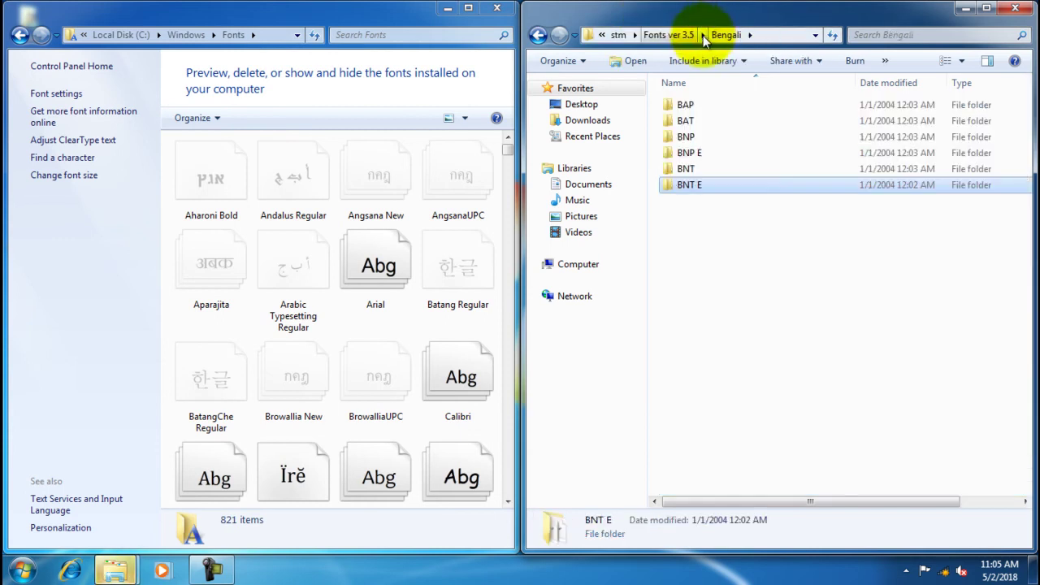
left_click(675, 34)
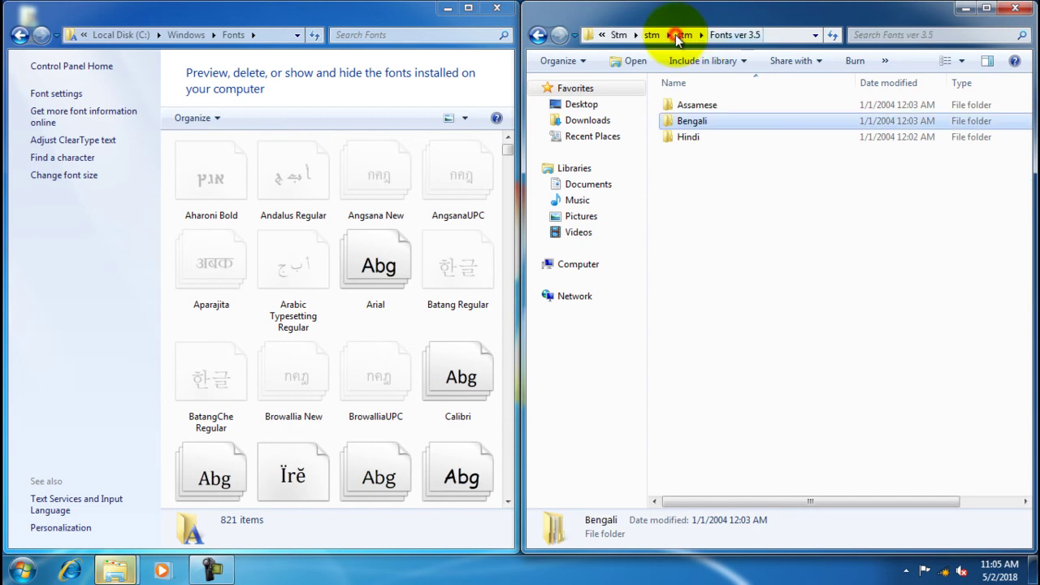
- Install all the Type 1 font files from Hindi\HNP, sorted by type in descending order, into the Windows Fonts folder
double_click(710, 143)
double_click(714, 106)
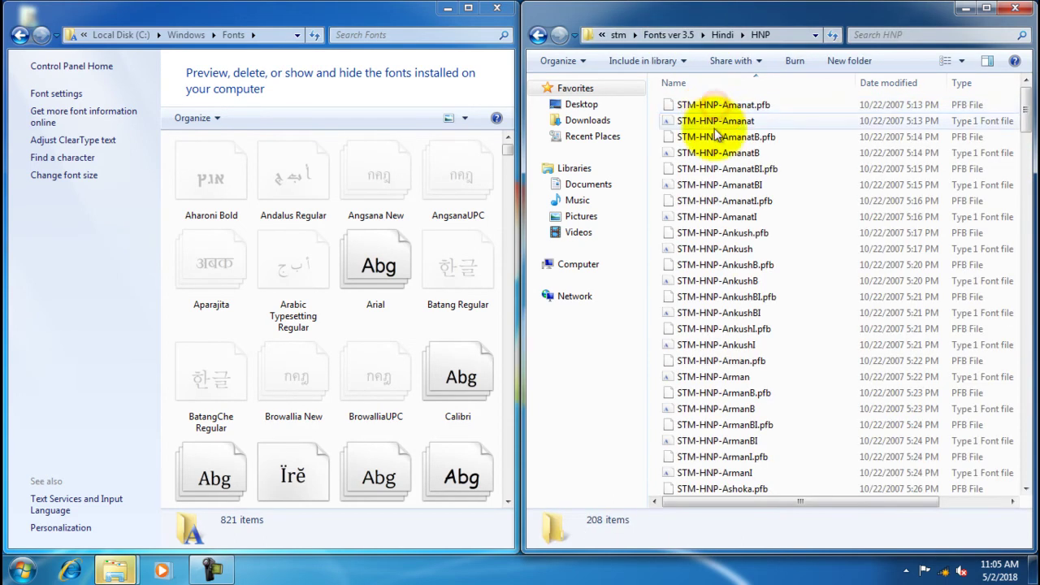
left_click(963, 82)
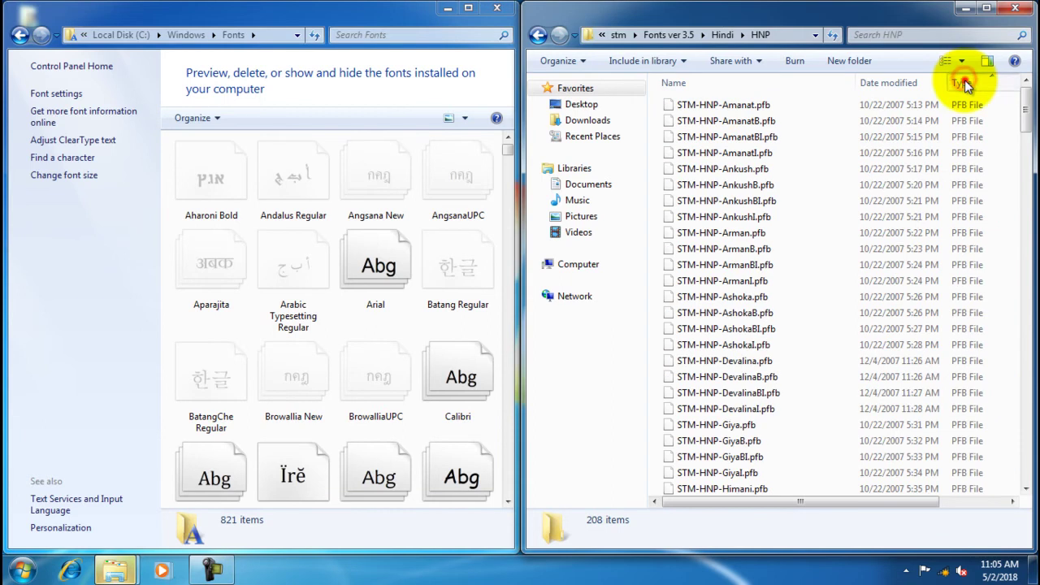
left_click(964, 80)
left_click_drag(656, 105, 848, 194)
left_click_drag(733, 163, 278, 323)
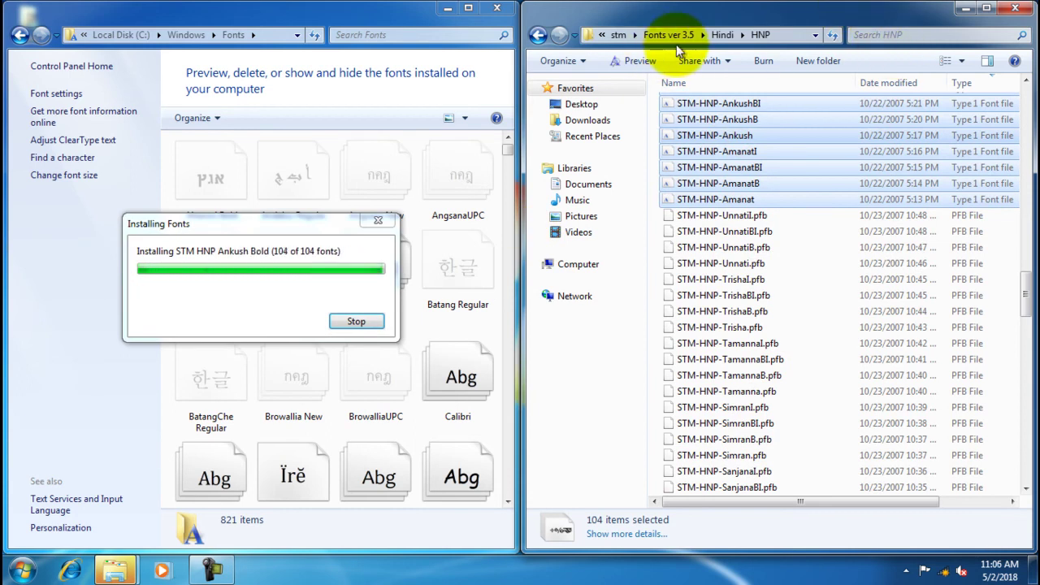
left_click(722, 35)
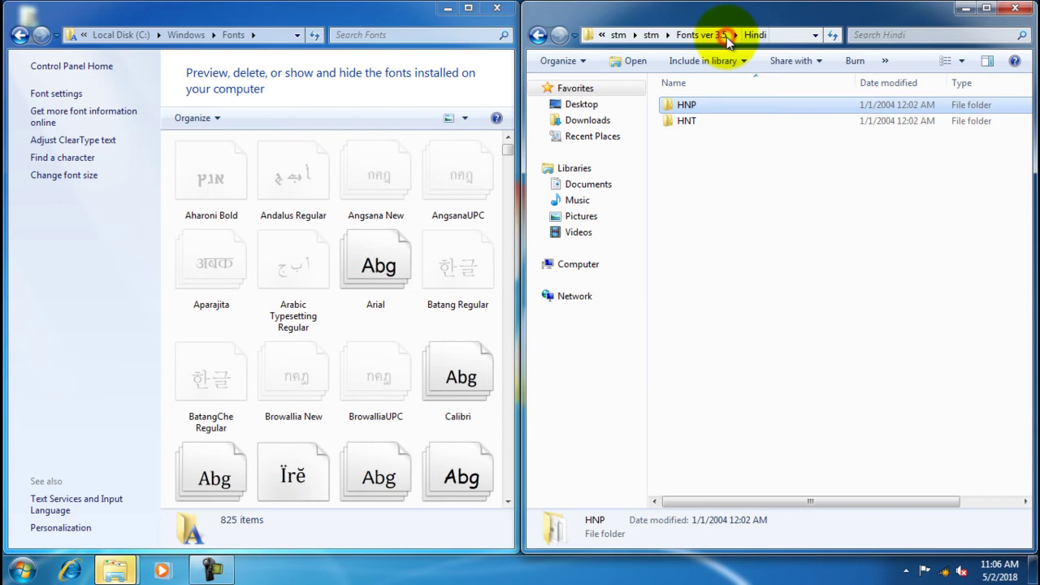
- Install all the TrueType fonts from Hindi\HNT into the Windows Fonts folder and return to the stm folder
double_click(697, 121)
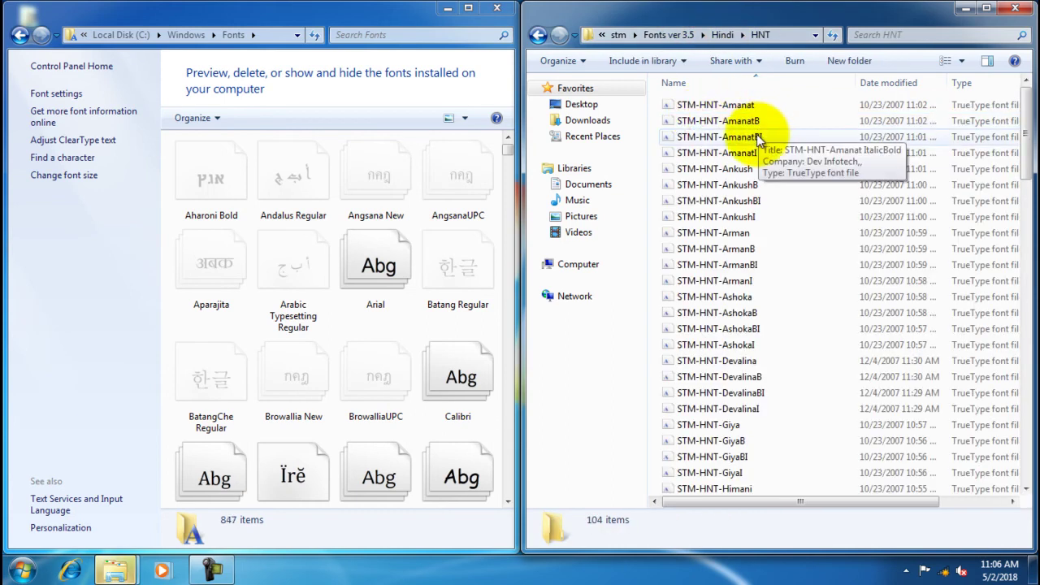
key("ctrl+a")
left_click_drag(742, 137, 369, 268)
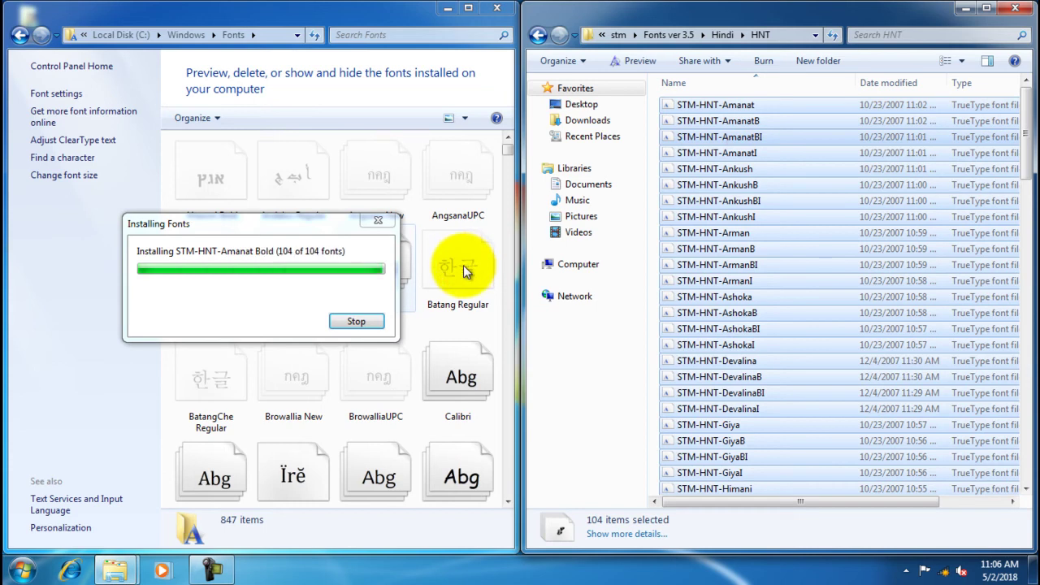
left_click(712, 35)
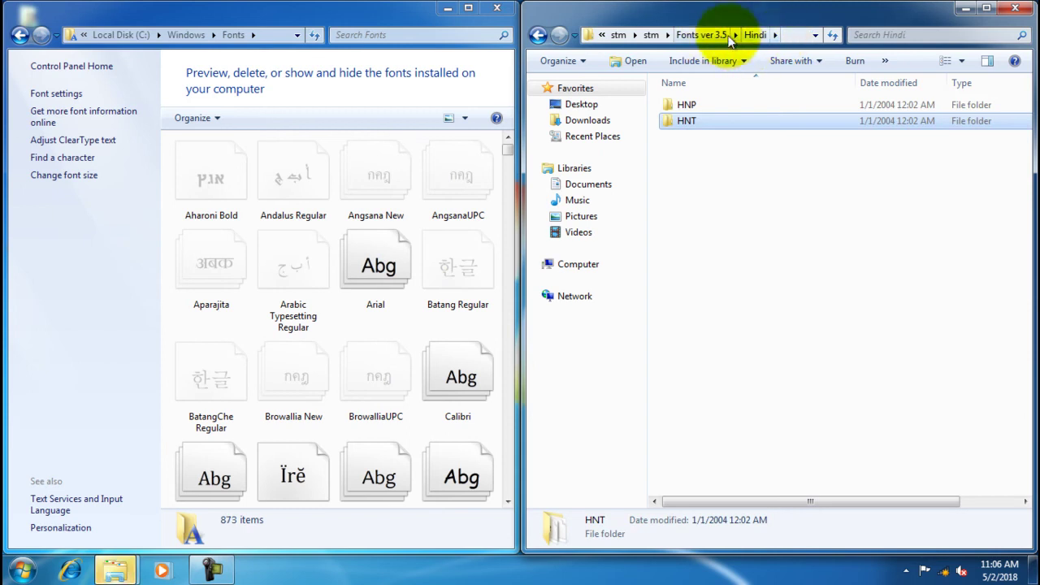
left_click(693, 35)
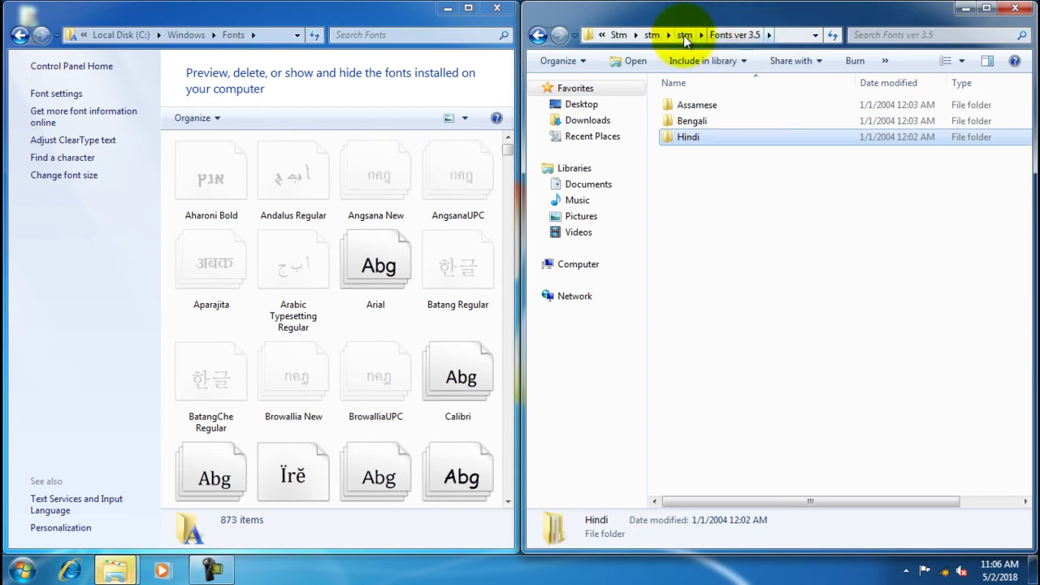
left_click(688, 35)
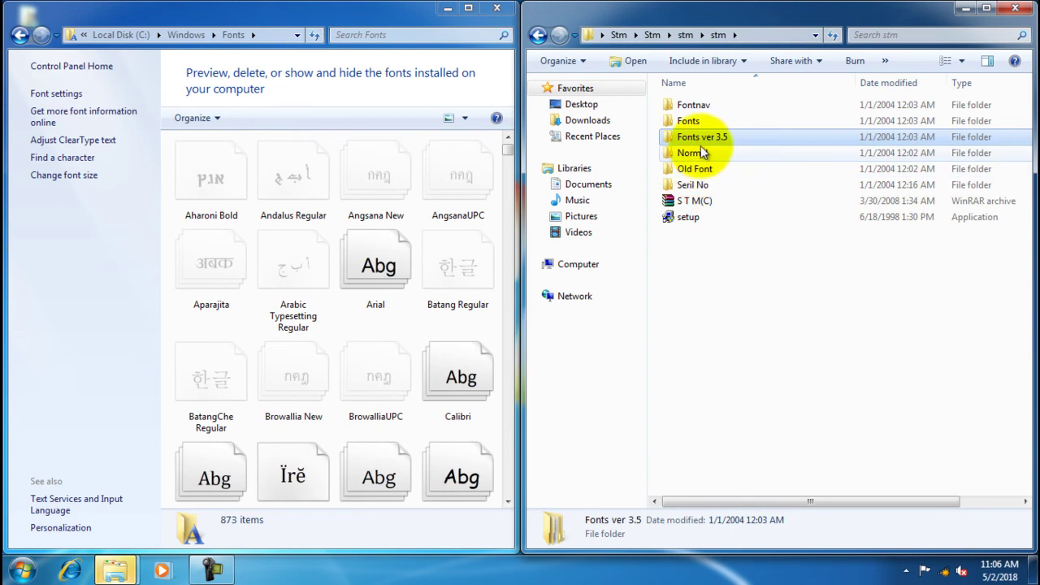
- Install all the Type 1 font files from the Normal folder into Windows Fonts, replacing already-installed ones for all current items
left_click(702, 156)
double_click(742, 158)
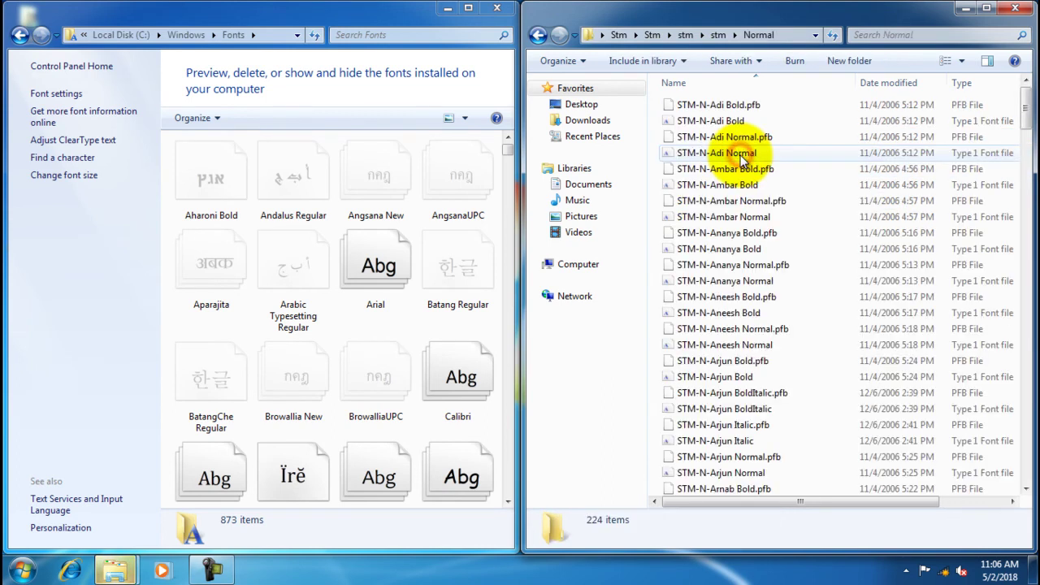
left_click(998, 84)
left_click_drag(660, 104, 399, 325)
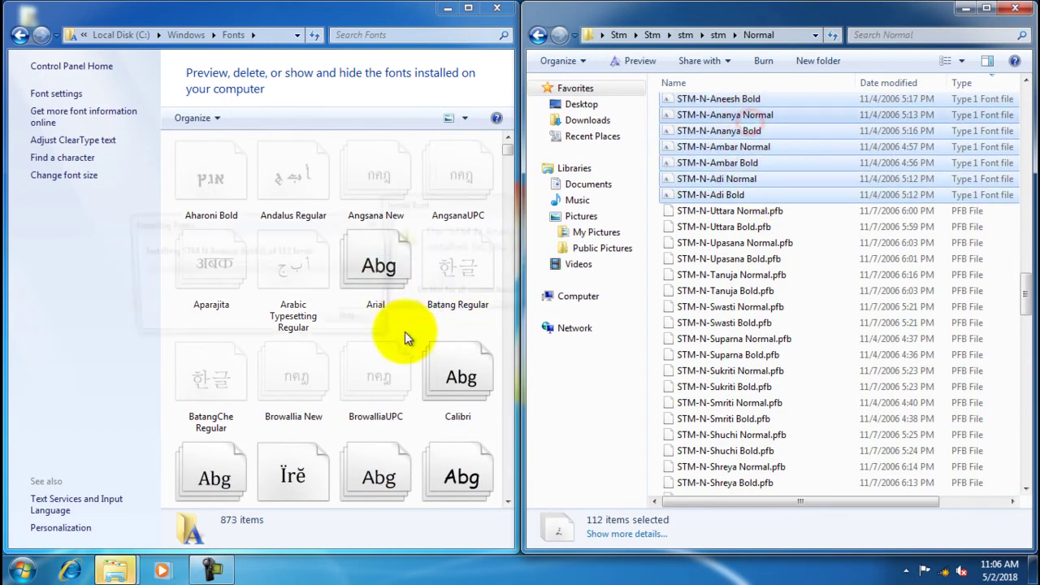
left_click(462, 298)
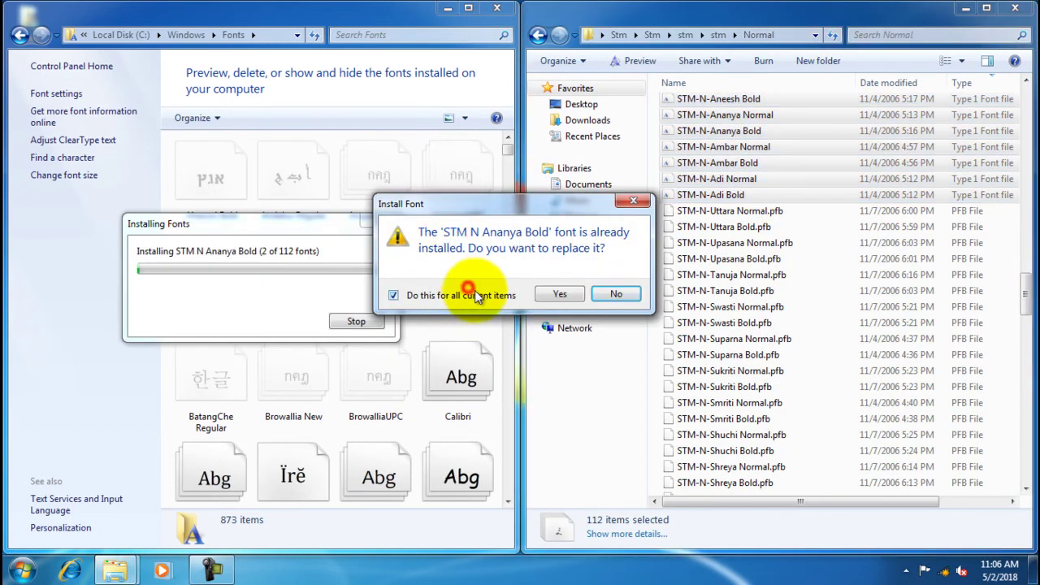
left_click(543, 295)
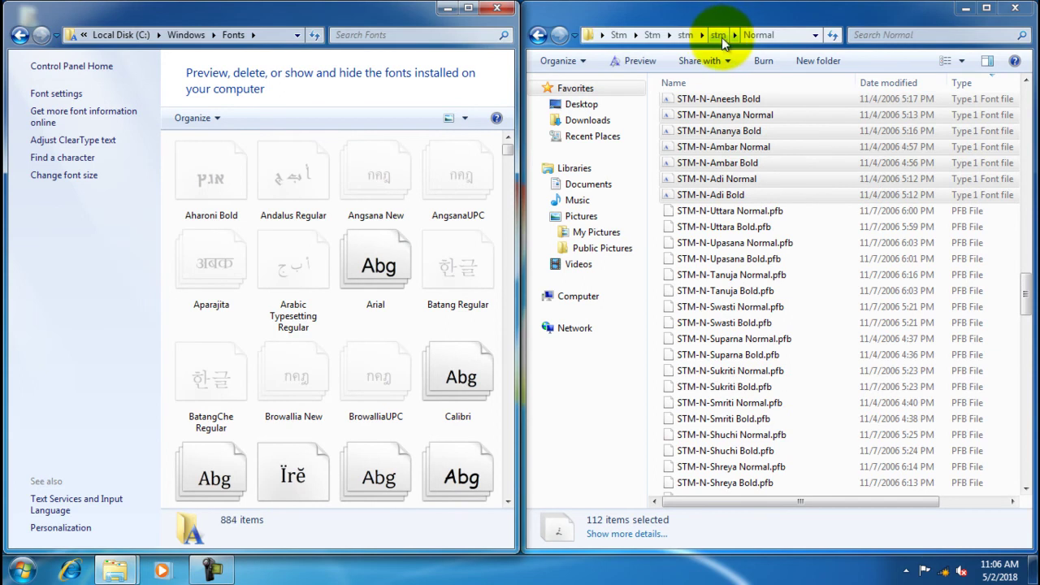
left_click(718, 35)
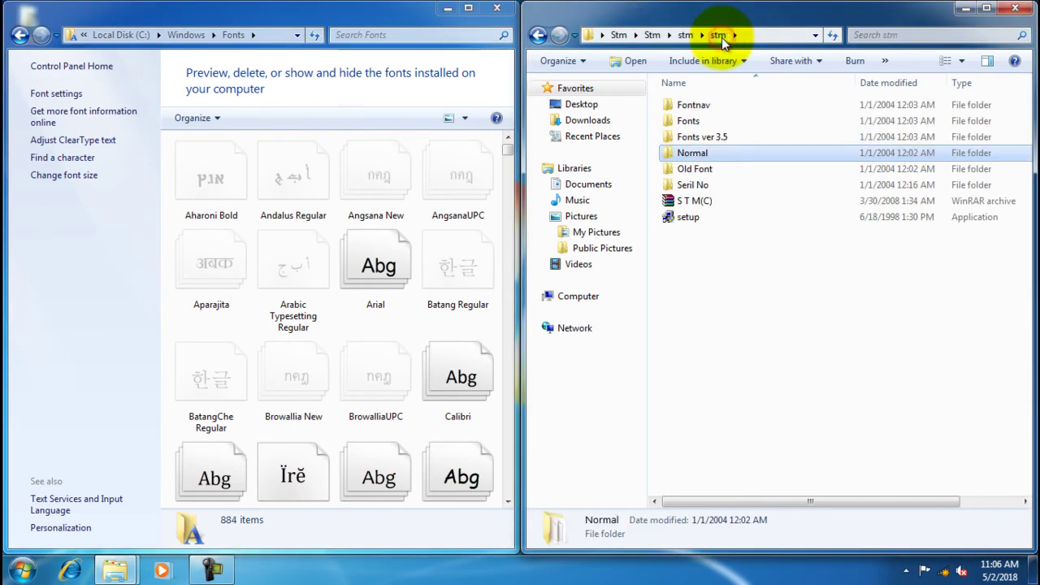
- Open the Old Font folder and check the contents of its ver 3.5 subfolder
left_click(705, 170)
double_click(706, 171)
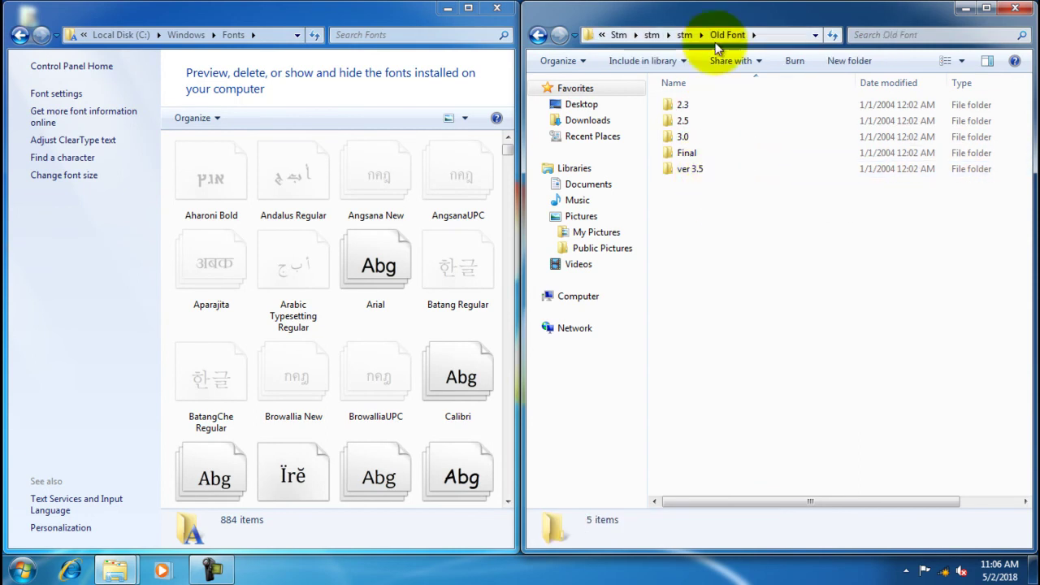
double_click(688, 168)
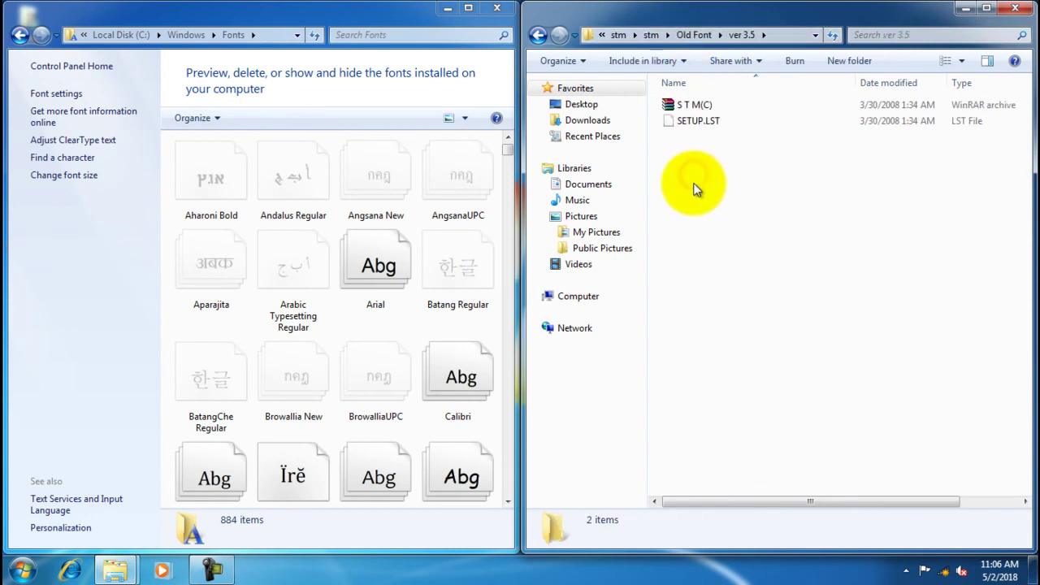
key("BackSpace")
- Install the Type 1 font files from Old Font\Final into the Windows Fonts folder, declining to replace already-installed fonts
double_click(693, 153)
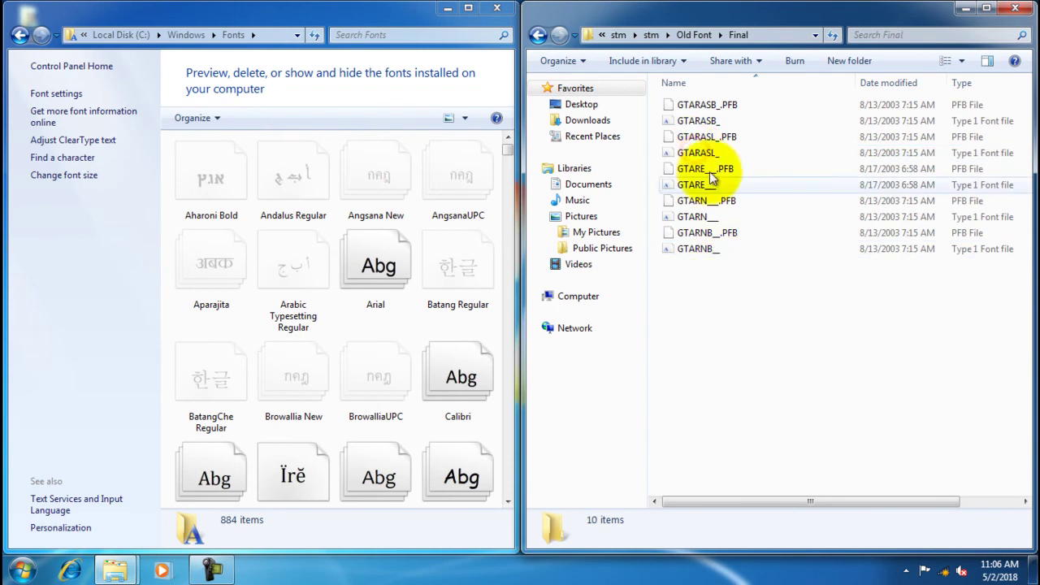
left_click(967, 83)
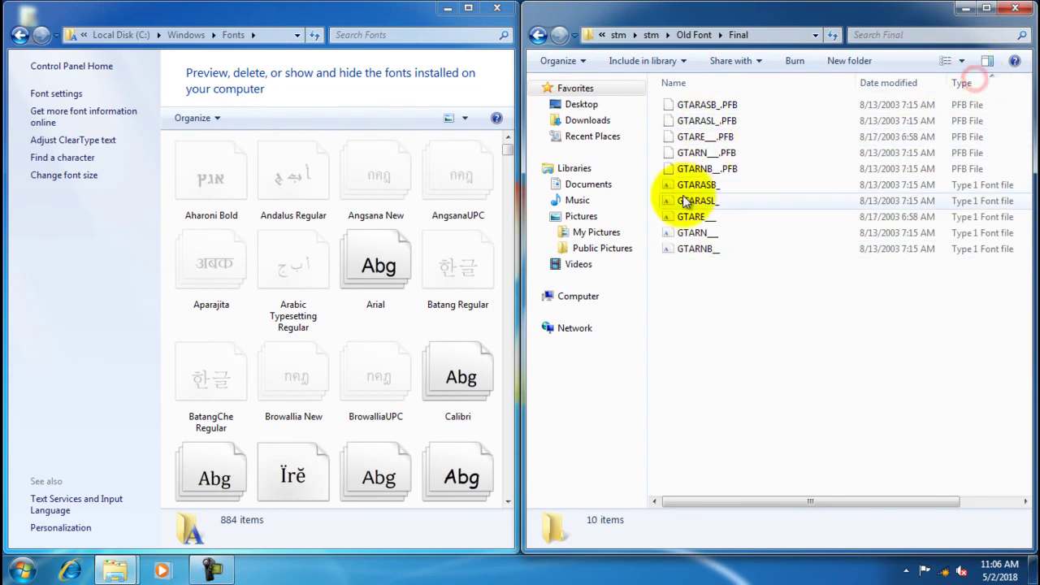
left_click_drag(658, 188, 735, 270)
left_click_drag(729, 227, 418, 312)
left_click(446, 297)
left_click(614, 298)
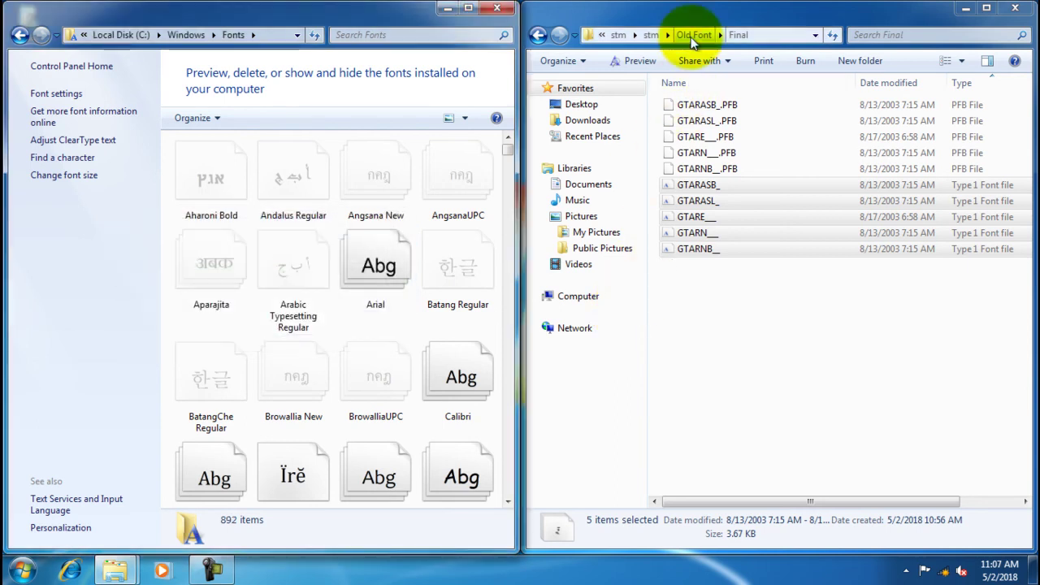
left_click(695, 35)
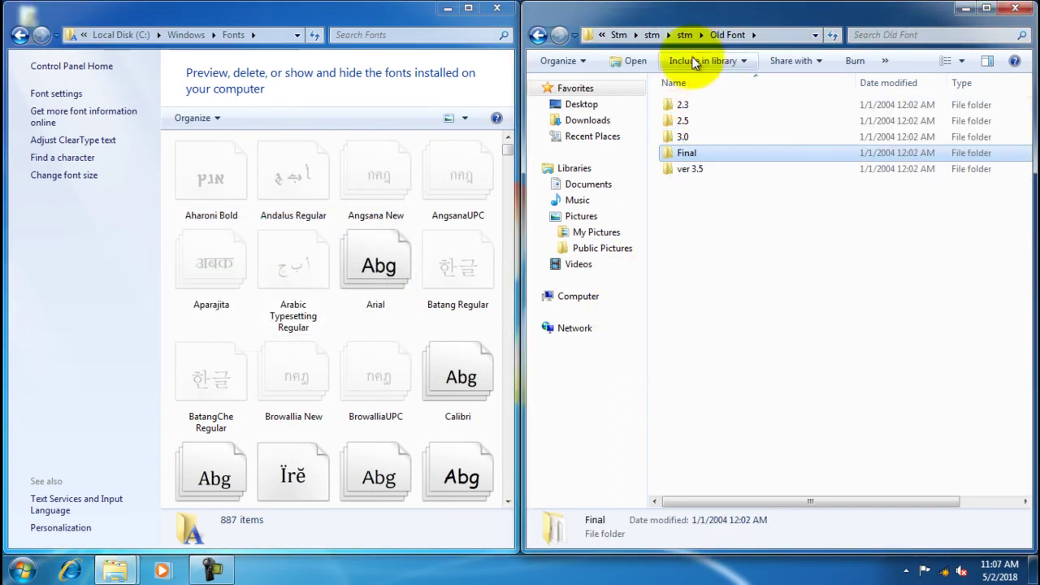
- Return to the parent stm folder and close both the stm and Windows Fonts windows
left_click(683, 35)
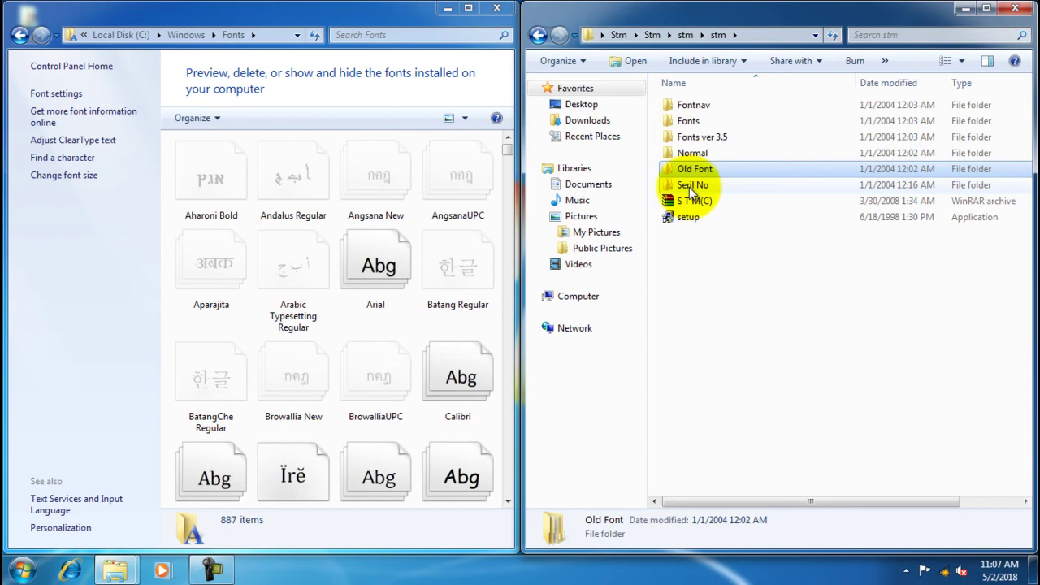
left_click(685, 35)
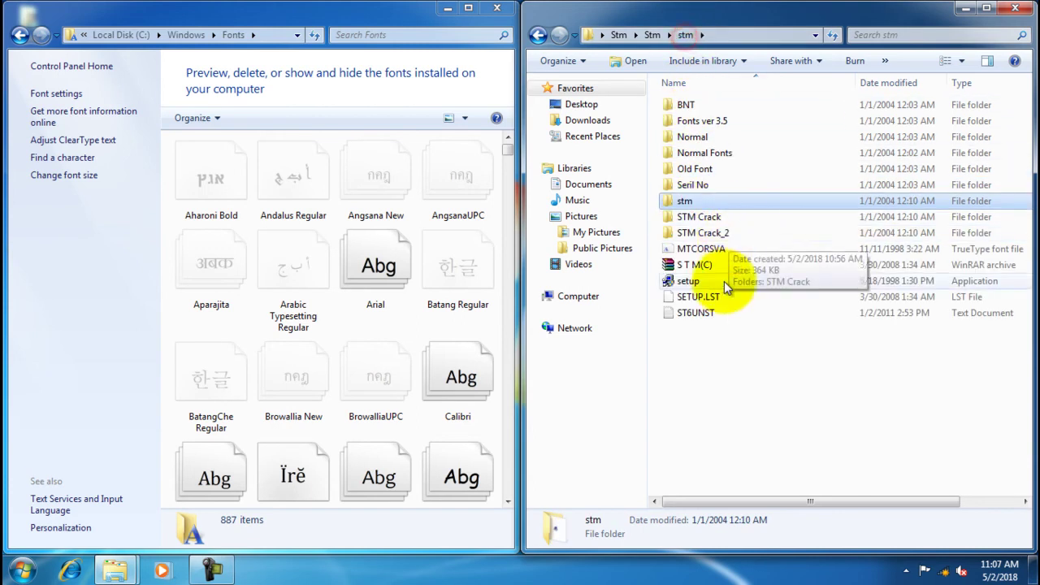
left_click(1016, 9)
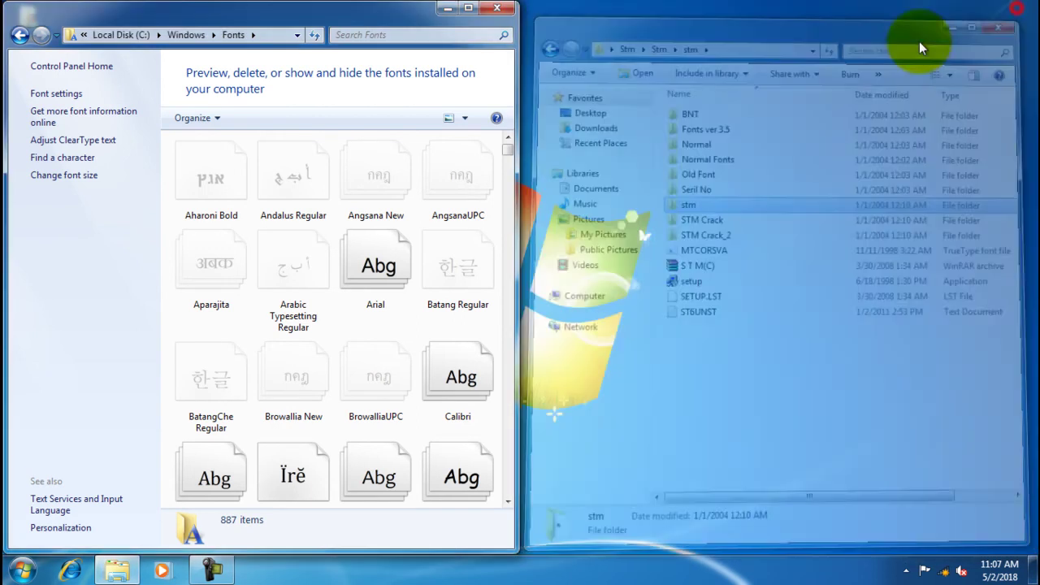
left_click(508, 14)
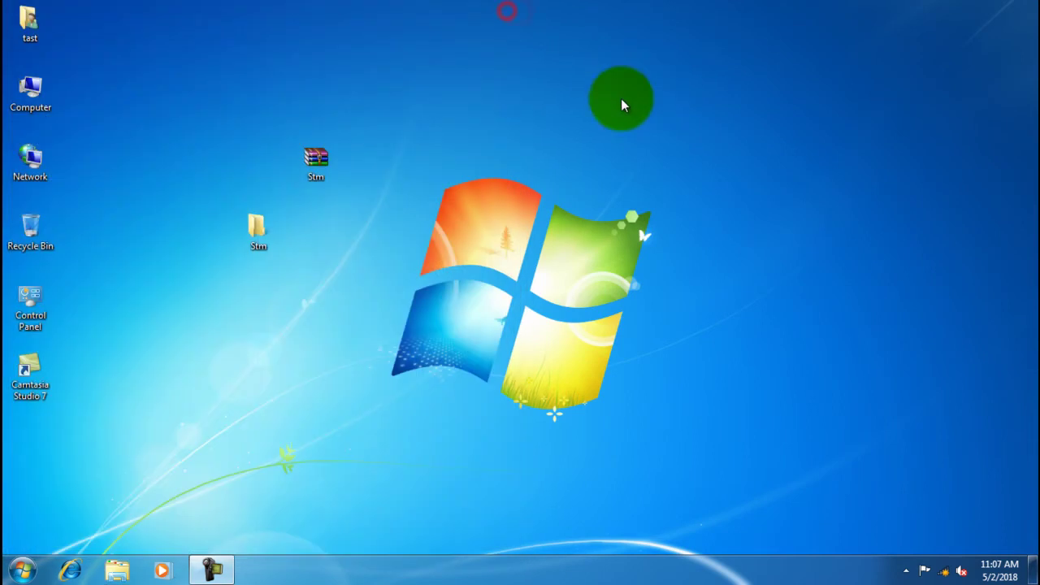
right_click(407, 186)
left_click(460, 236)
right_click(461, 78)
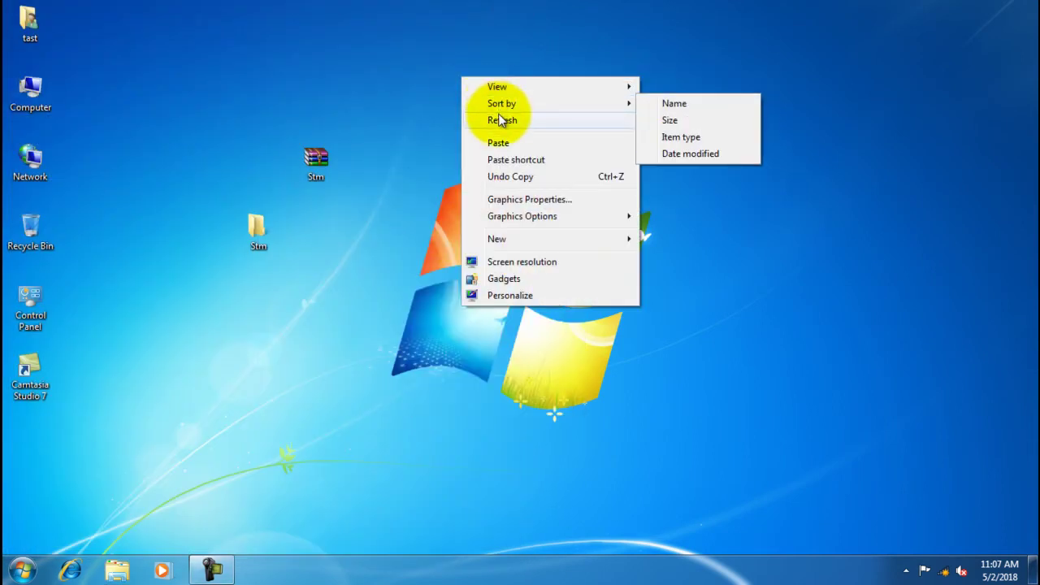
left_click(498, 120)
right_click(432, 99)
left_click(484, 139)
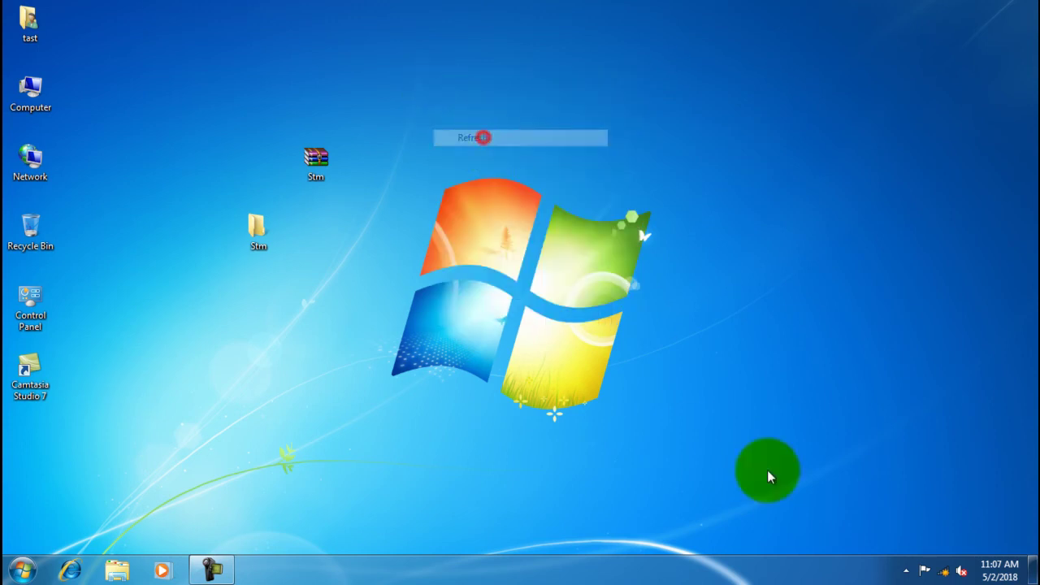
left_click(904, 572)
right_click(642, 130)
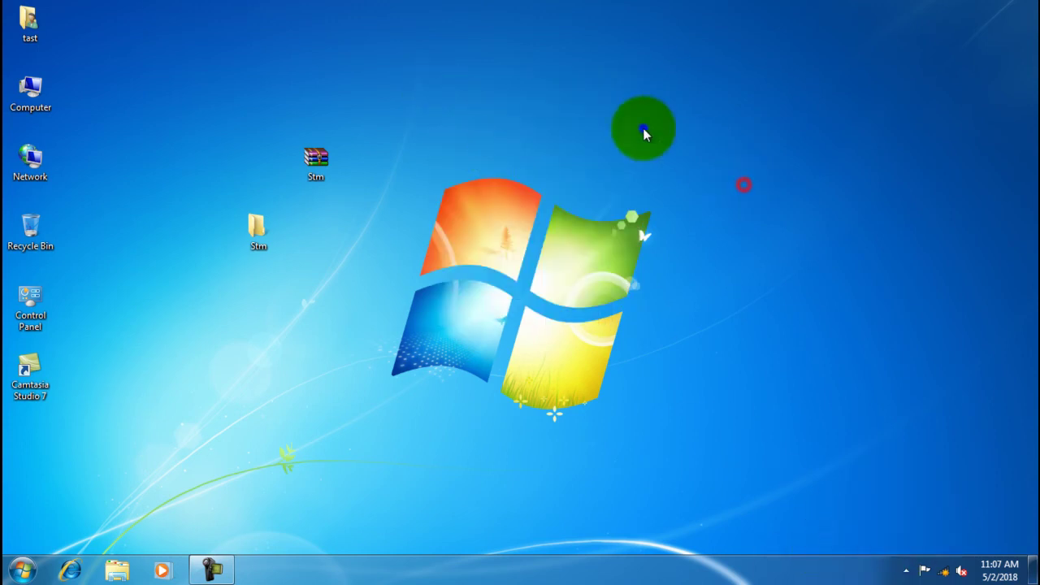
left_click(682, 171)
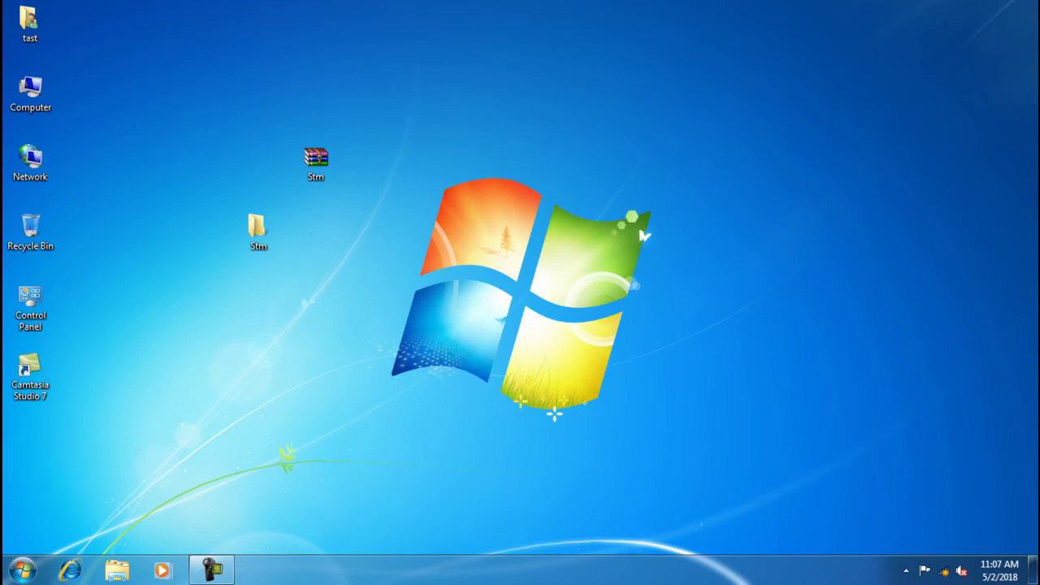
left_click(21, 569)
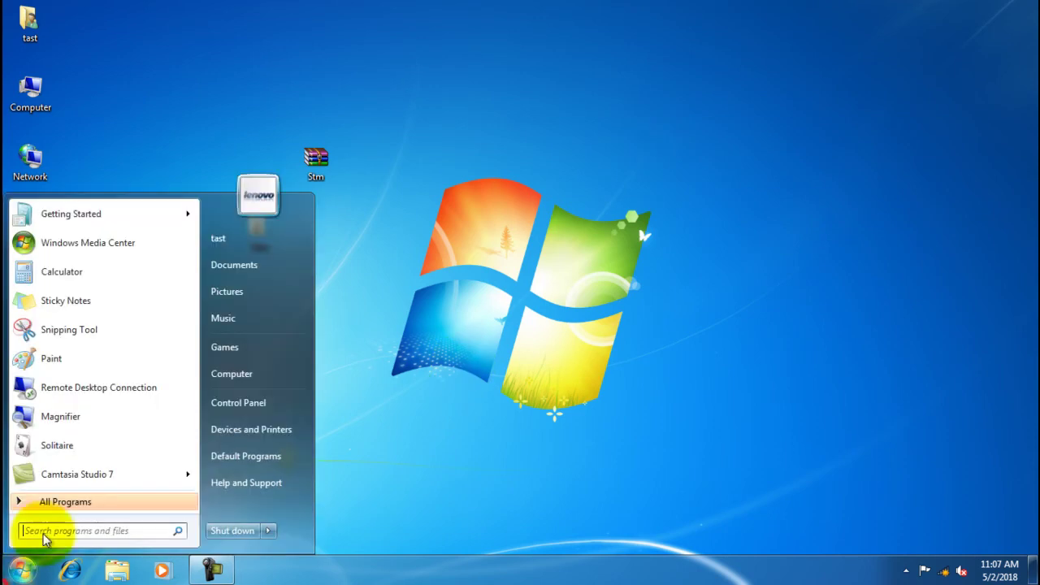
left_click(149, 502)
left_click(439, 163)
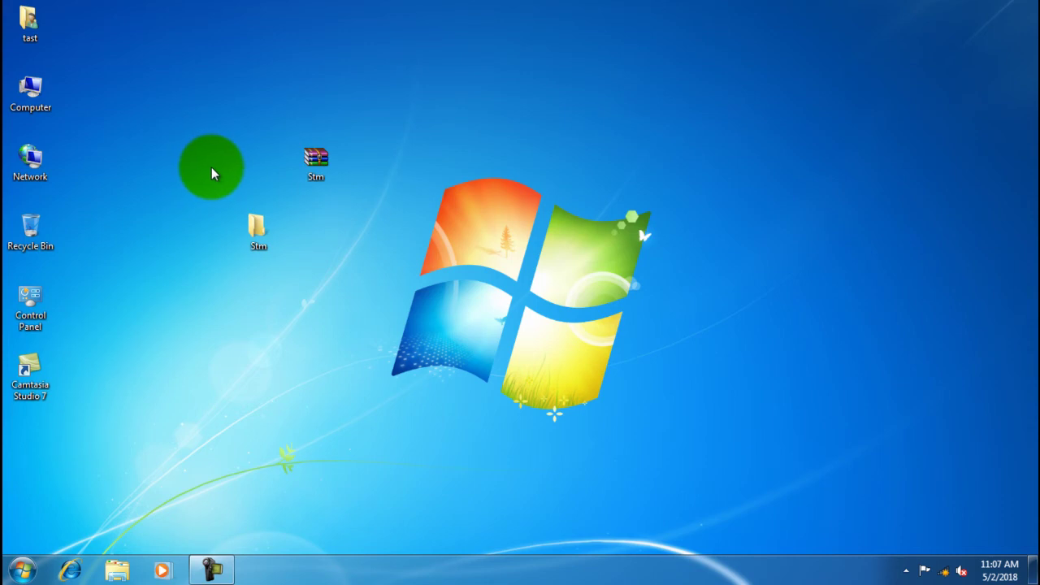
- Try to launch S T M from the S T M ver 3.5 program group and dismiss the error message
left_click(7, 575)
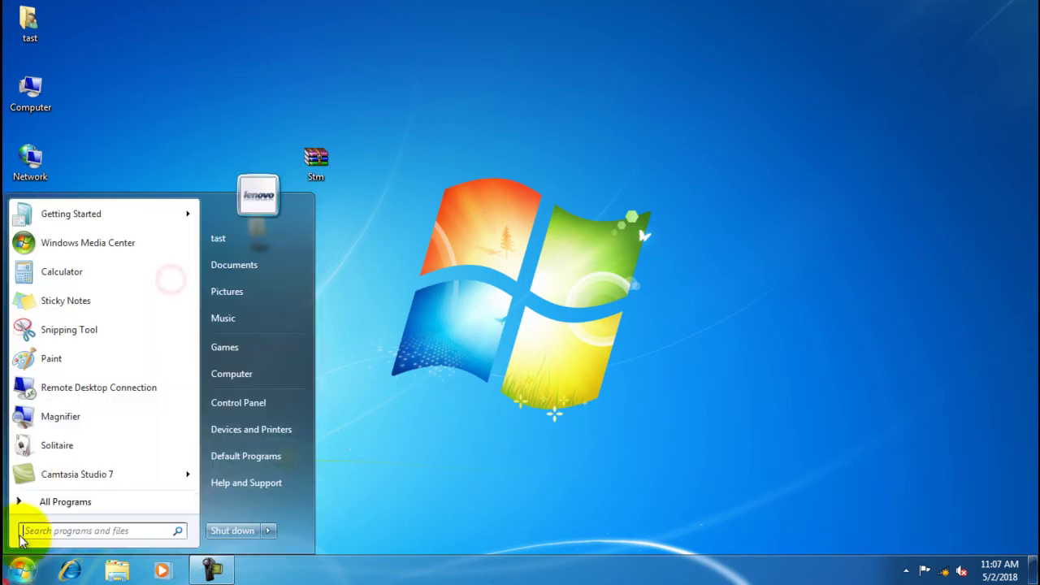
left_click(20, 503)
left_click(96, 423)
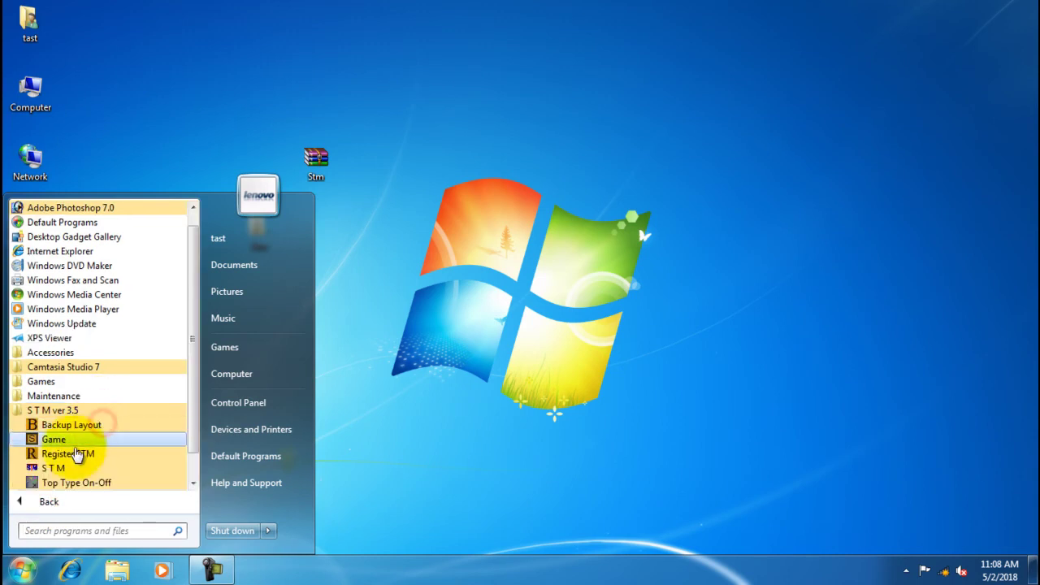
left_click(70, 477)
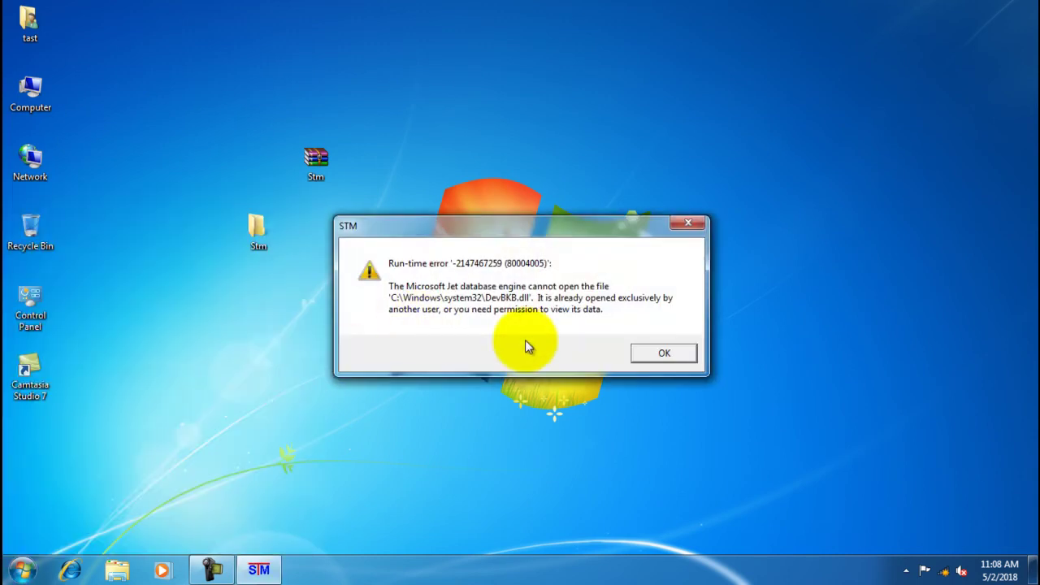
left_click(658, 356)
- Open the S T M shortcut's properties and go to the file location of its target
key("super")
right_click(70, 477)
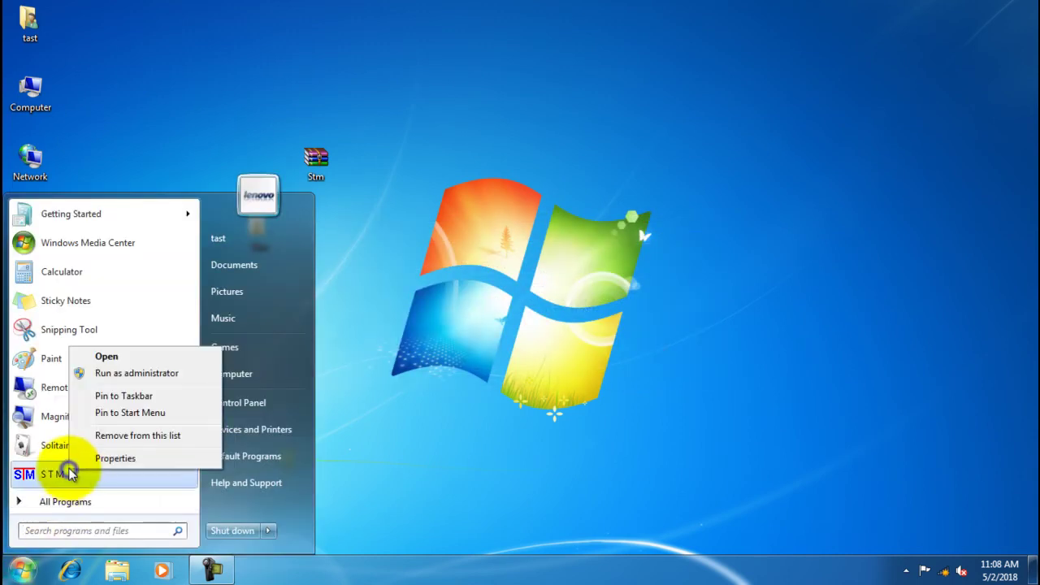
left_click(118, 458)
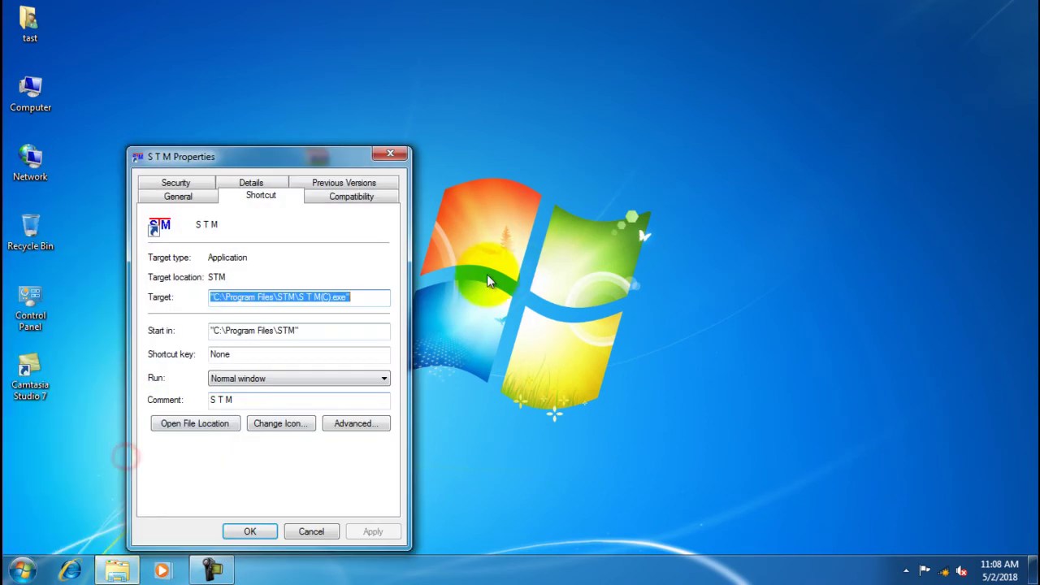
left_click(204, 428)
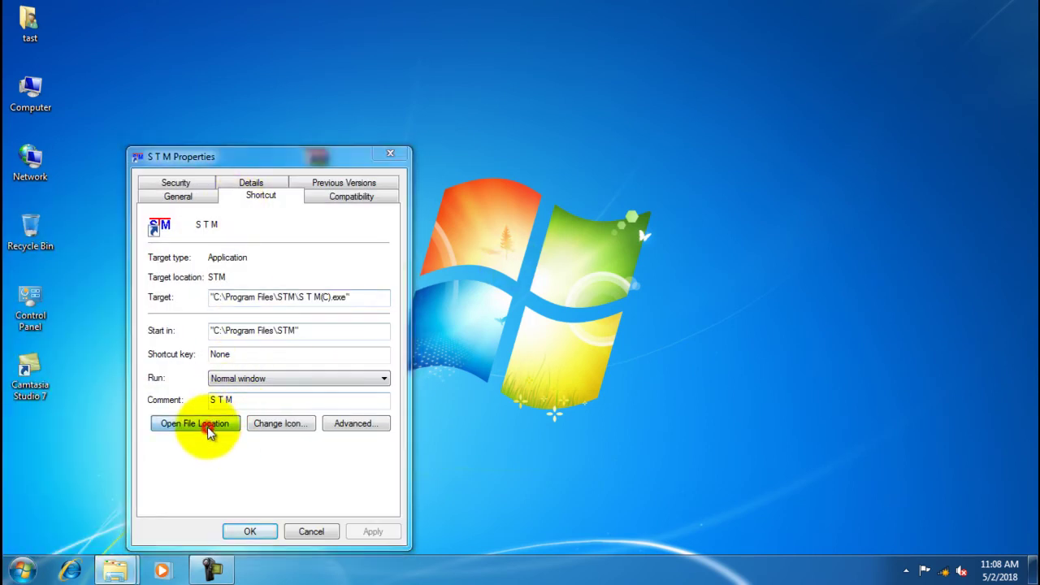
- Set the S T M(C) application to run as administrator, then close its folder and apply and close the shortcut's properties
right_click(542, 183)
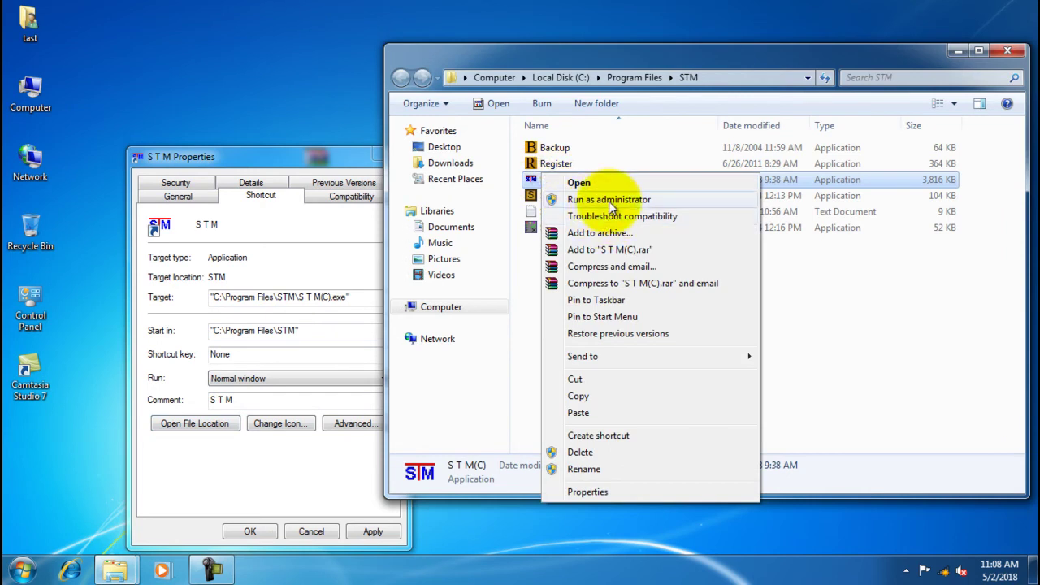
left_click(588, 493)
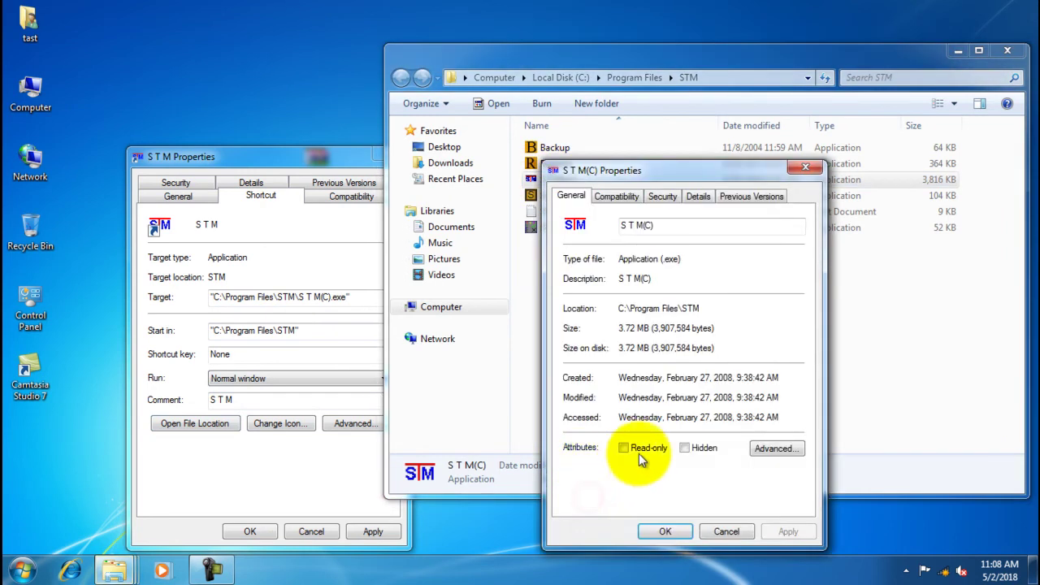
left_click(617, 196)
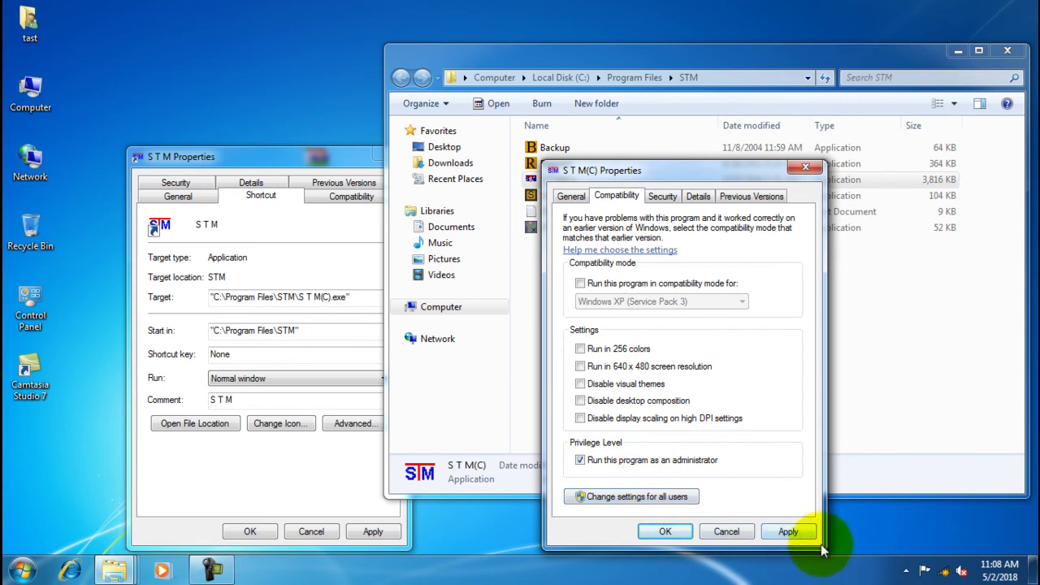
left_click(788, 532)
left_click(655, 531)
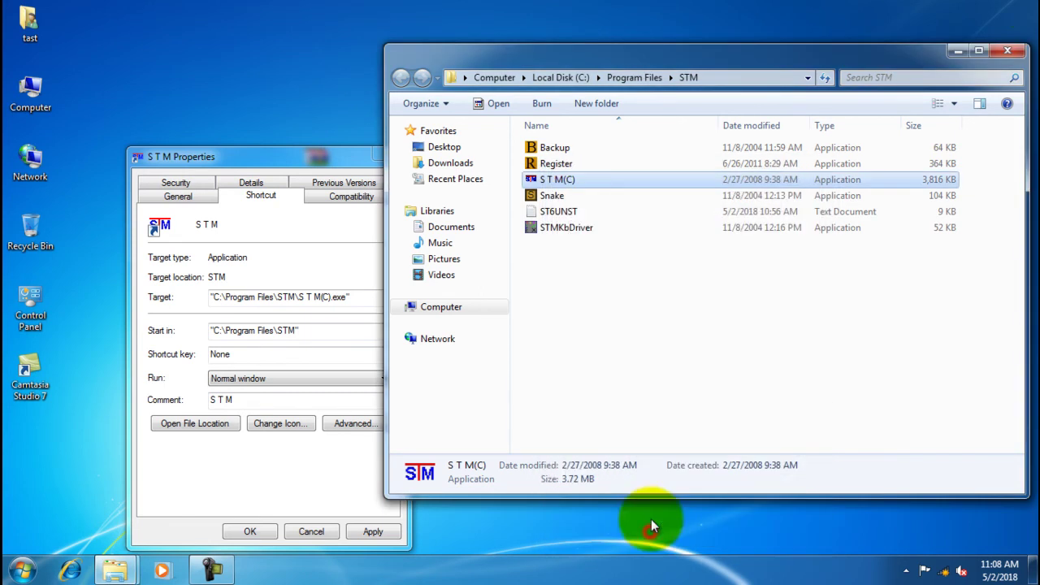
left_click(1008, 50)
left_click(373, 531)
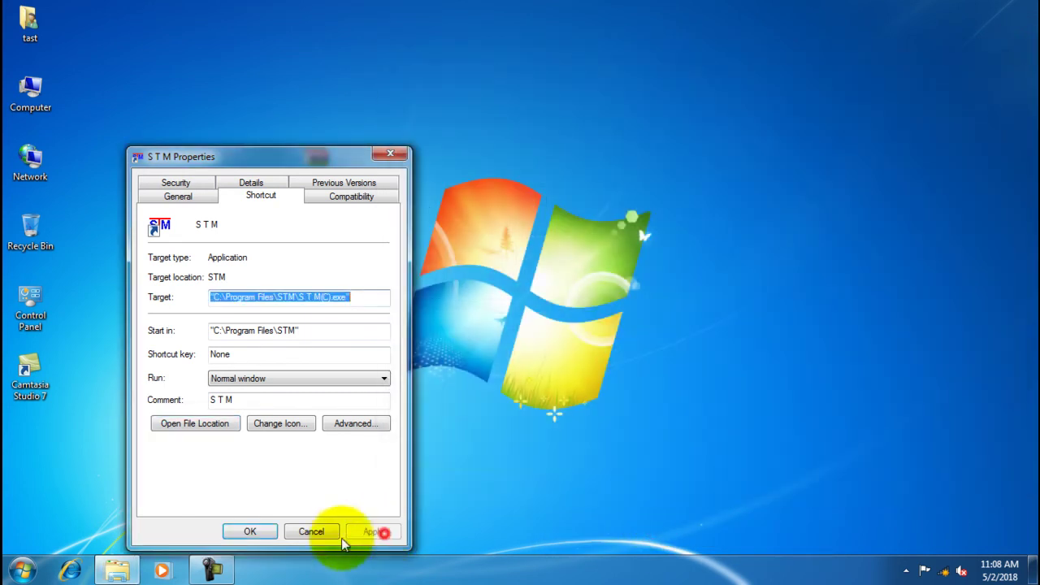
left_click(249, 531)
- Refresh the desktop and launch S T M
right_click(208, 70)
left_click(244, 106)
left_click(22, 570)
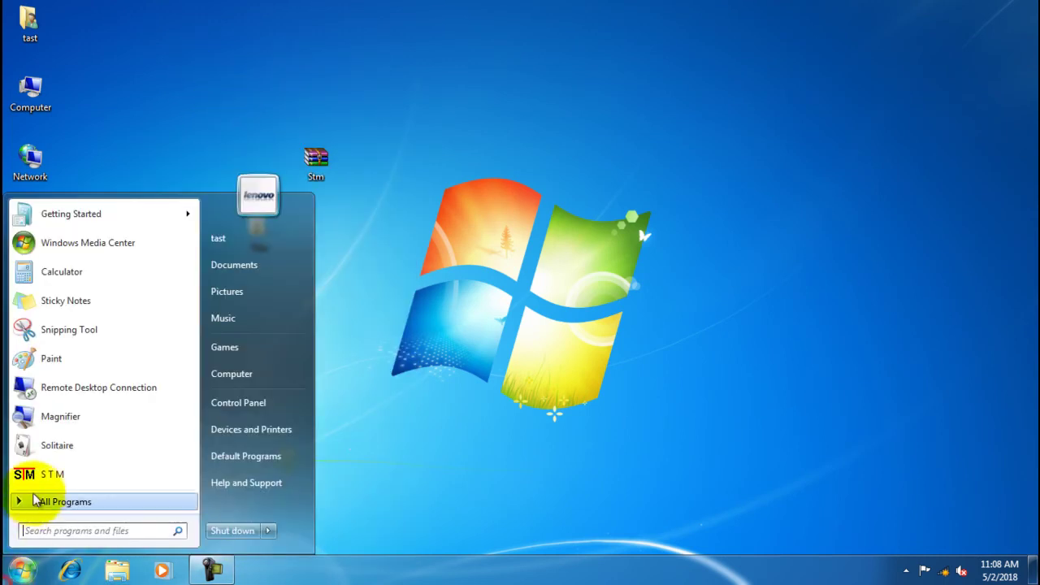
left_click(49, 477)
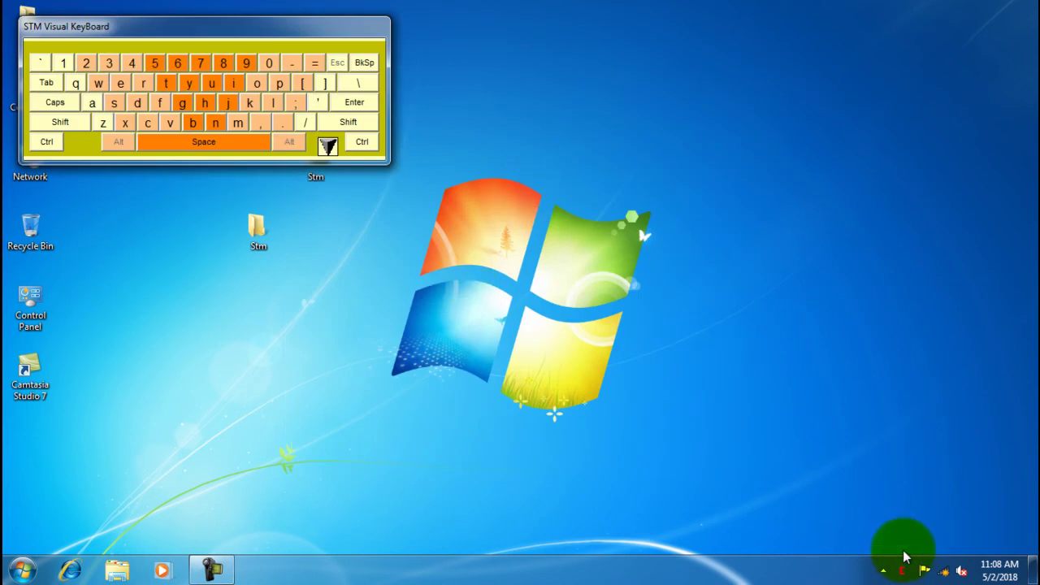
- Switch the STM input language to Bangla to test the visual keyboard
right_click(901, 570)
mouse_move(909, 518)
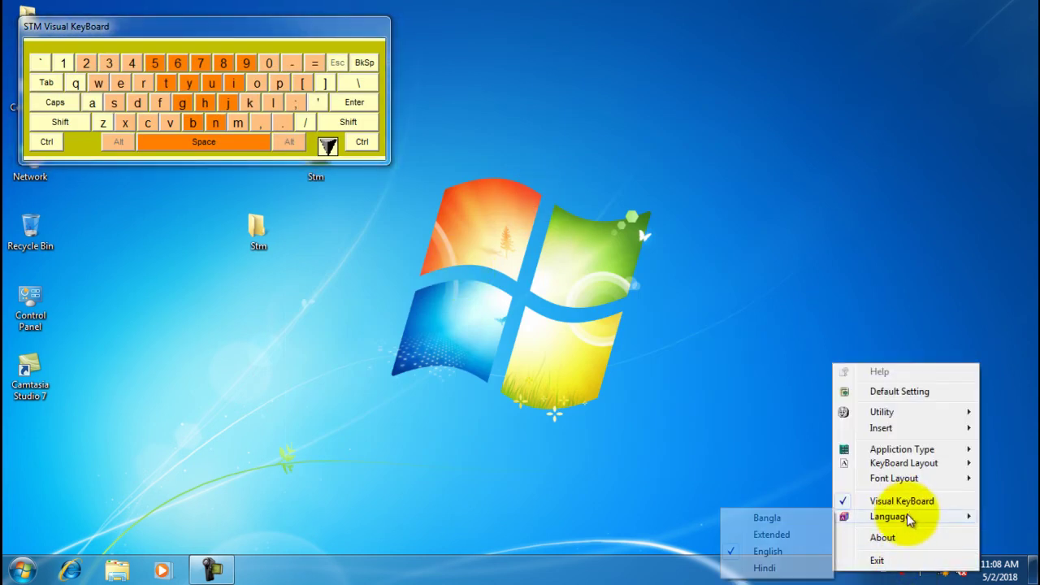
left_click(768, 518)
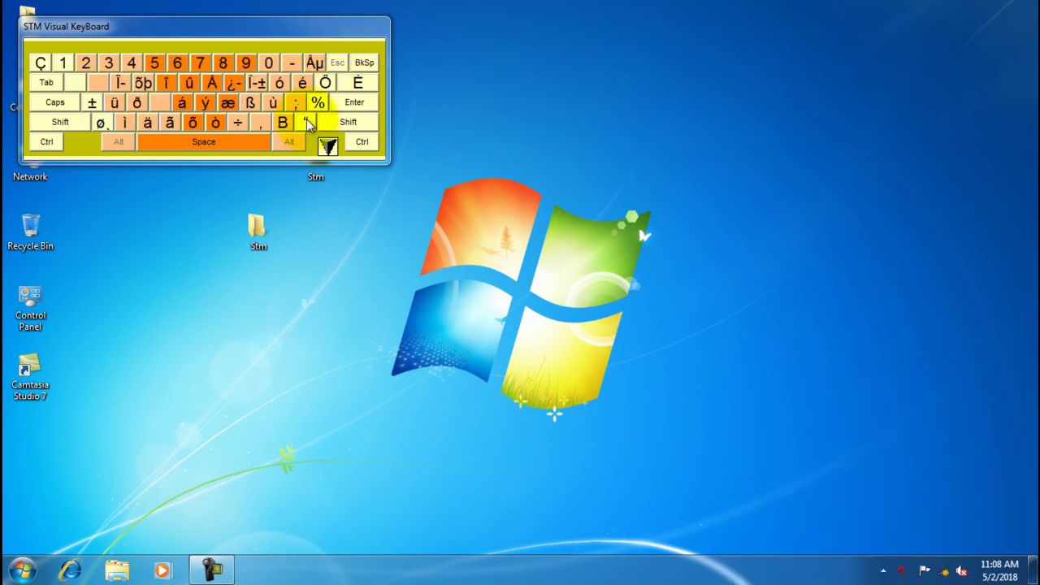
left_click(850, 343)
- Exit STM, refresh the desktop and restart Windows
right_click(901, 574)
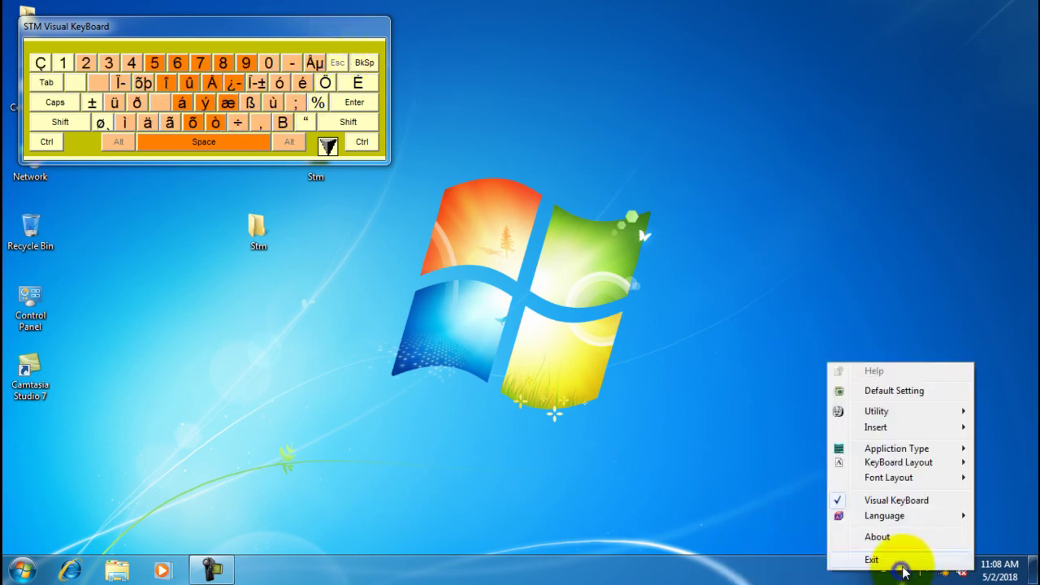
left_click(894, 557)
right_click(687, 287)
left_click(738, 332)
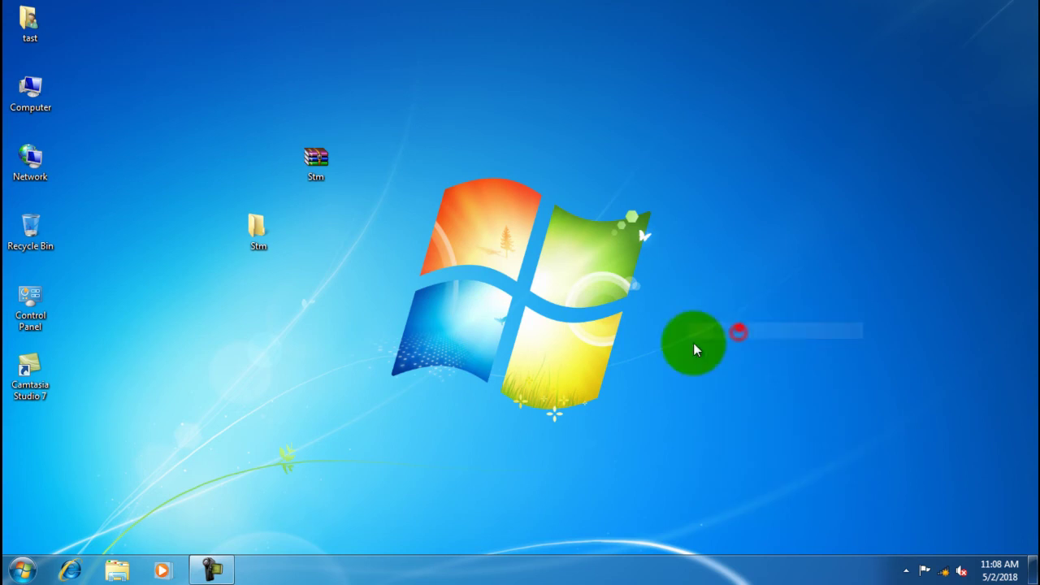
left_click(21, 570)
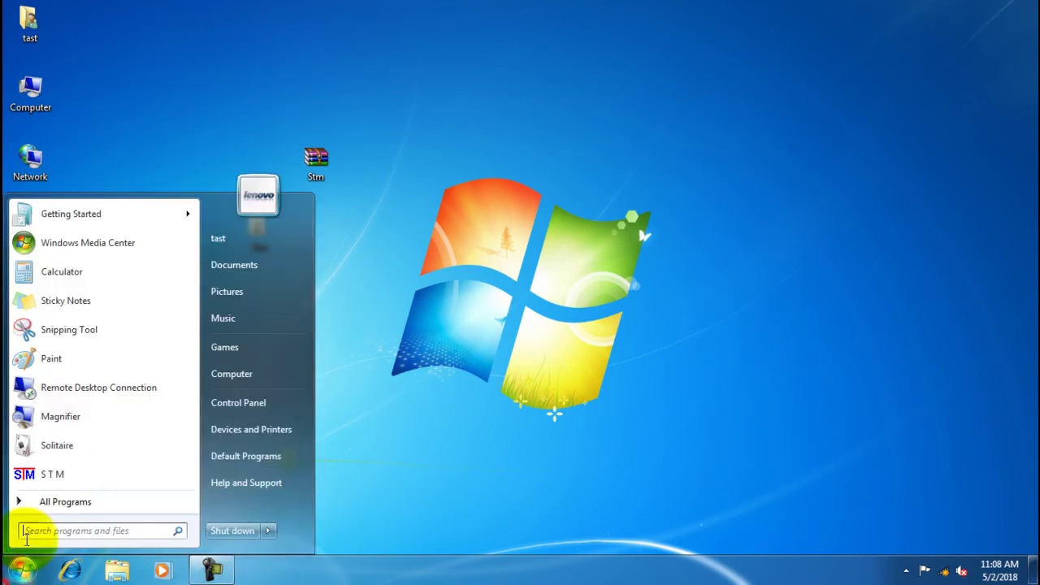
mouse_move(271, 529)
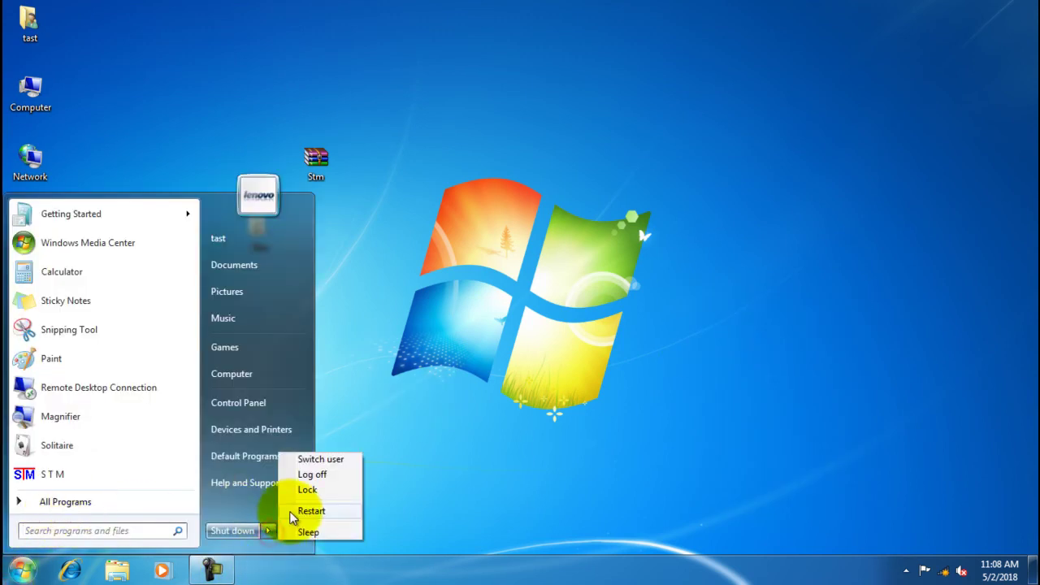
left_click(308, 511)
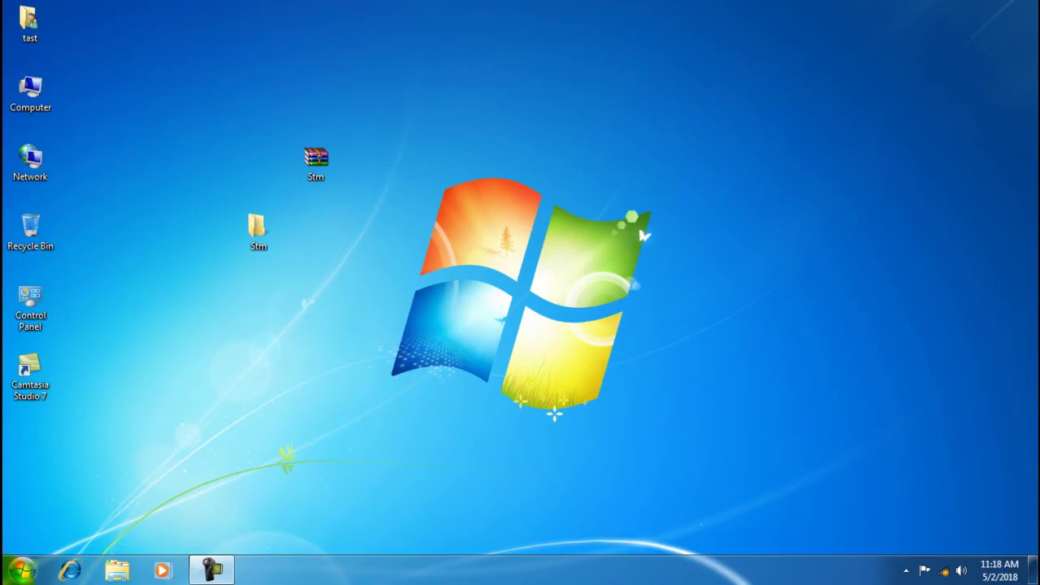
- Launch S T M from the S T M ver 3.5 program group
left_click(21, 571)
left_click(81, 502)
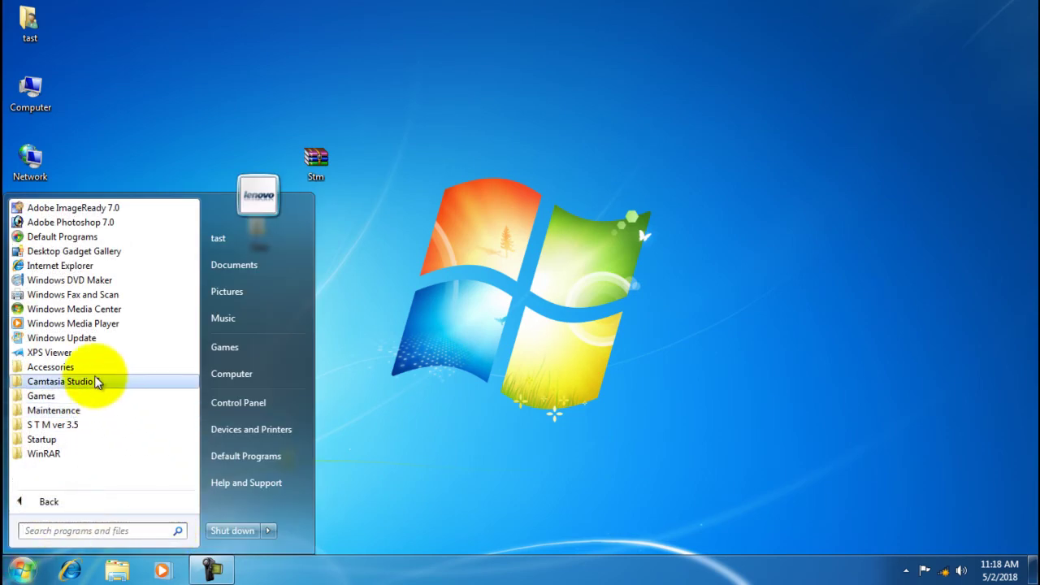
left_click(85, 425)
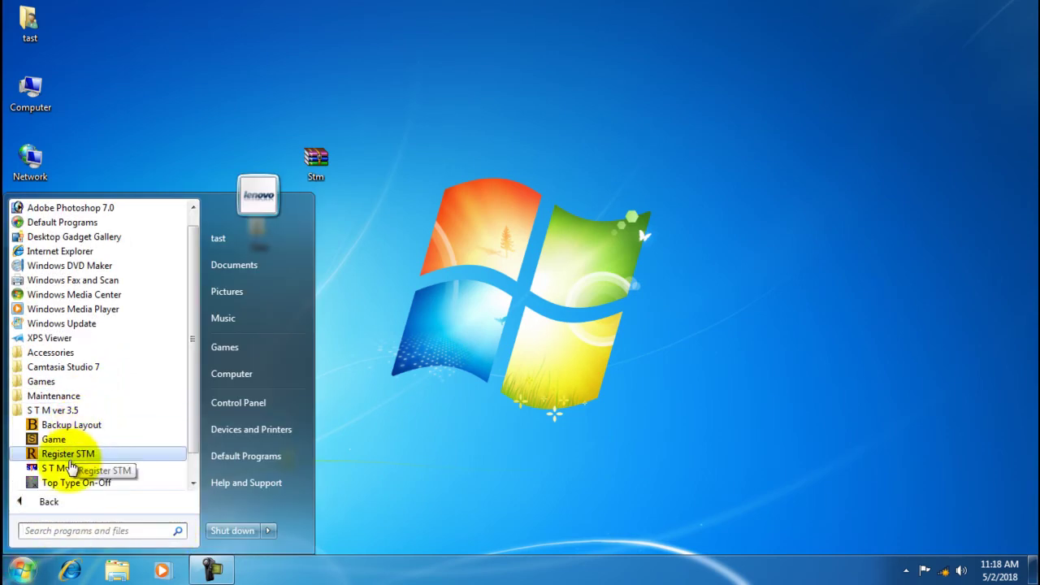
left_click(71, 469)
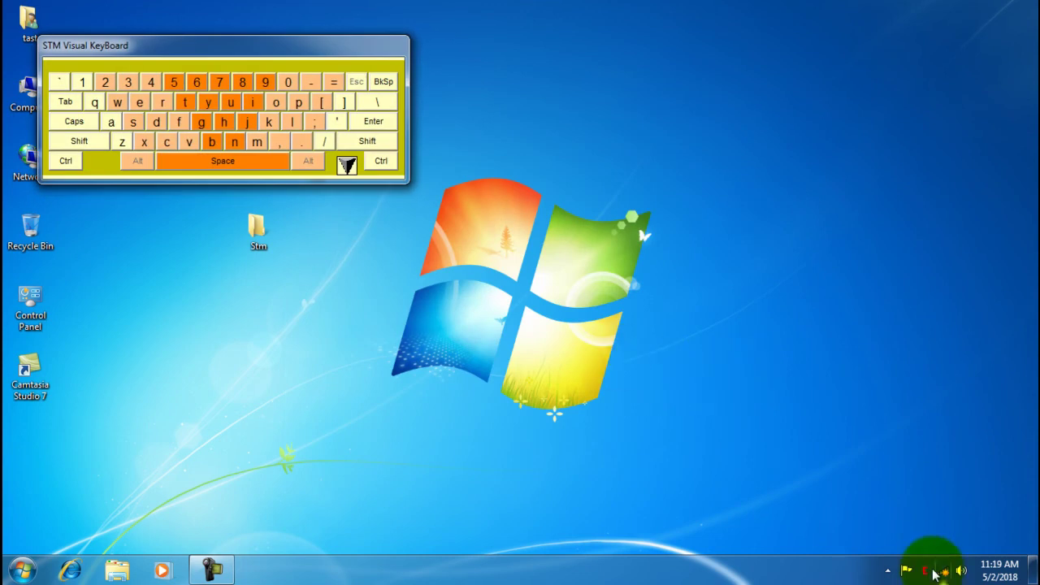
- Examine STM's application types, Bangla keyboard layouts and Bangla font layouts
right_click(931, 574)
left_click(918, 439)
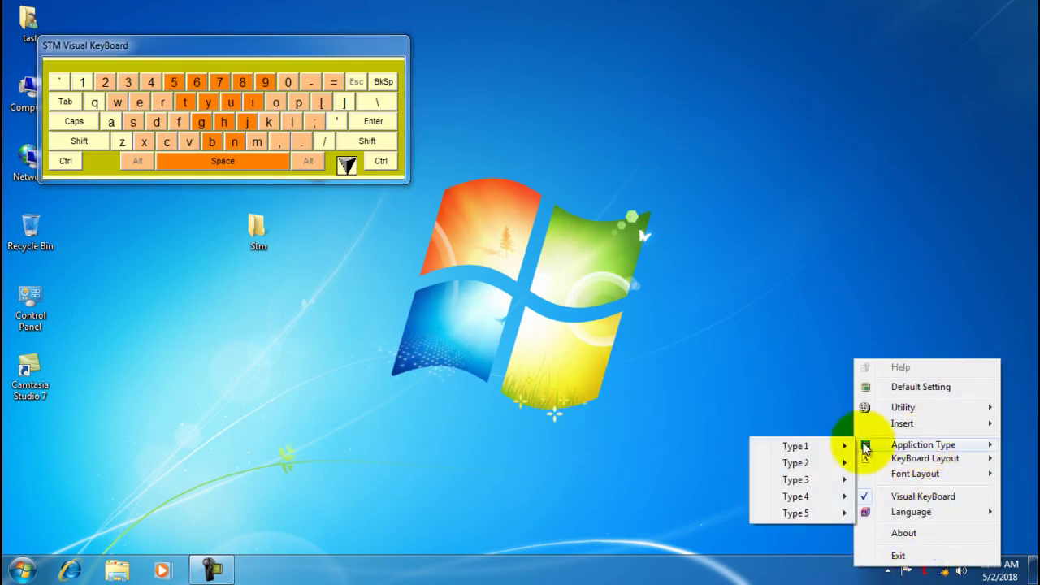
mouse_move(916, 460)
left_click(792, 460)
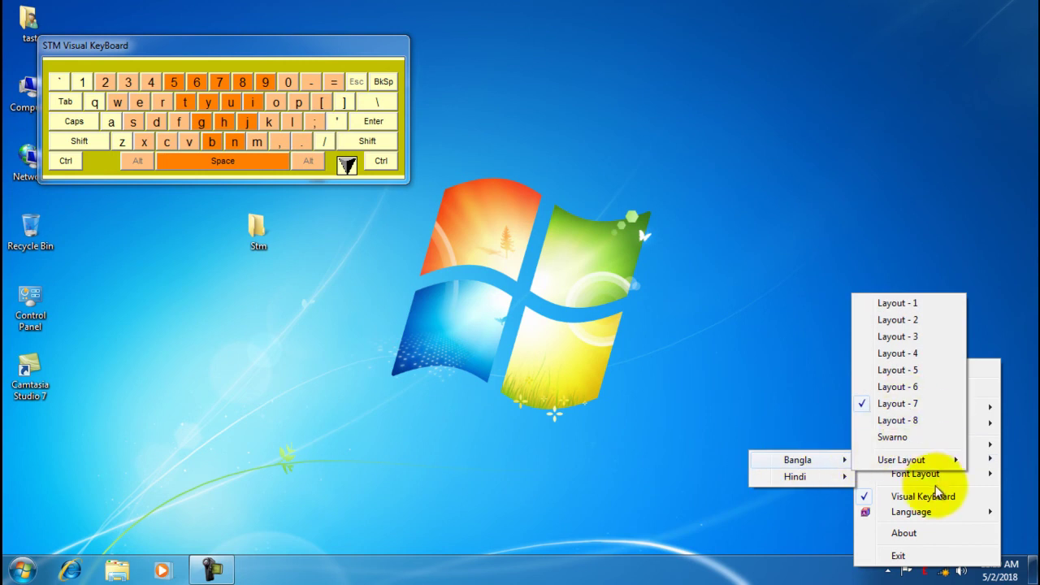
mouse_move(910, 476)
left_click(812, 474)
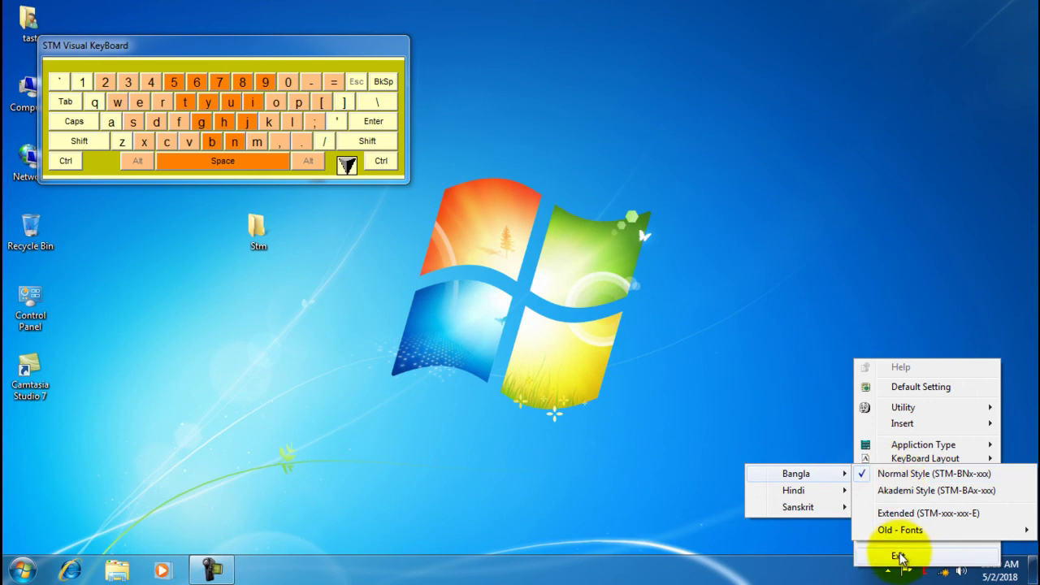
- Switch the STM input language to Bangla and move the STM Visual KeyBoard to the upper-right area of the desktop
mouse_move(933, 514)
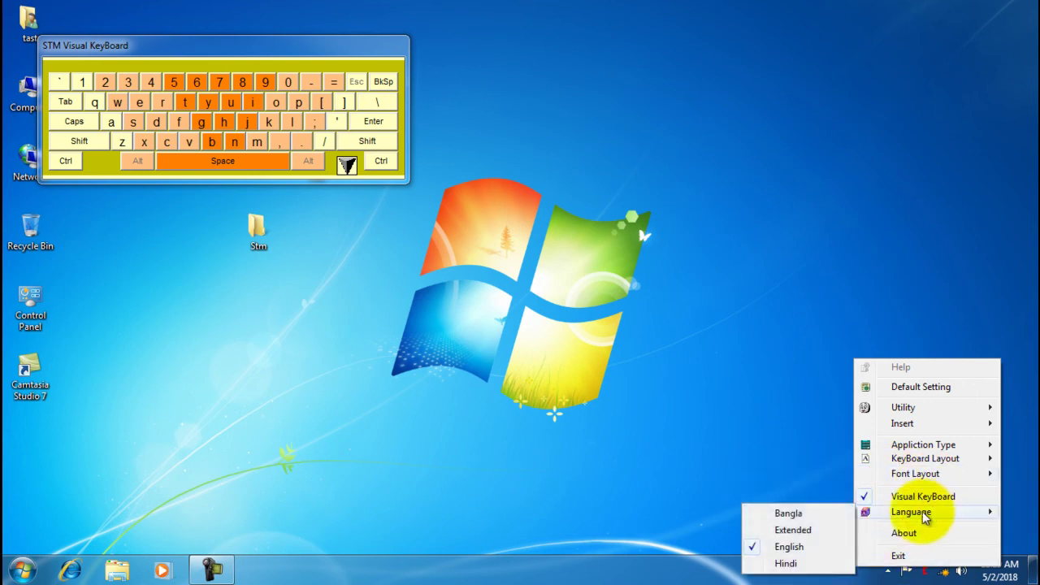
left_click(785, 514)
left_click_drag(228, 56, 790, 128)
left_click(263, 425)
- Launch Adobe Photoshop 7.0 and fit its main window to the left half of the desktop, uncovering the STM Visual KeyBoard
key("super")
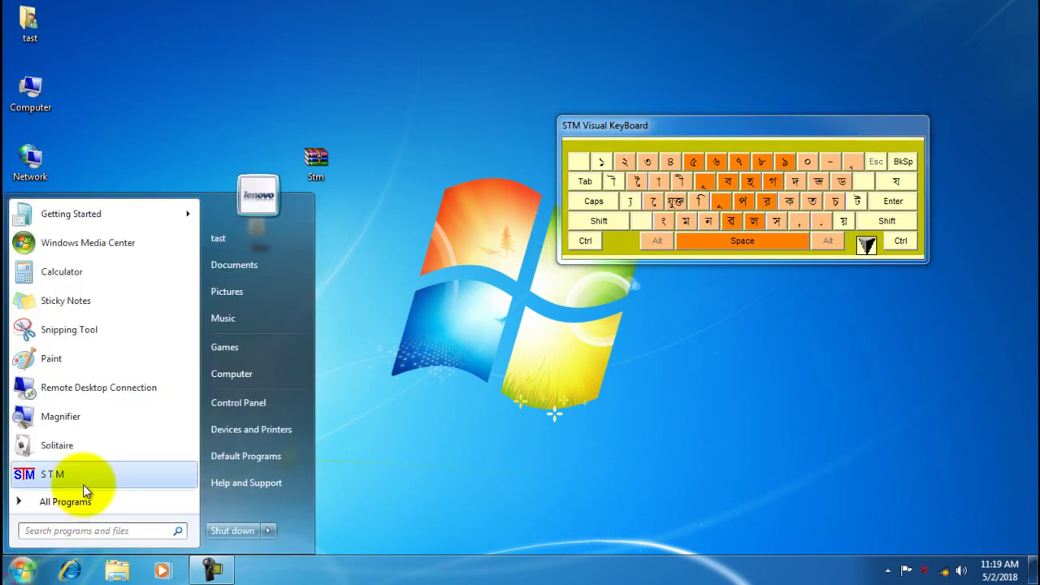
left_click(72, 500)
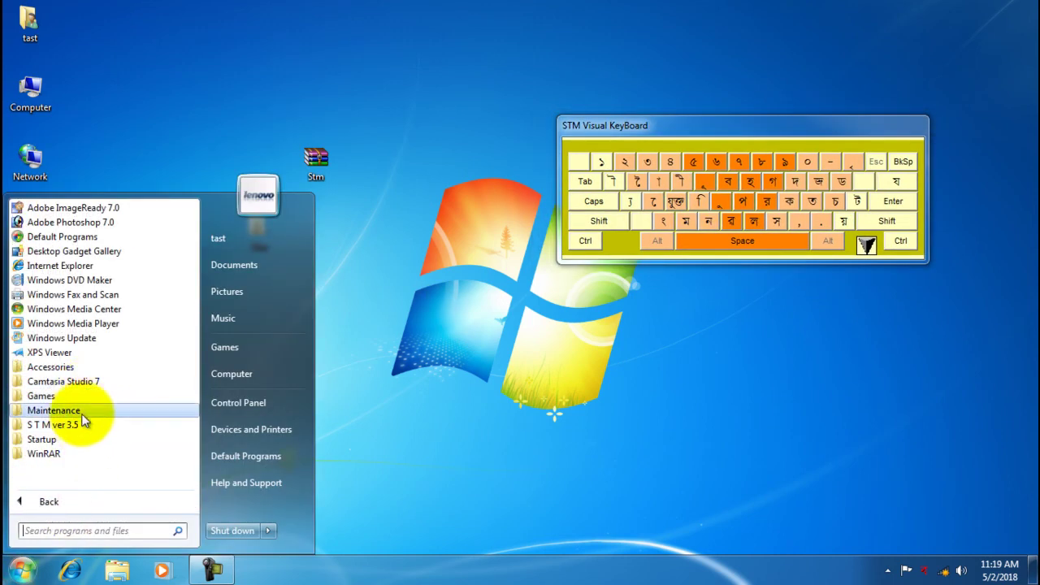
left_click(89, 222)
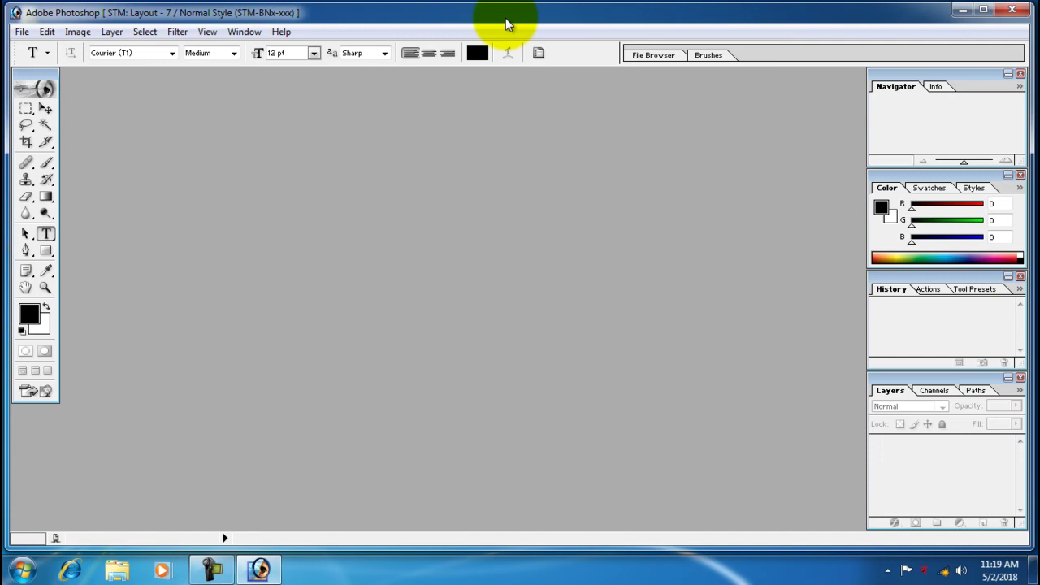
left_click_drag(541, 19, 57, 183)
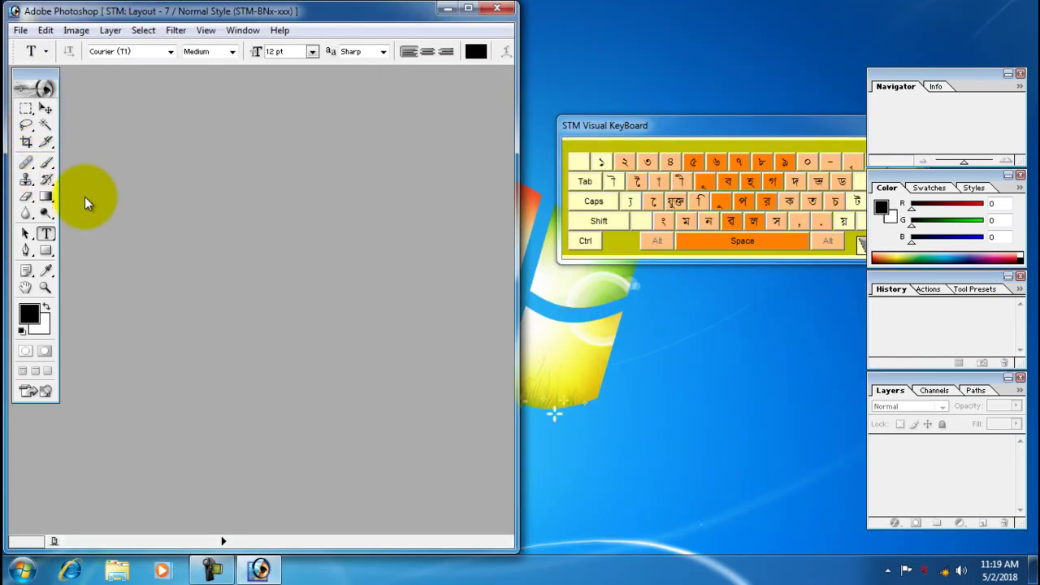
key("ctrl+n")
key("Return")
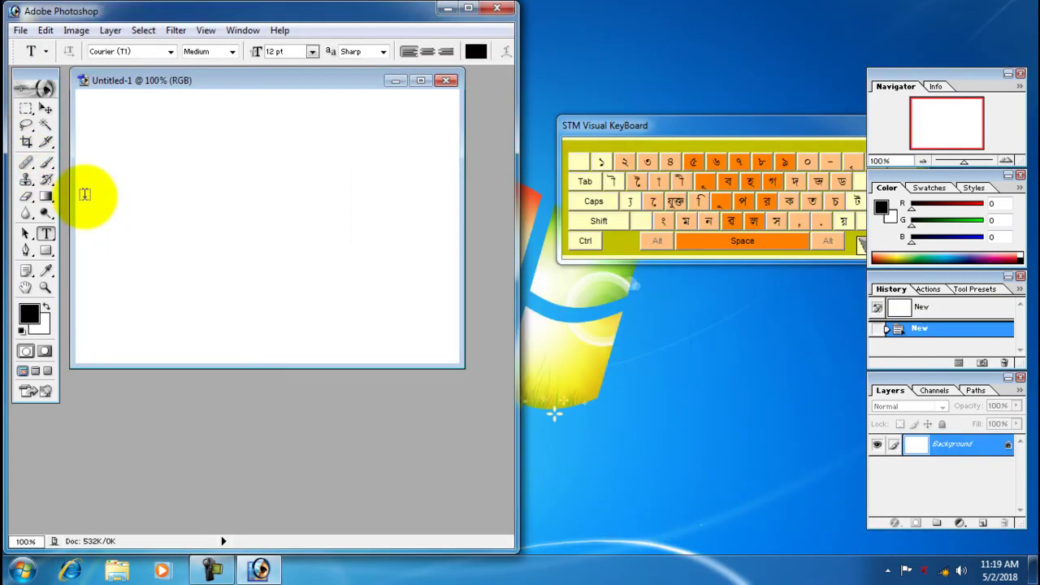
left_click(138, 136)
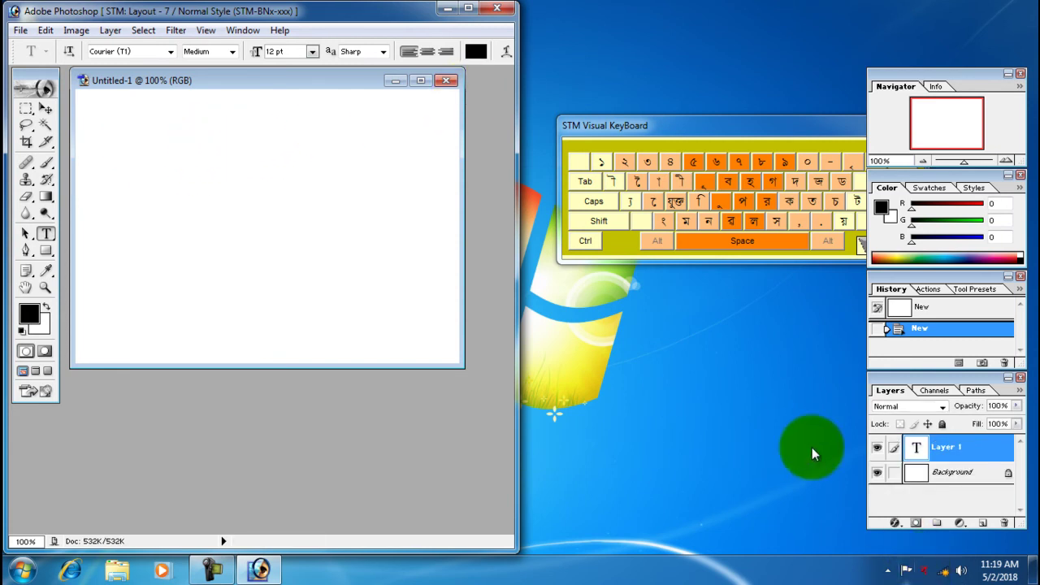
left_click(446, 80)
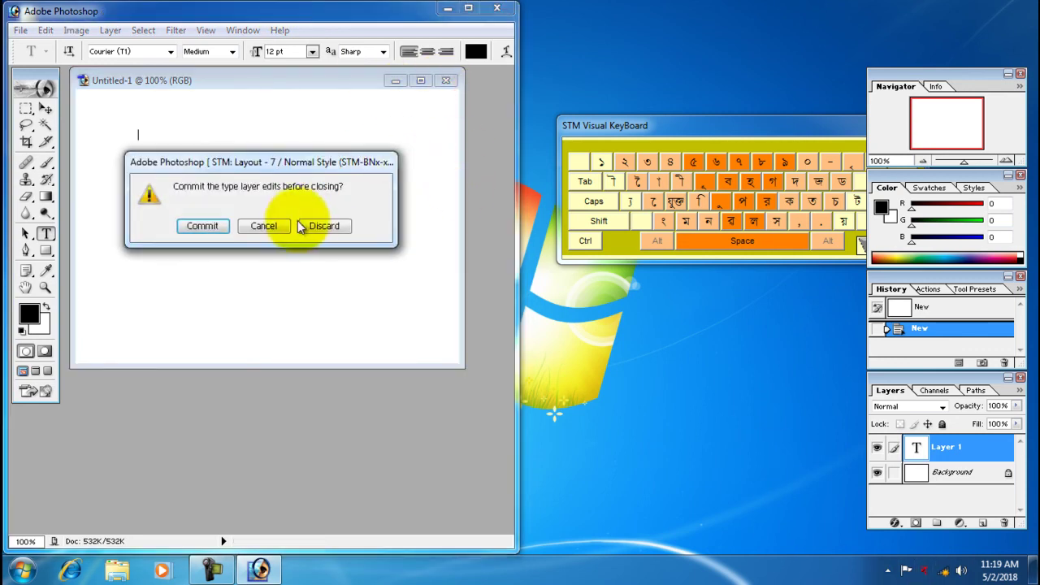
left_click(332, 226)
- Open STM's default settings and enable Auto Font Change
right_click(925, 570)
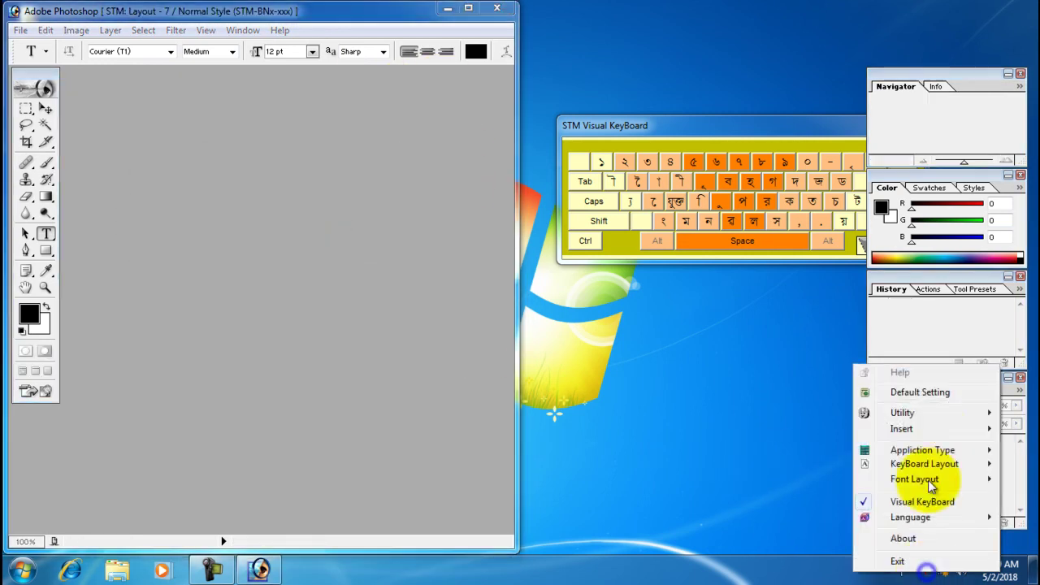
left_click(930, 395)
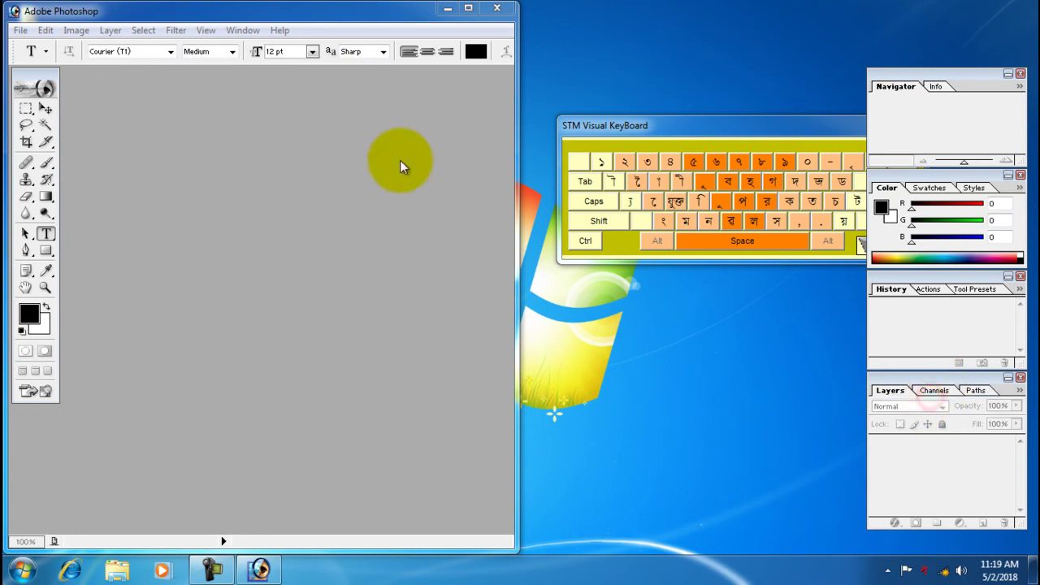
left_click(436, 173)
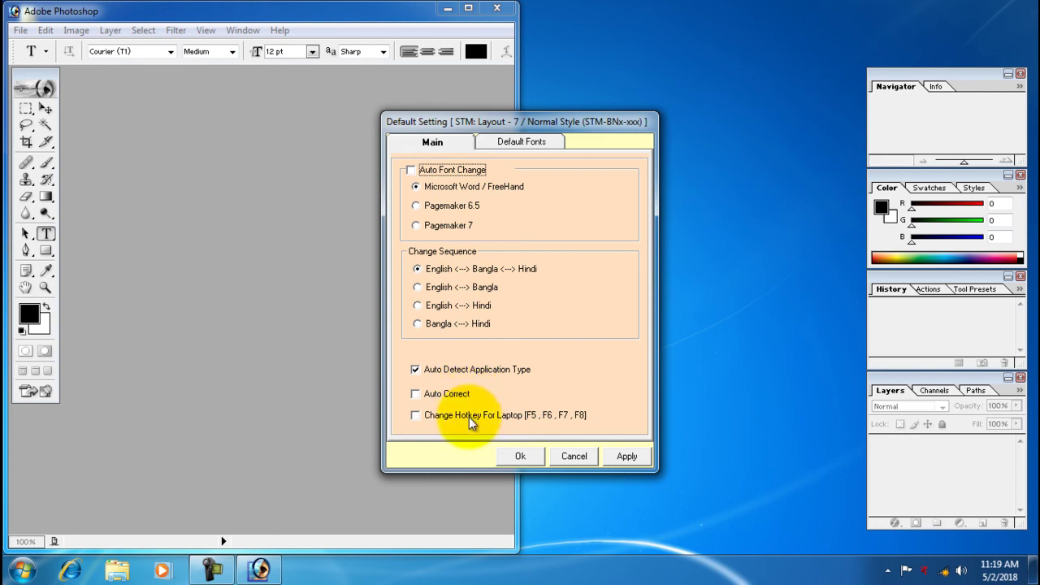
left_click(520, 143)
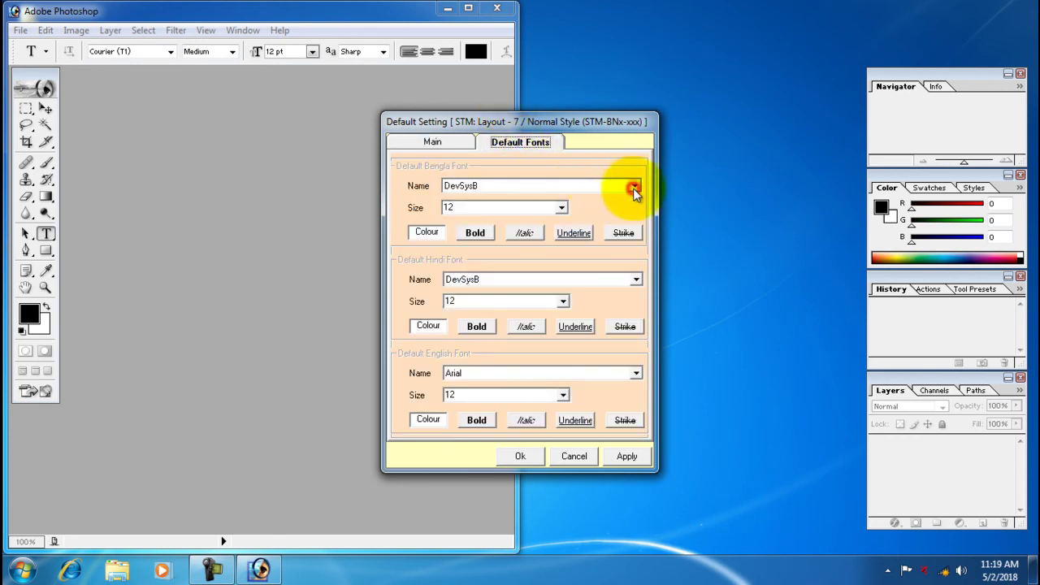
left_click(432, 142)
left_click(445, 170)
- Set STM's default Bengla font to STM-BNT-Arjun, apply it and close the default settings
left_click(497, 141)
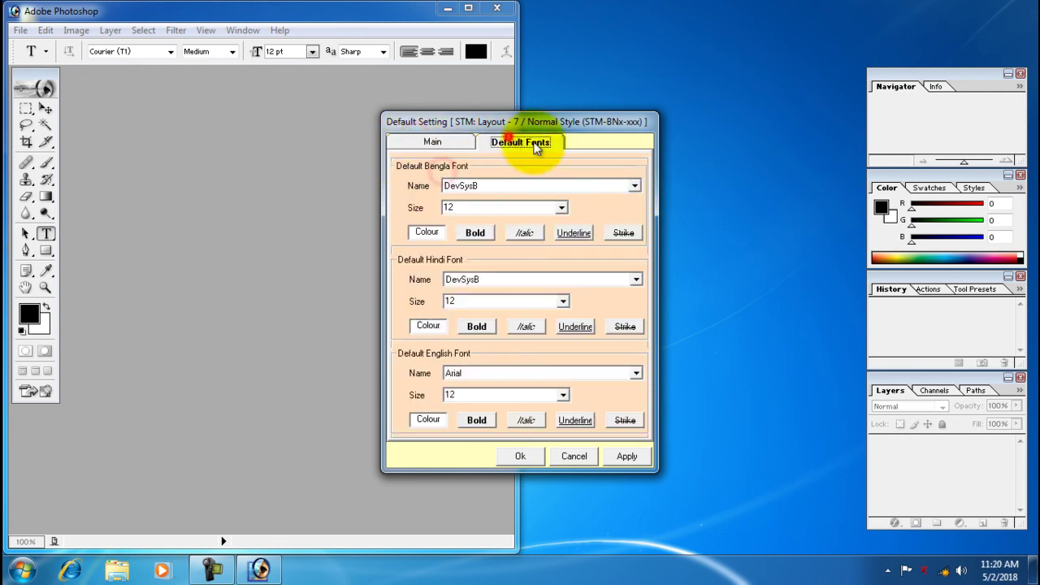
left_click(634, 185)
scroll(585, 229, "down", 20)
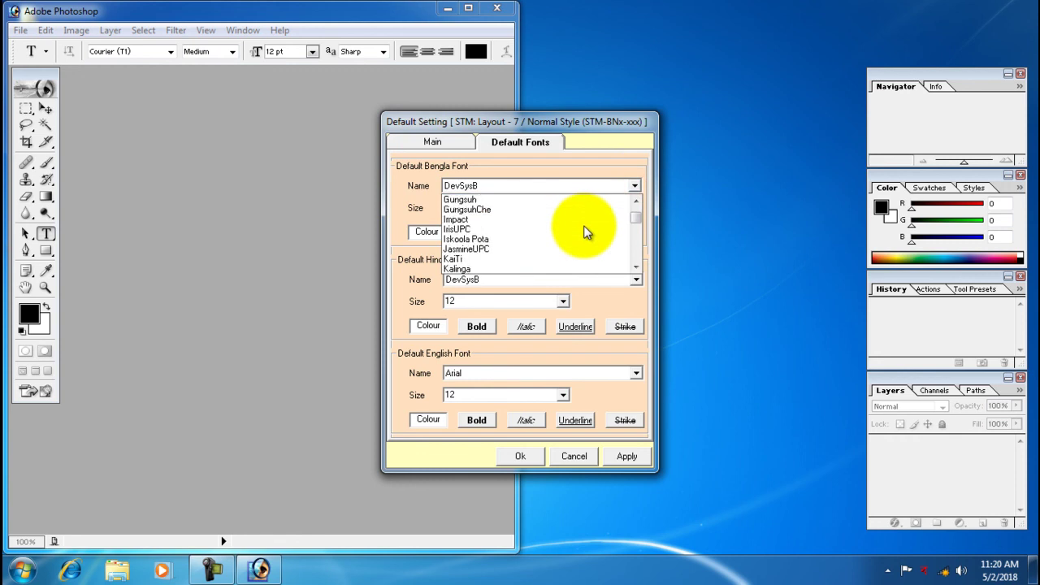
scroll(585, 231, "down", 20)
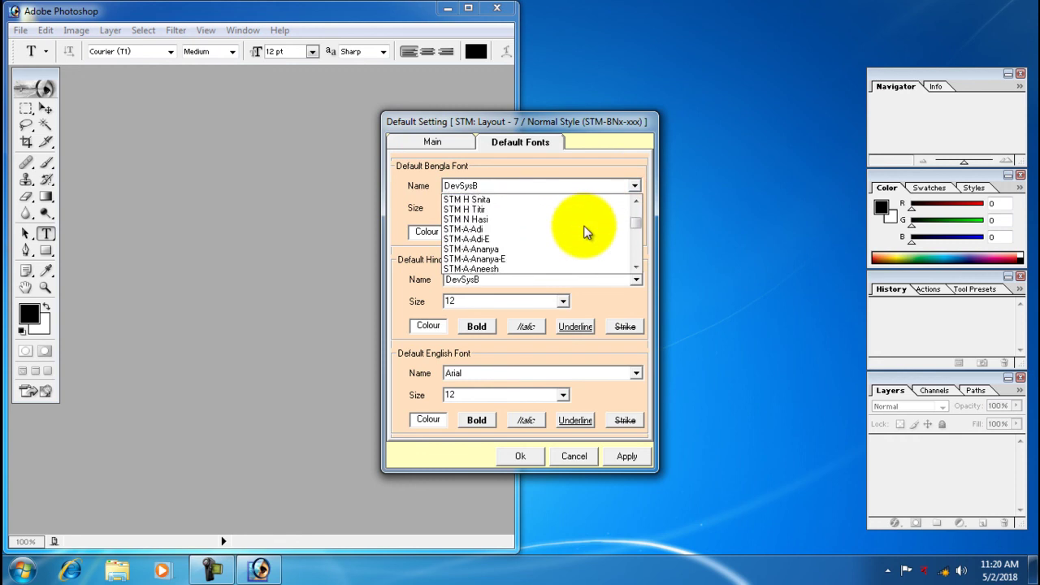
scroll(585, 231, "down", 20)
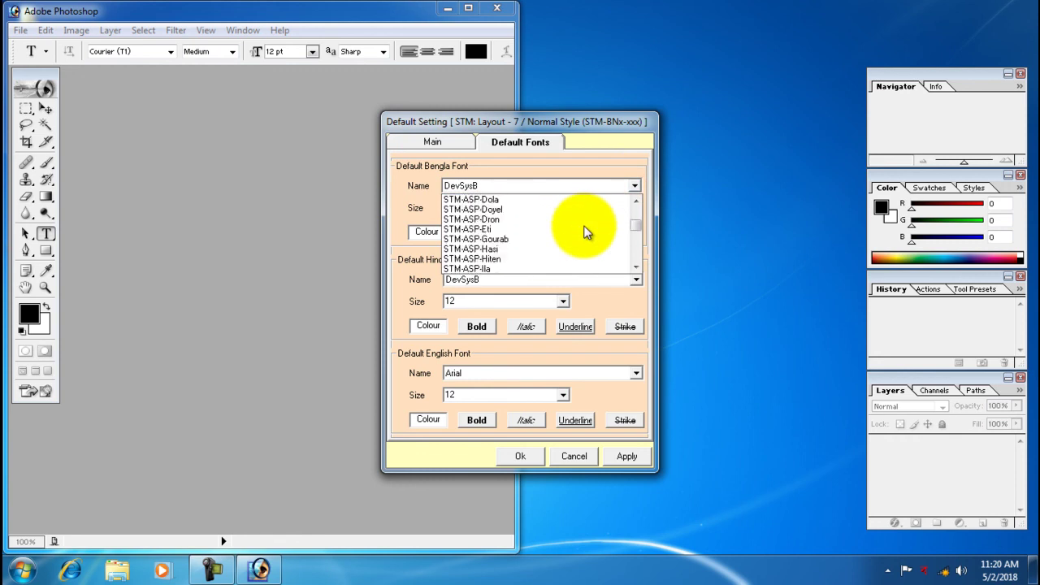
scroll(585, 231, "down", 20)
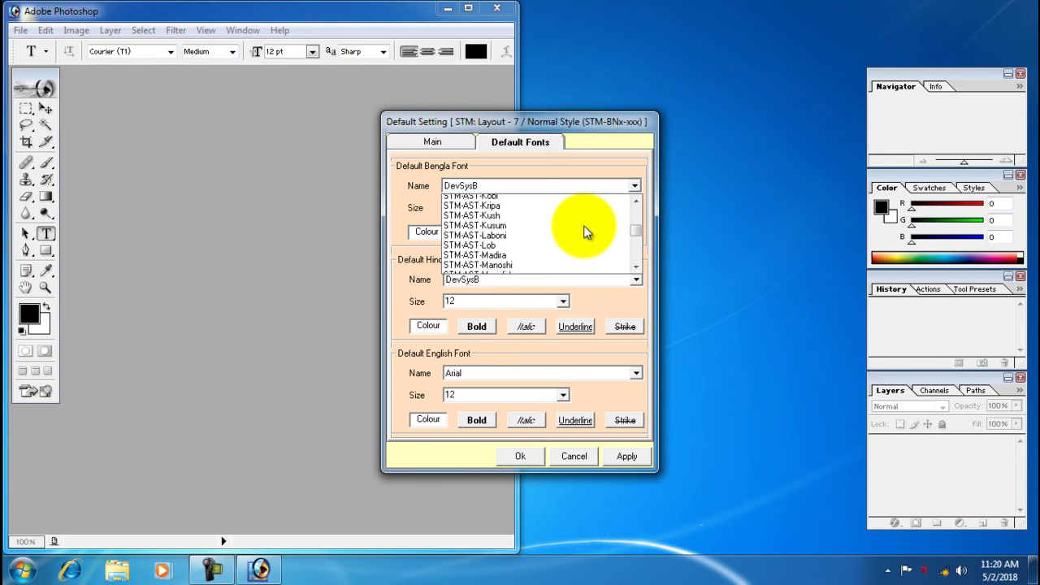
scroll(585, 231, "down", 20)
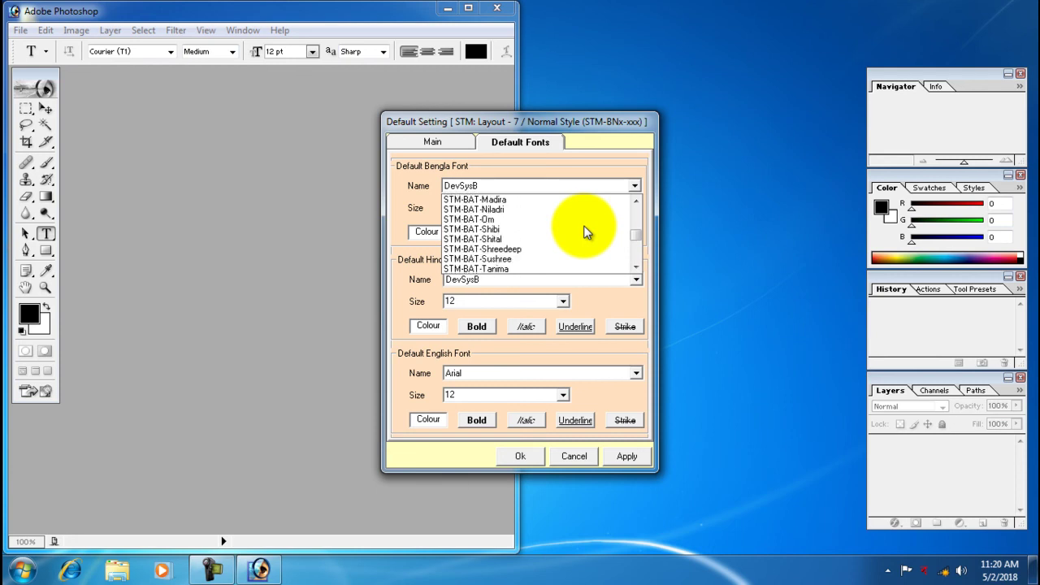
scroll(585, 232, "down", 20)
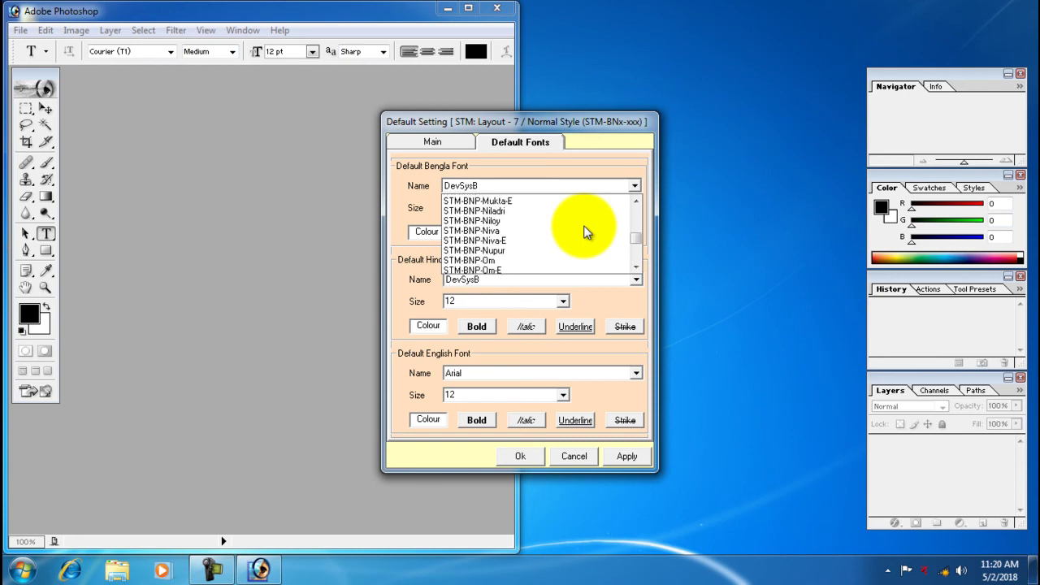
scroll(585, 231, "down", 3)
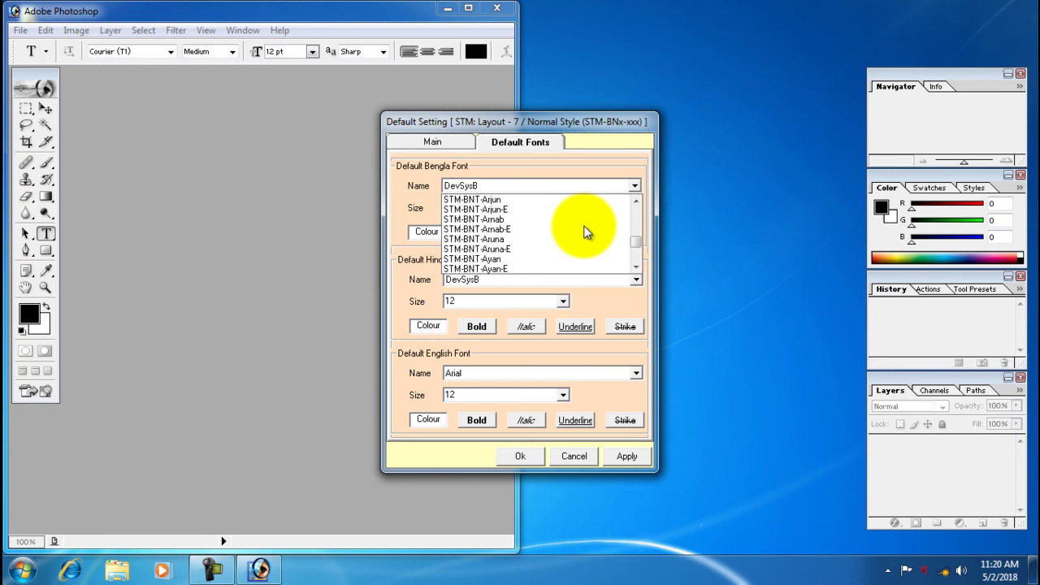
left_click(478, 200)
left_click(615, 456)
left_click(432, 142)
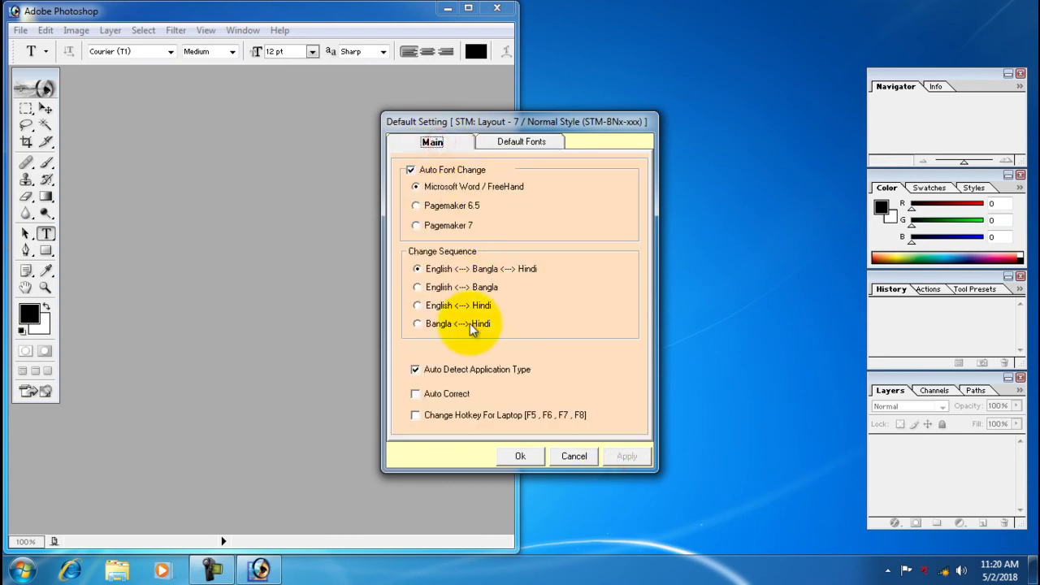
left_click(516, 456)
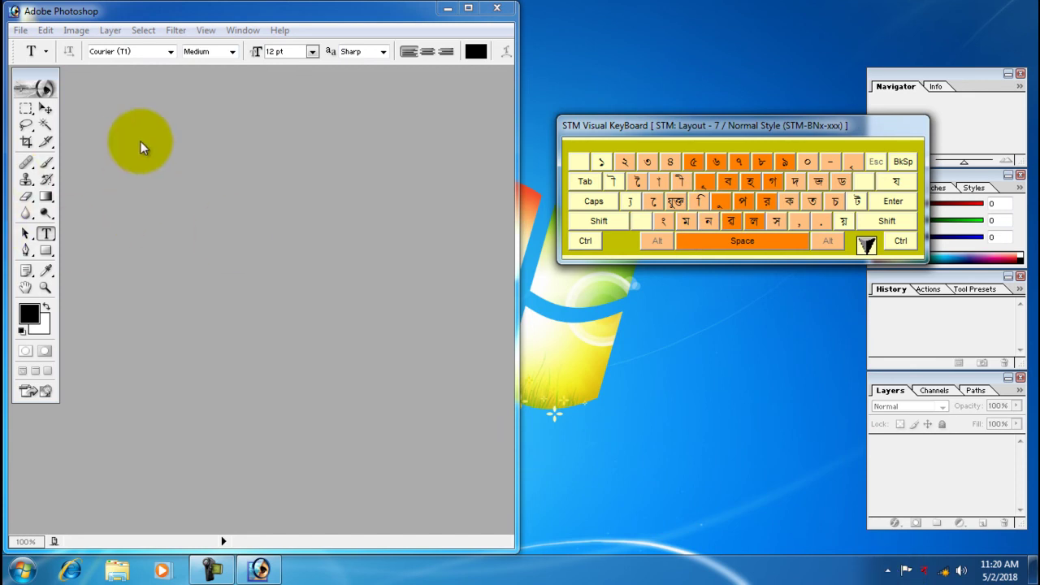
- Create a new Photoshop document with the default settings and start a text line in the canvas's upper-left area
left_click(197, 13)
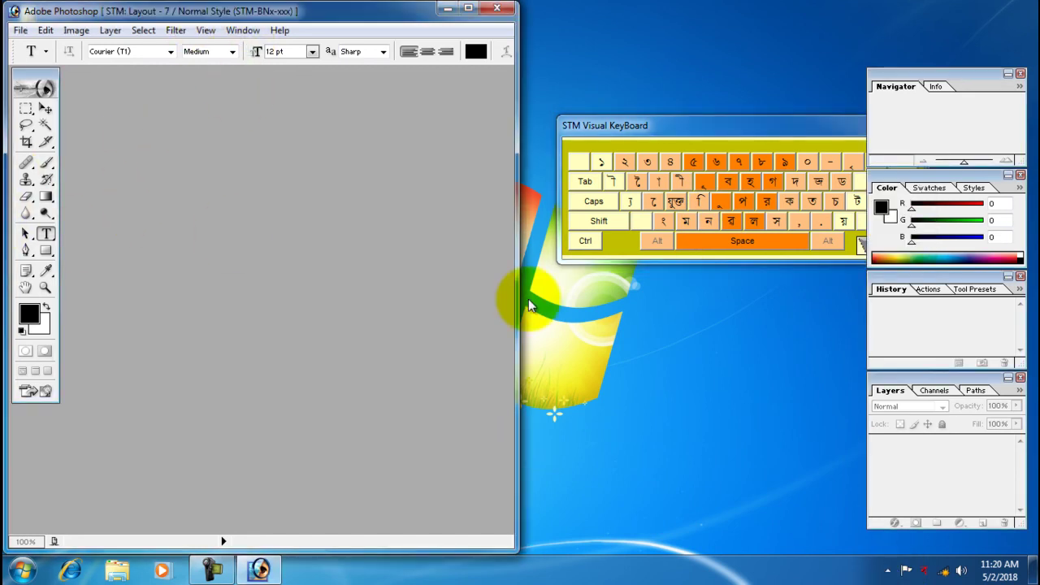
key("ctrl+n")
key("Return")
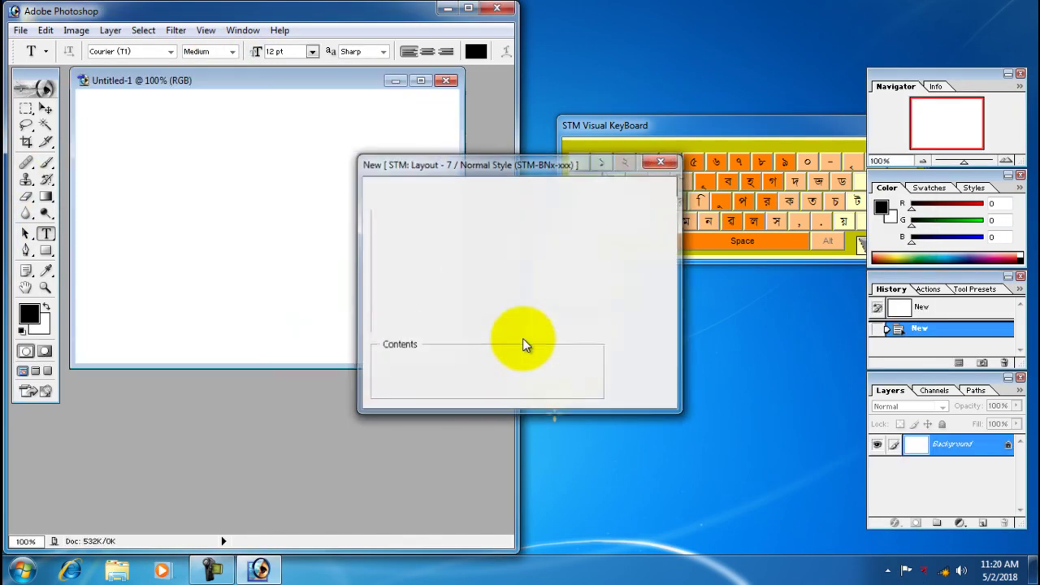
left_click(157, 147)
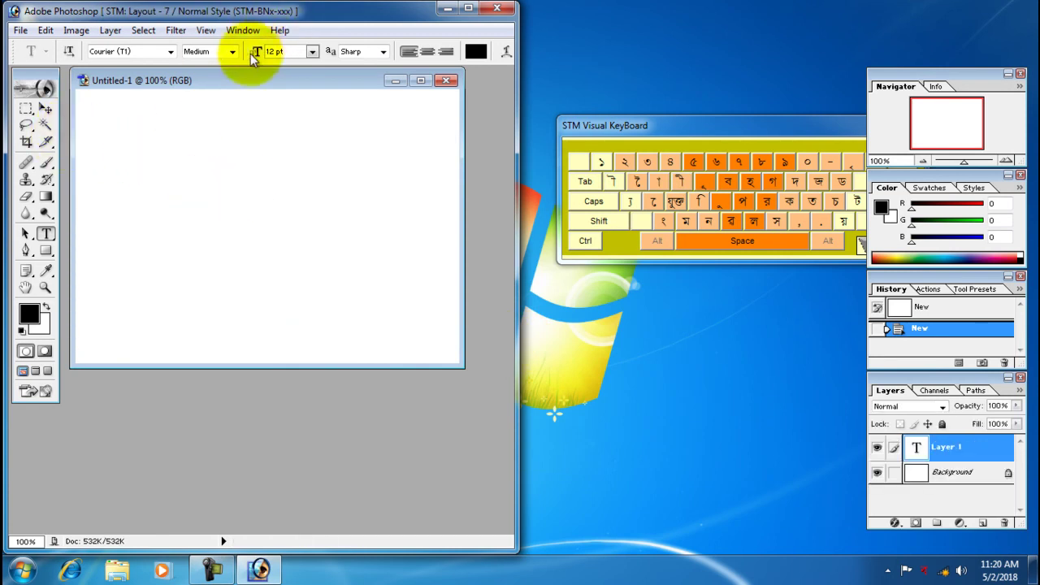
- Set the text's font to STM-BAT-Arjun and its size to 36 pt
left_click(170, 51)
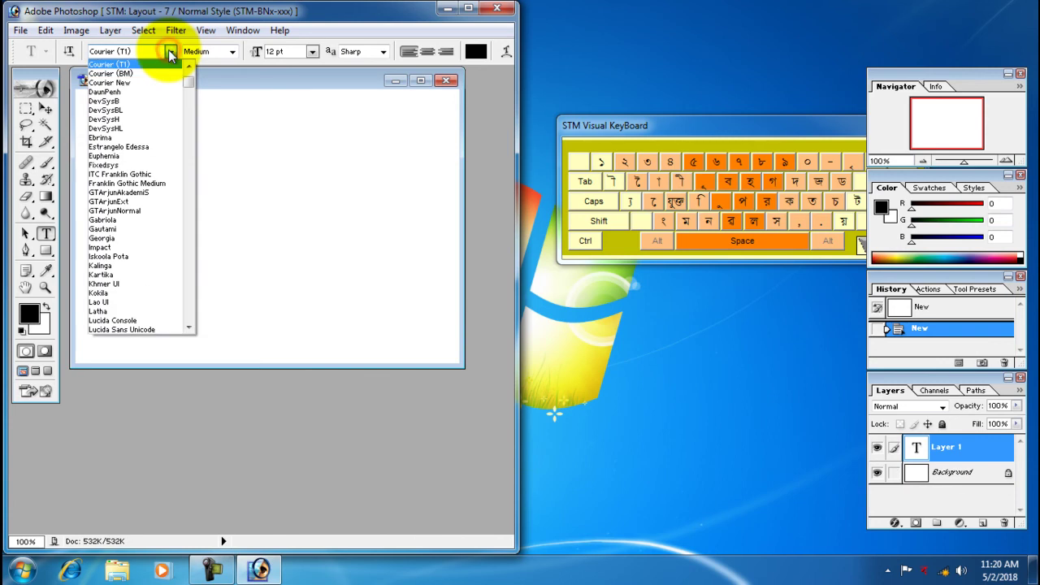
scroll(166, 256, "down", 5)
scroll(161, 253, "down", 10)
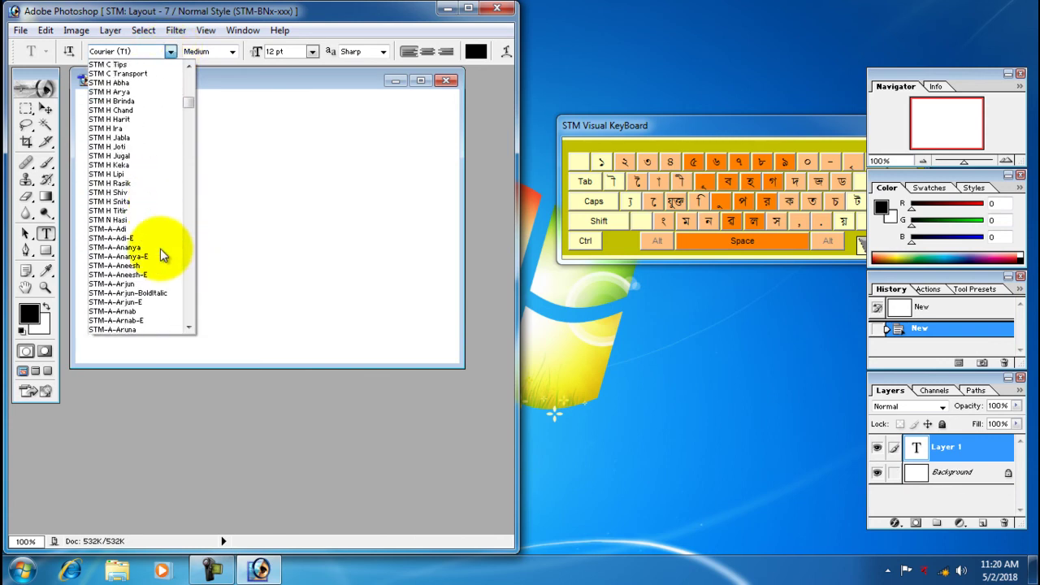
scroll(160, 255, "down", 10)
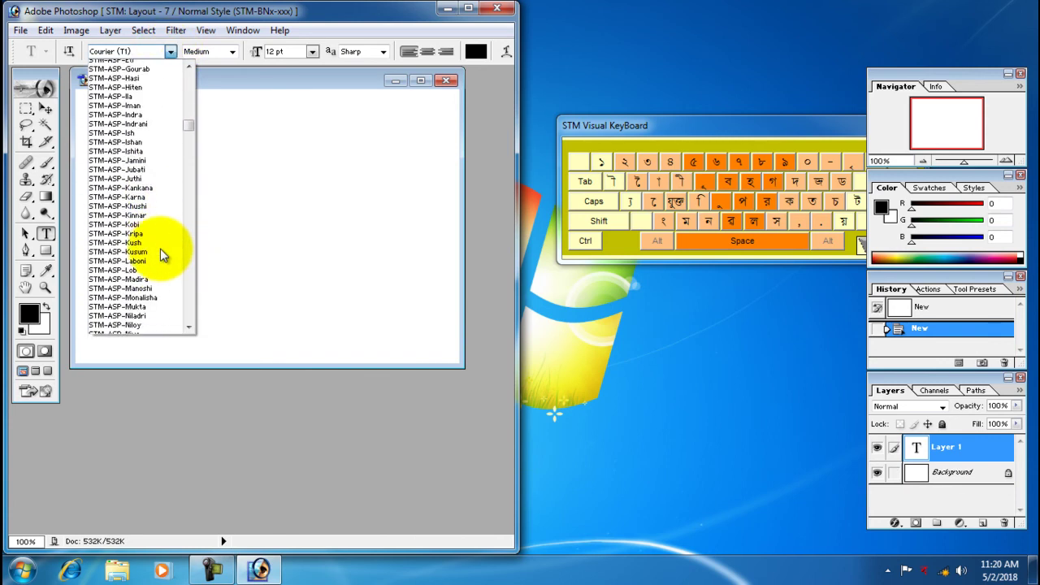
scroll(160, 257, "down", 10)
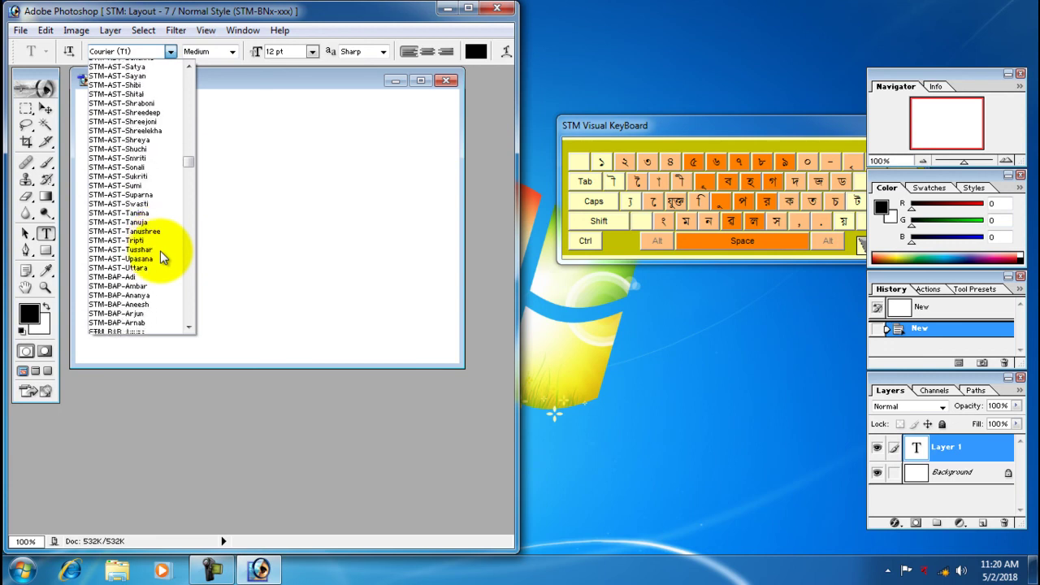
scroll(160, 256, "down", 10)
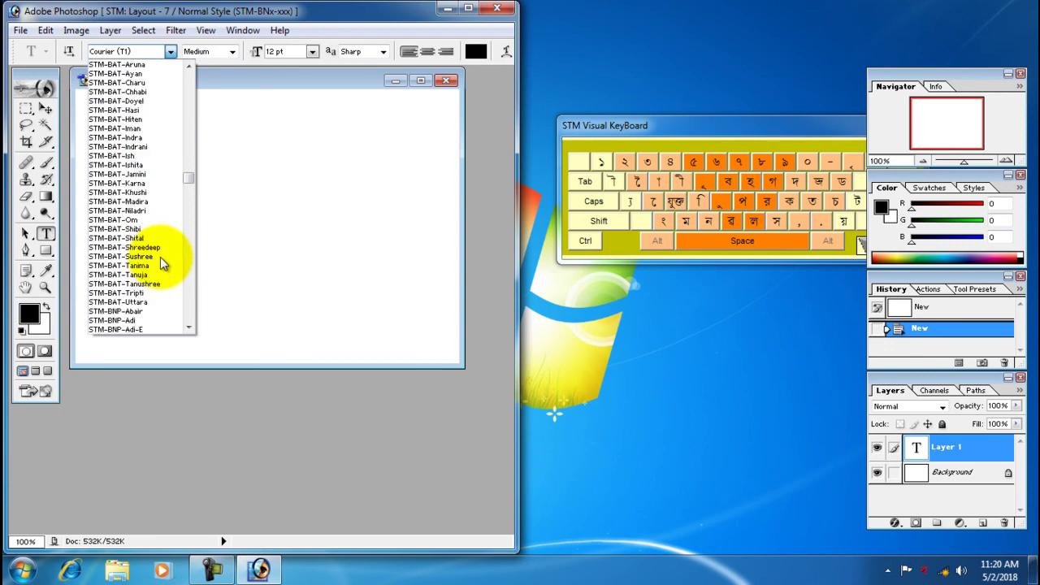
scroll(160, 256, "up", 4)
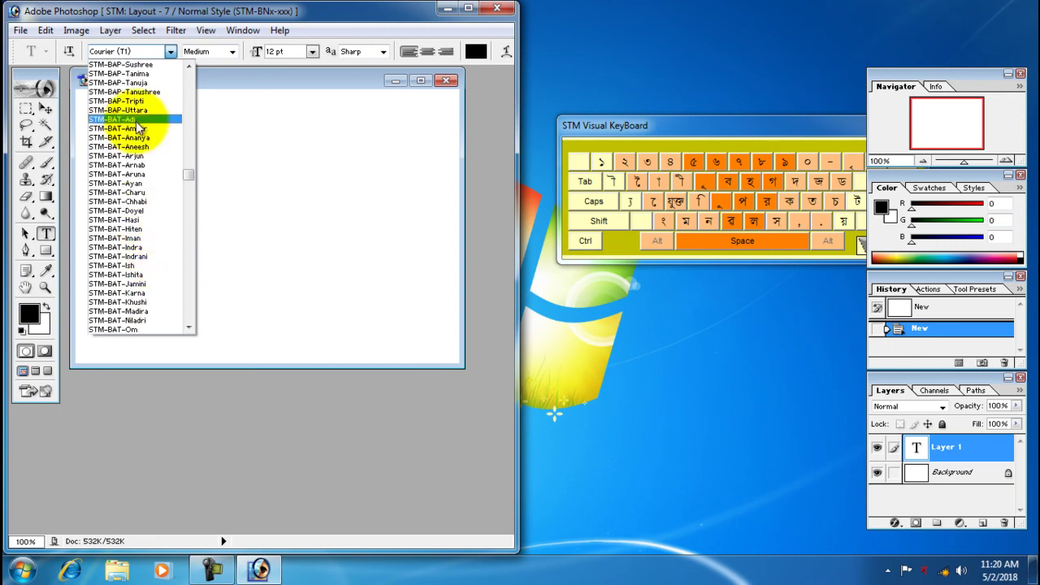
left_click(146, 155)
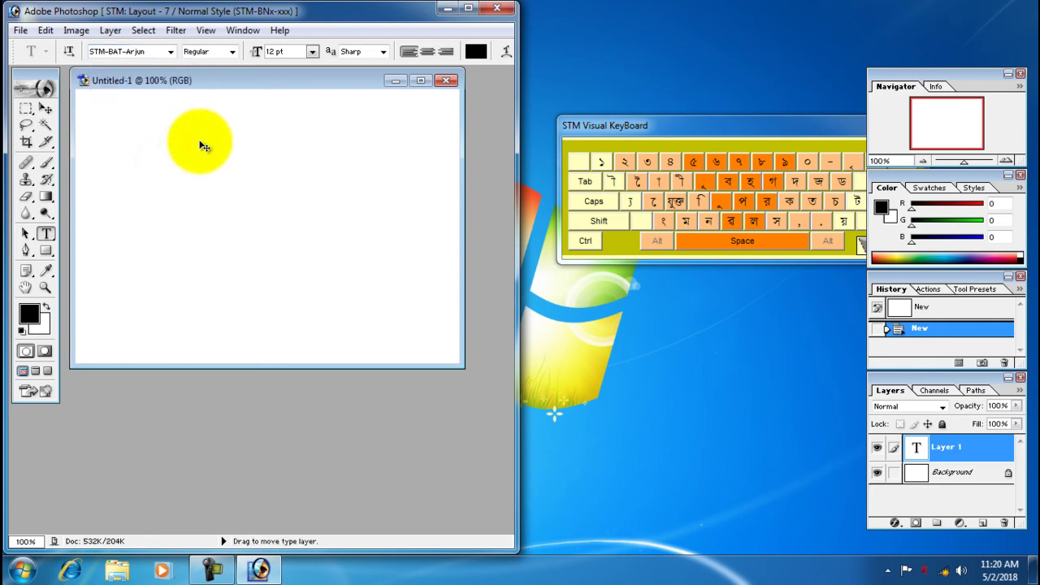
left_click(310, 54)
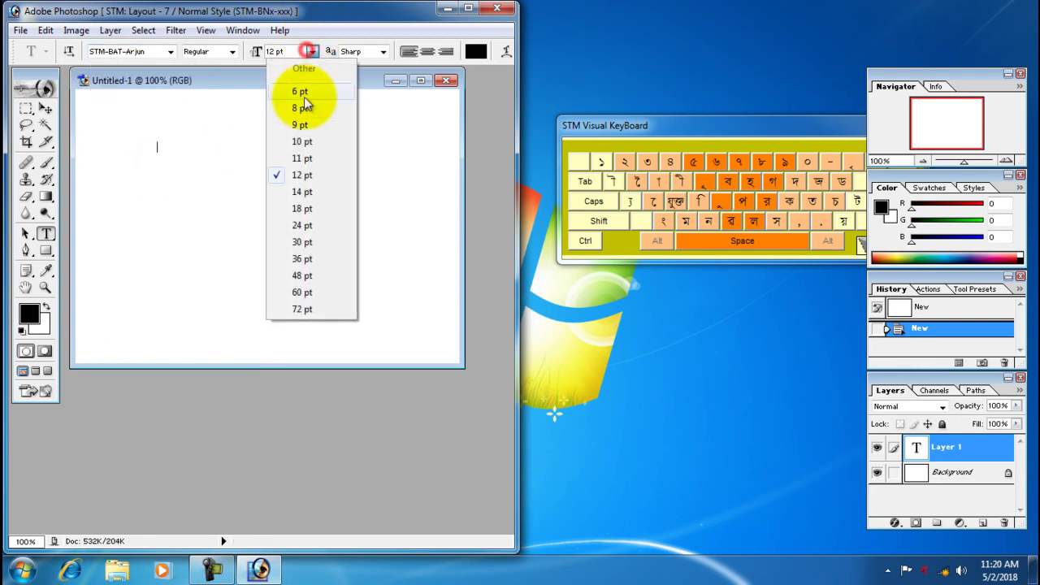
left_click(303, 259)
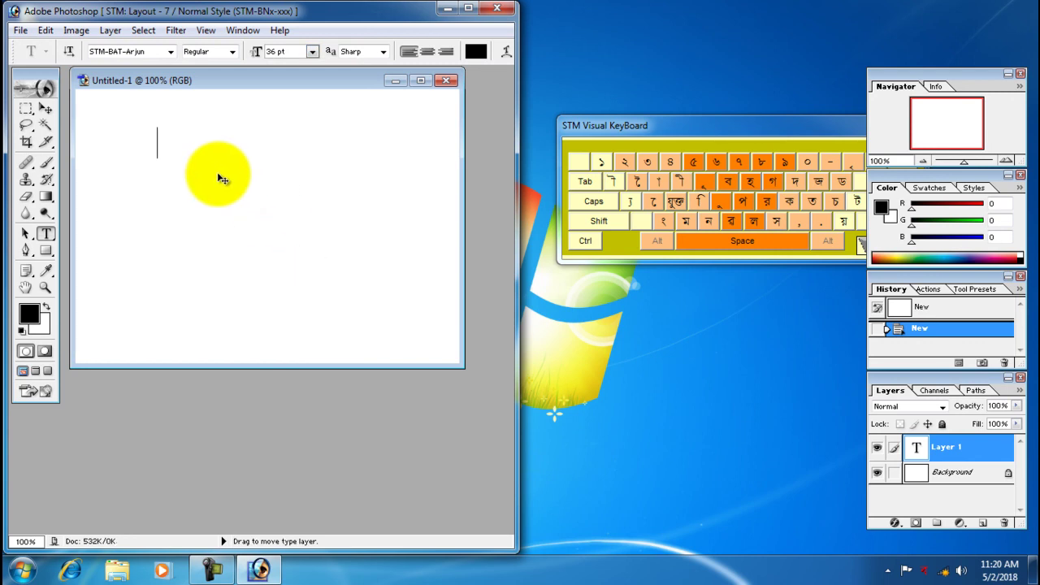
- Enter the Bangla text "কখগঘ" in the text layer and quit Photoshop, discarding the type edits
type("খ")
key("shift")
key("BackSpace")
key("shift")
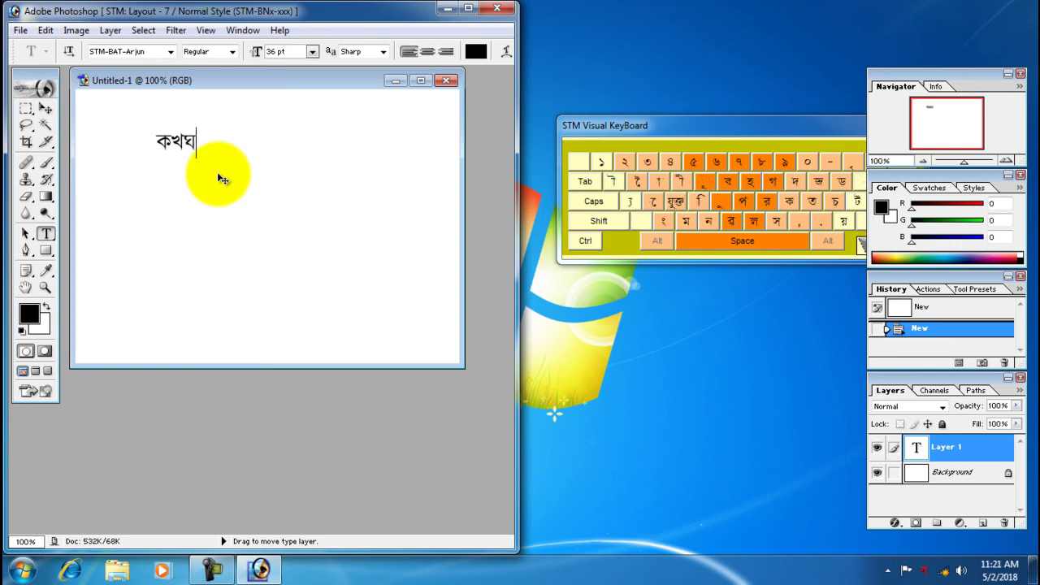
type("ঘ")
left_click(497, 8)
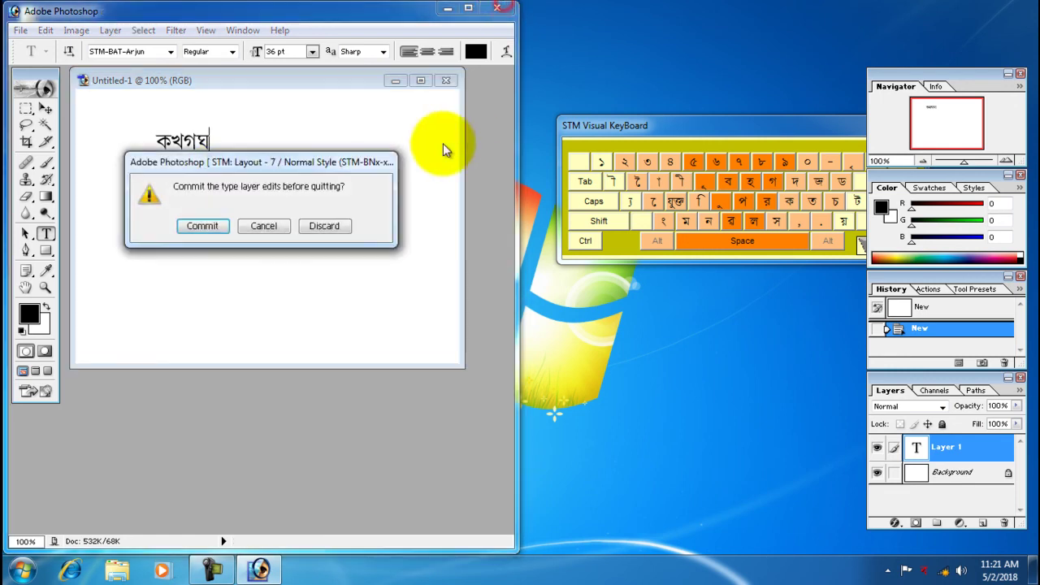
left_click(348, 226)
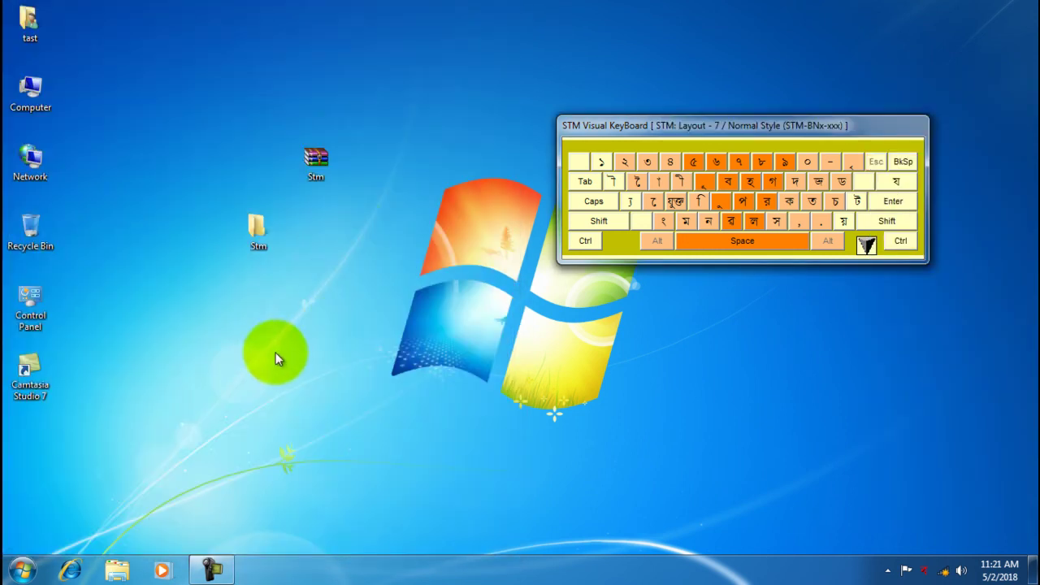
left_click(22, 570)
left_click(75, 499)
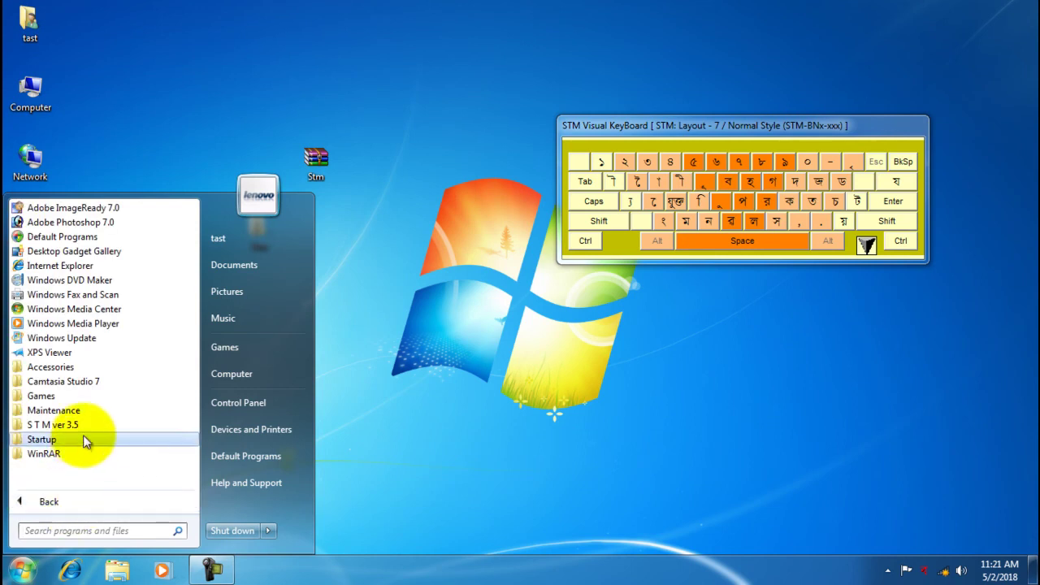
left_click(93, 366)
left_click(88, 306)
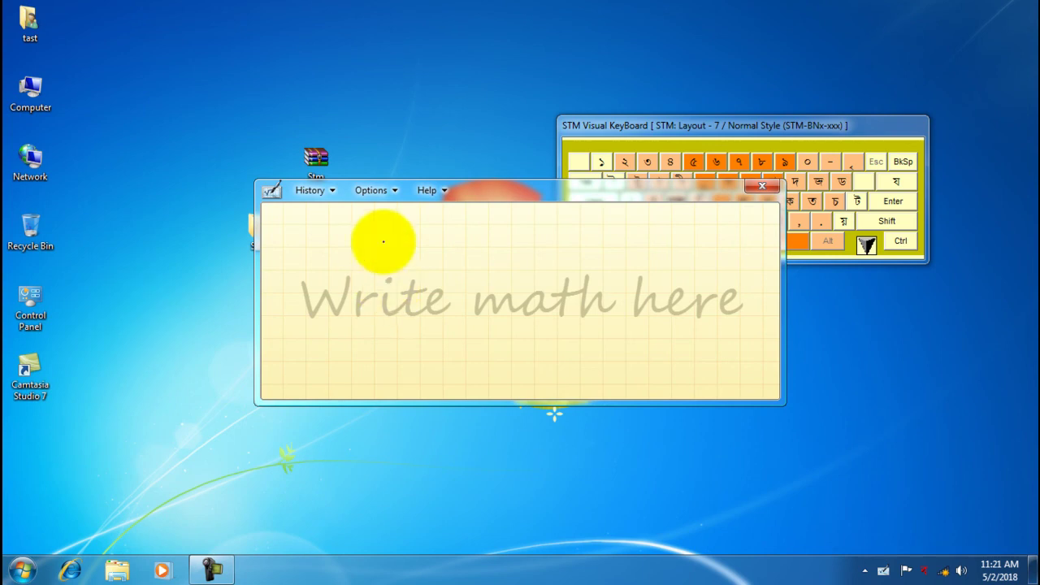
left_click(763, 185)
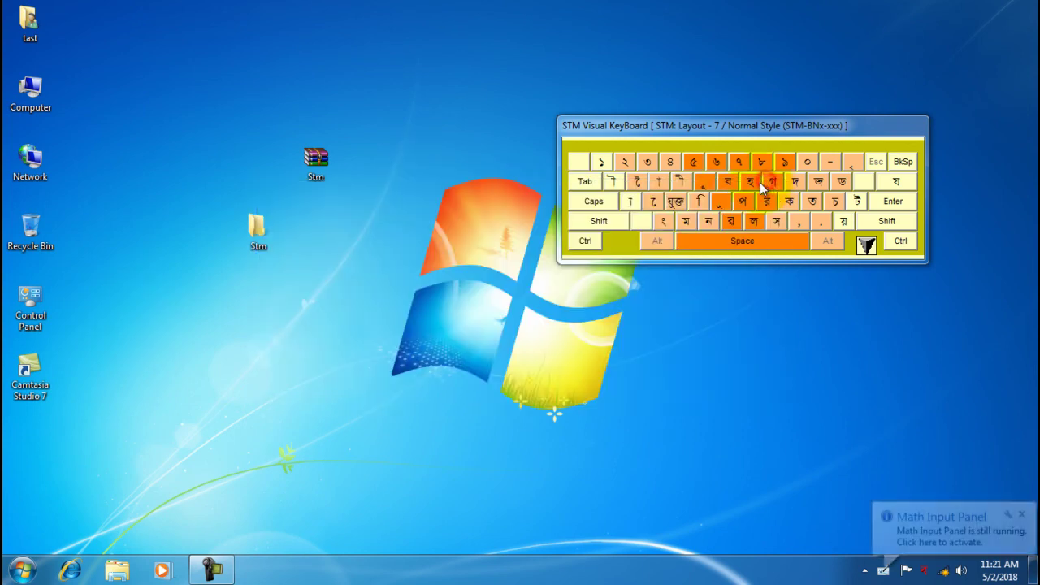
- Switch to Notepad by opening it from the Windows accessories, with the STM Visual KeyBoard still on the desktop
key("super")
left_click(746, 202)
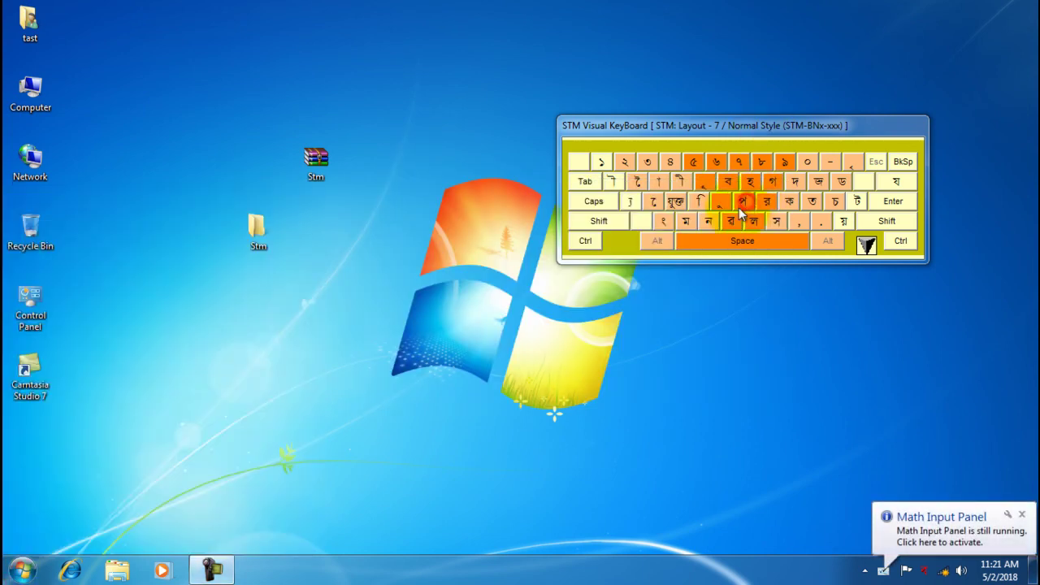
key("super")
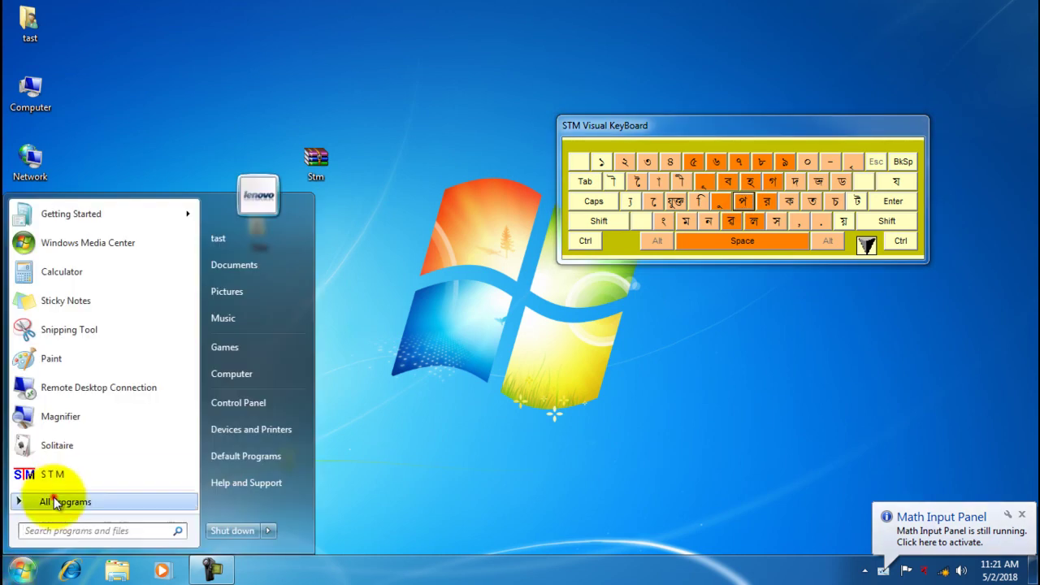
left_click(48, 494)
left_click(60, 366)
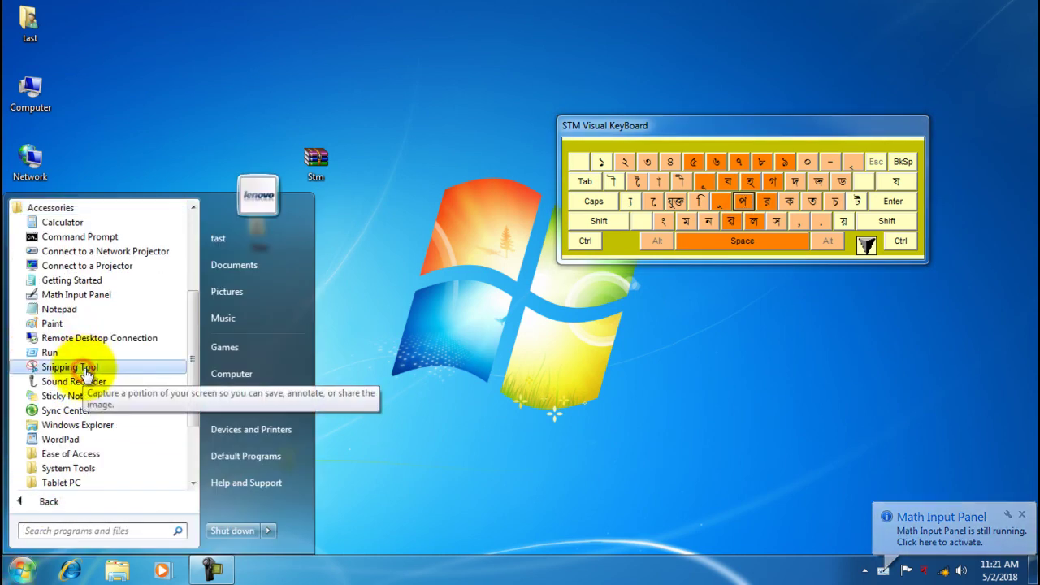
left_click(98, 314)
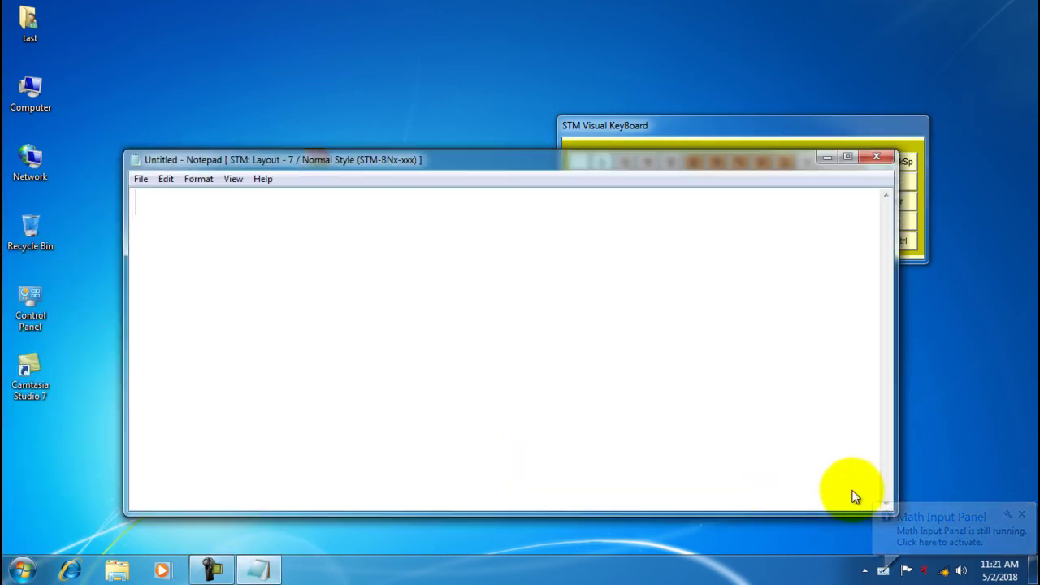
- Dismiss the Math Input Panel notification and snap the Notepad window to the left half of the desktop, beside the STM Visual KeyBoard
left_click(1023, 518)
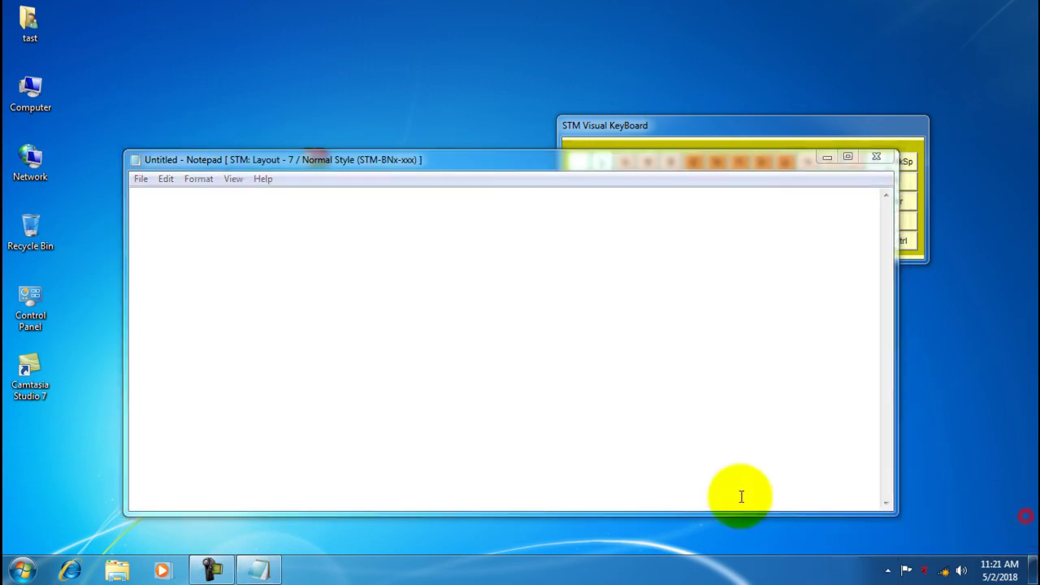
left_click(441, 163)
left_click_drag(441, 163, 4, 281)
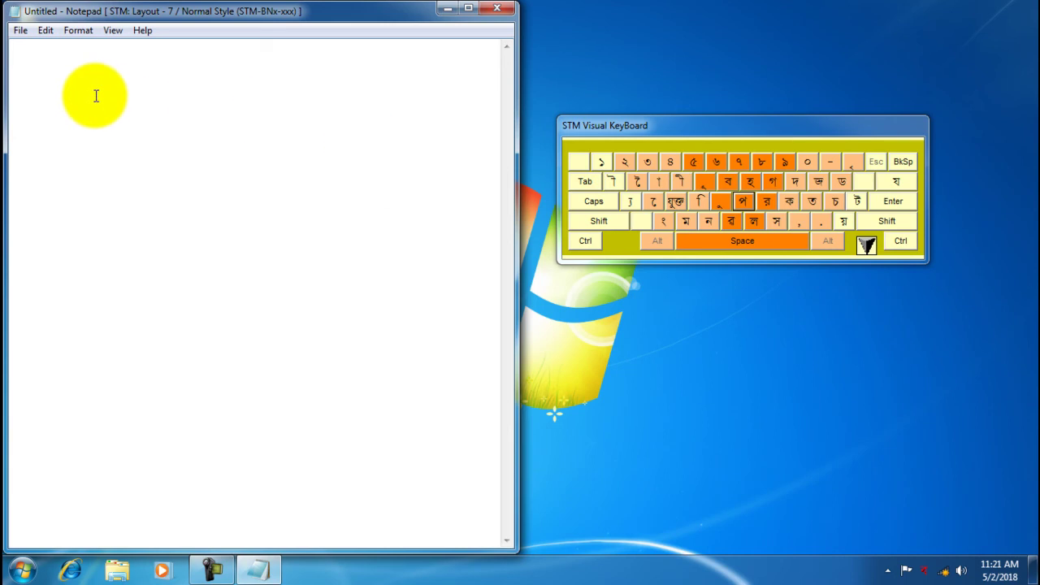
- Set Notepad's text to a Bangla STM font in Regular style at size 26
left_click(66, 35)
left_click(97, 65)
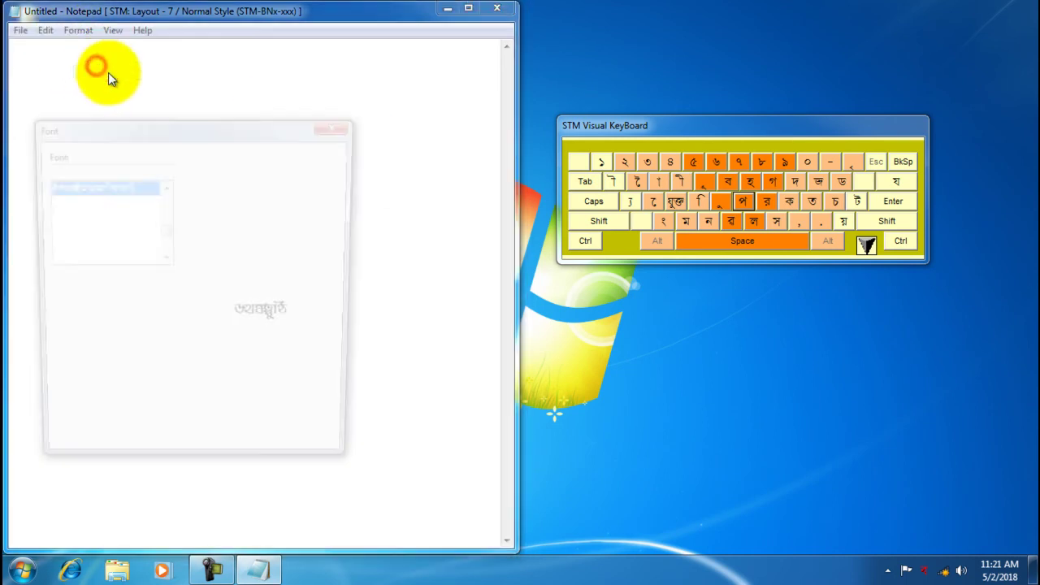
left_click(302, 219)
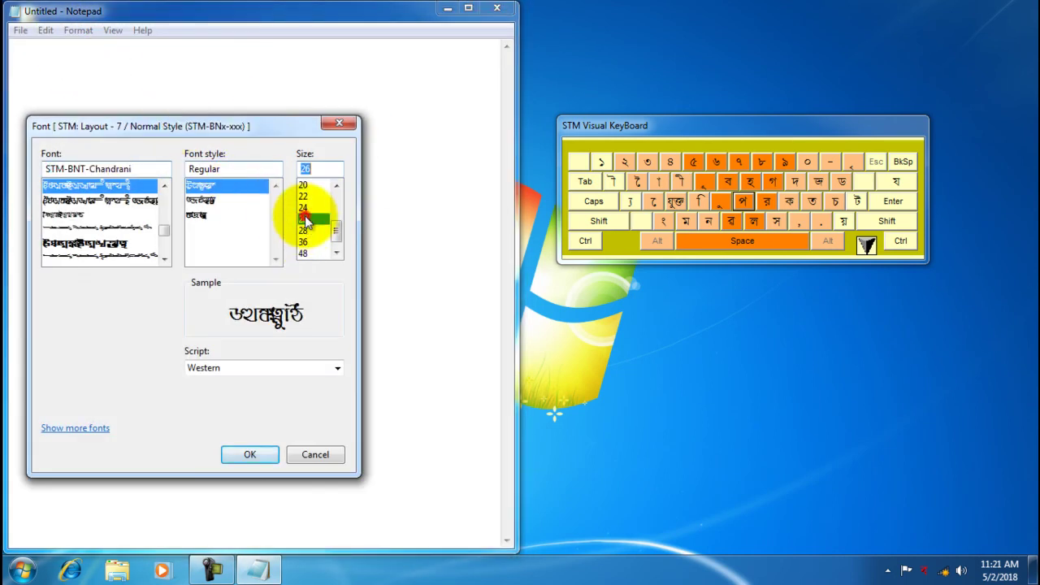
scroll(168, 192, "up", 2)
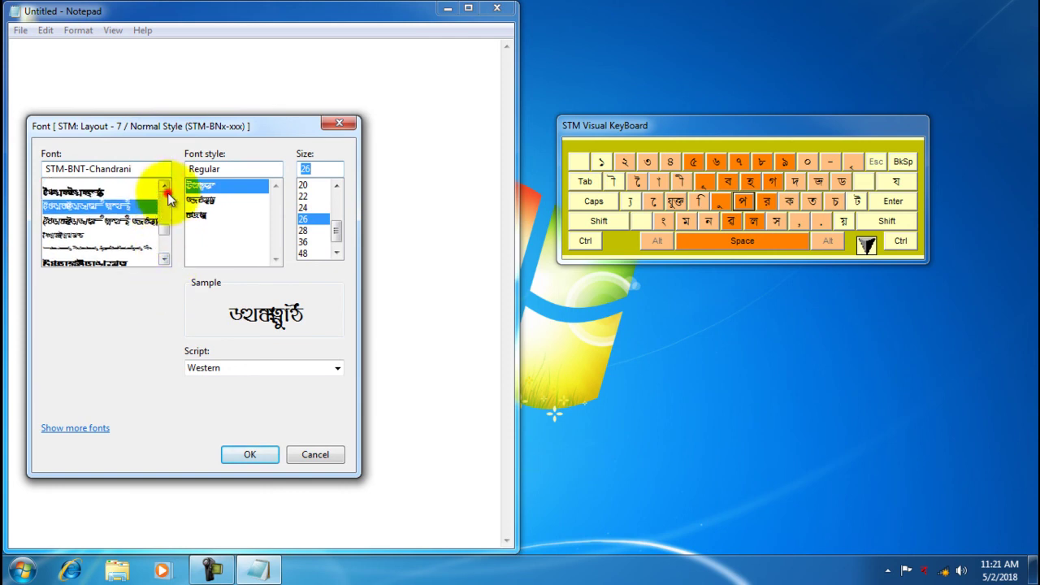
left_click_drag(111, 230, 113, 186)
left_click(251, 453)
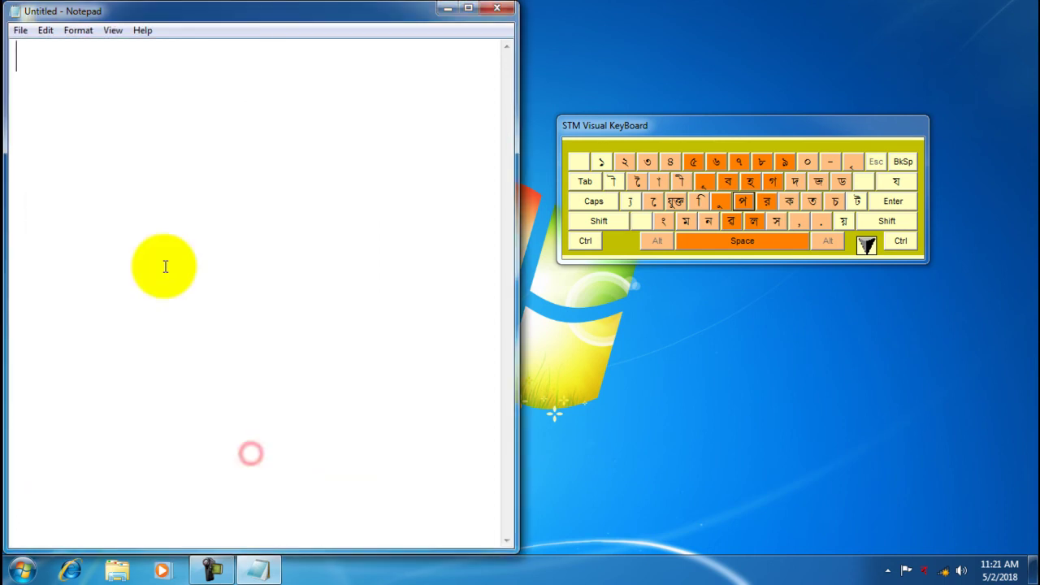
- Enter the Bangla consonants "কখগঘঙচছ" in the blank Notepad document, following the STM Visual KeyBoard layout
type("খ")
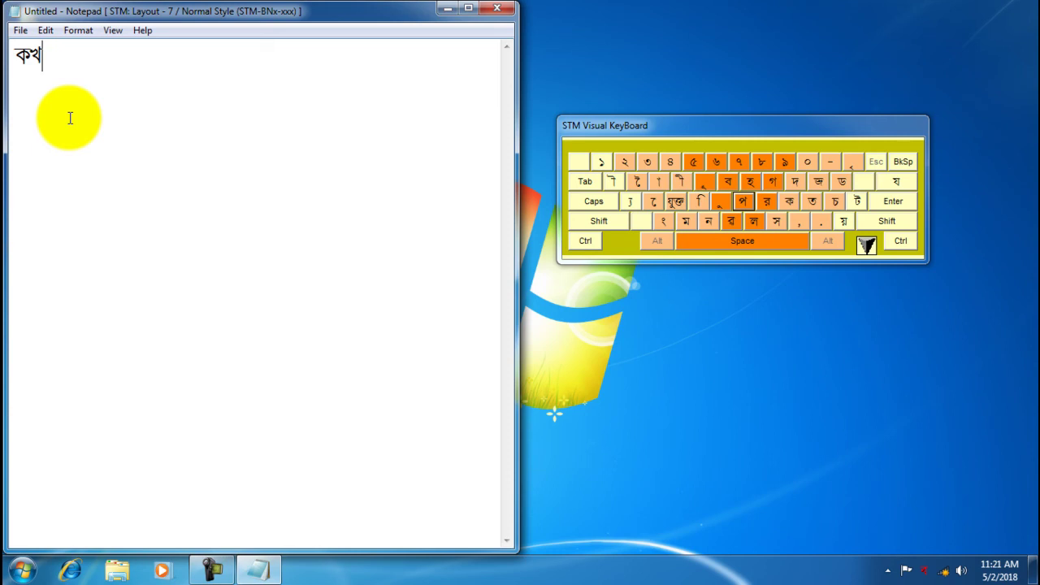
type("খ")
key("BackSpace")
type("ঘঘ")
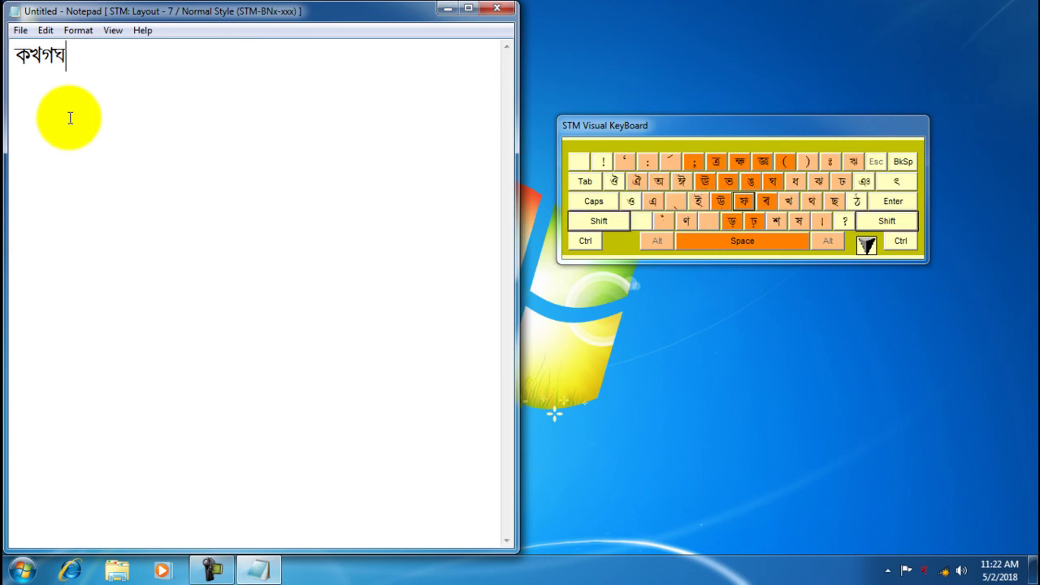
type("ঙচ")
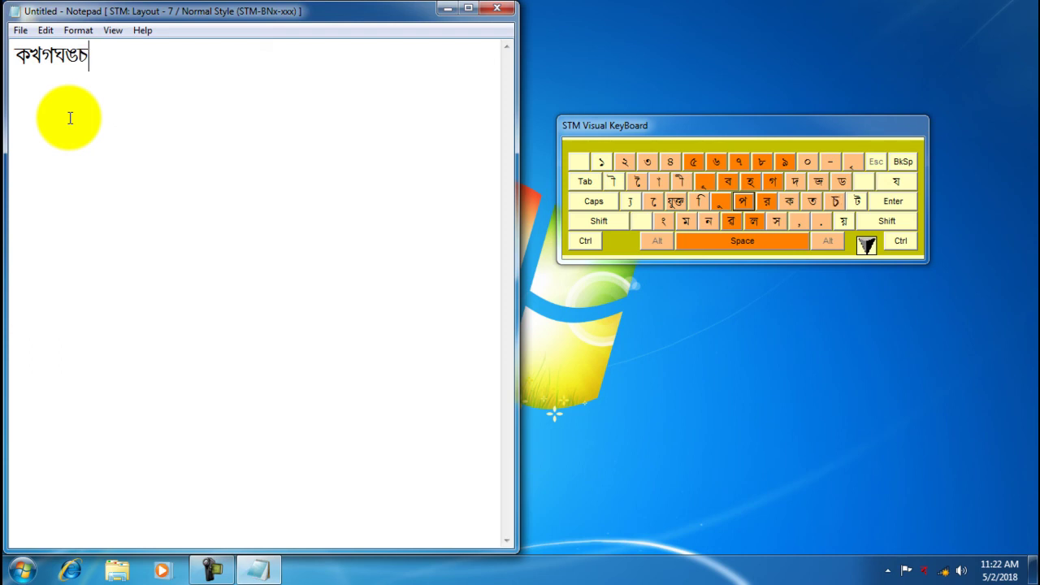
key("shift")
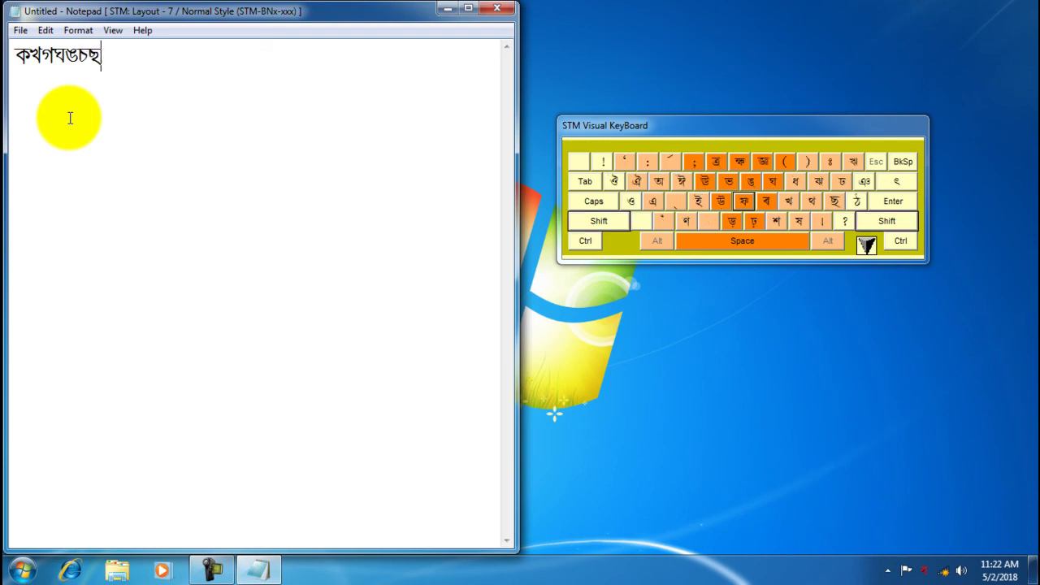